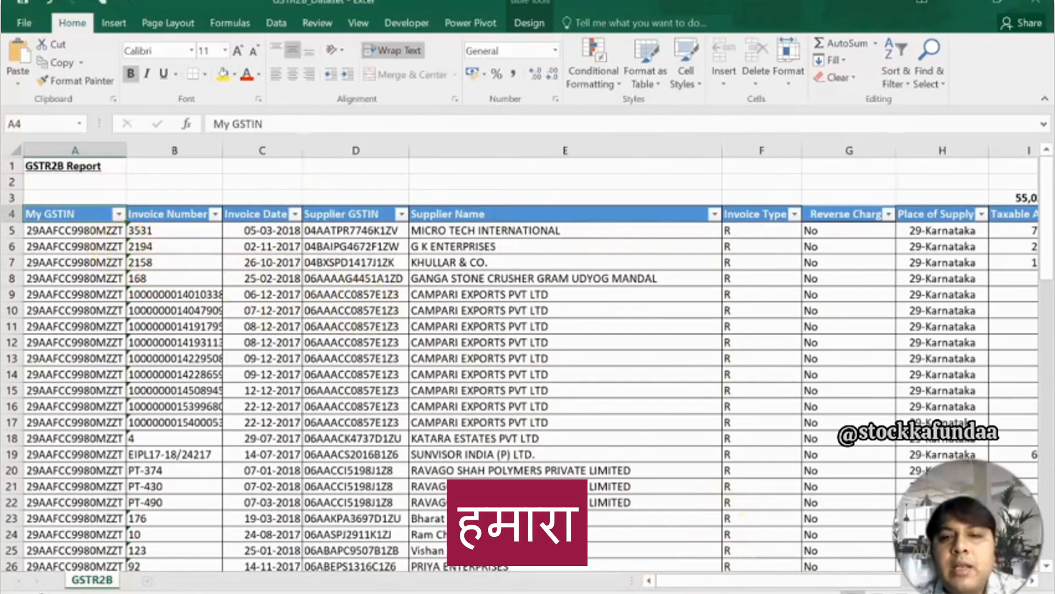
Switch to the ITC_Booksdataset workbook and select the purchase register's My GSTIN entries from A5 to the last row.
left_click(721, 543)
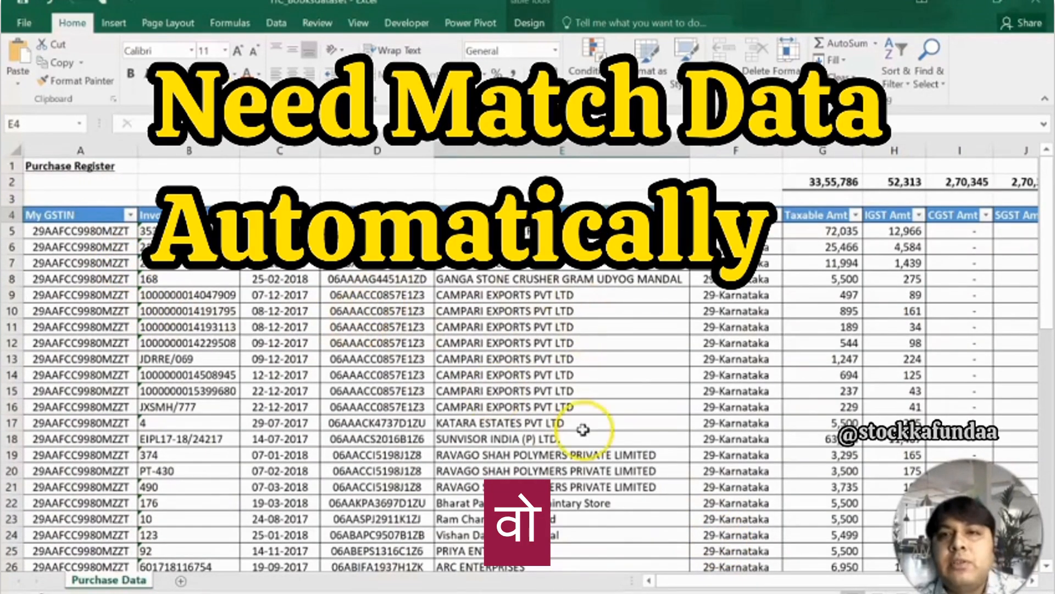
left_click_drag(730, 585, 669, 591)
left_click(67, 234)
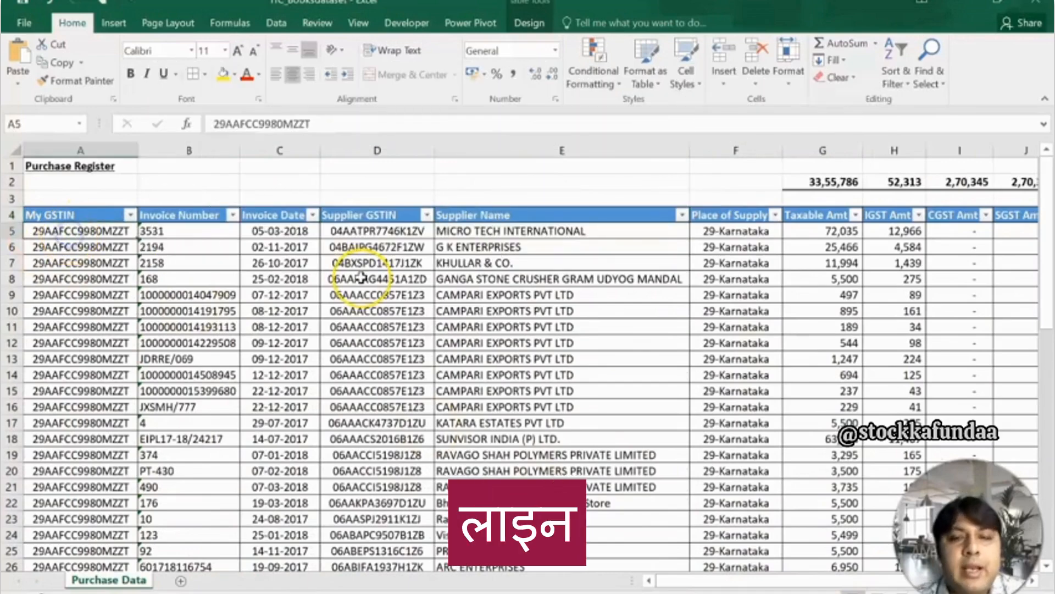
key("ctrl+shift+Down")
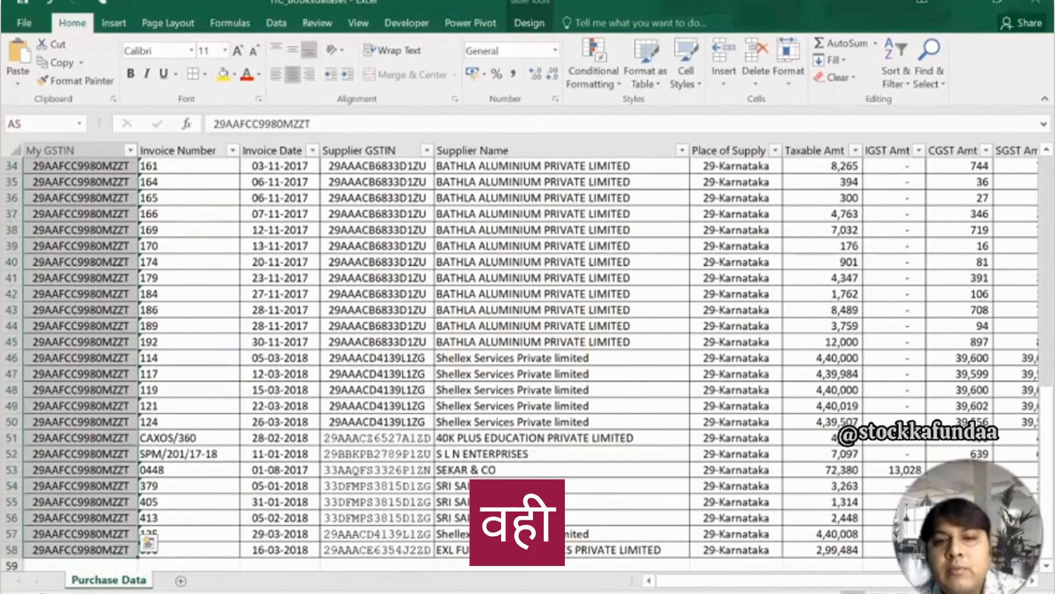
Return to the GSTR2B_Dataset workbook and check how far its My GSTIN entries extend by selecting them from A5 down.
left_click(638, 593)
left_click(588, 569)
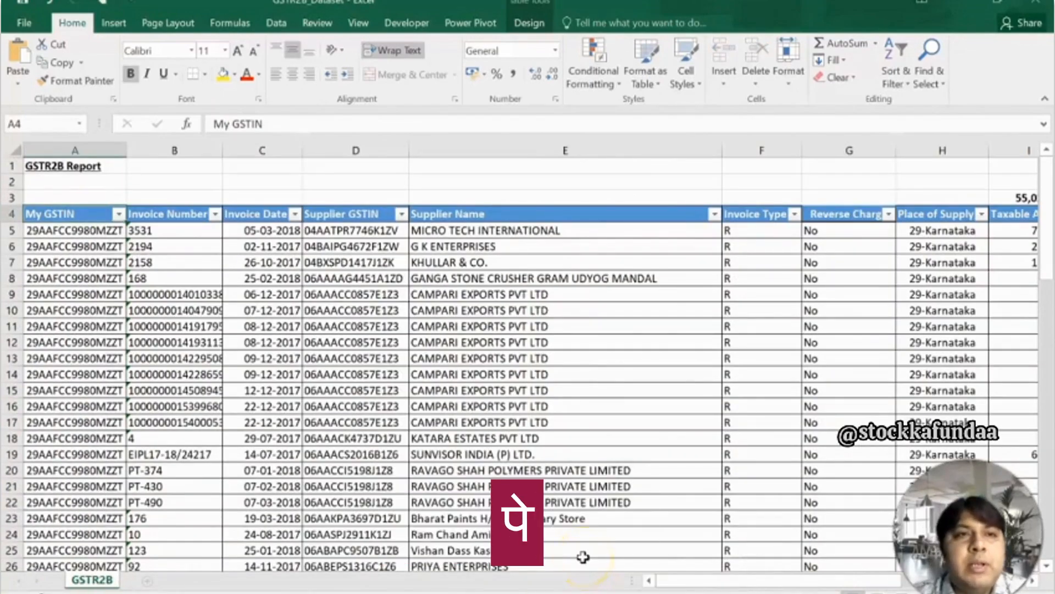
key("Down")
key("ctrl+shift+Down")
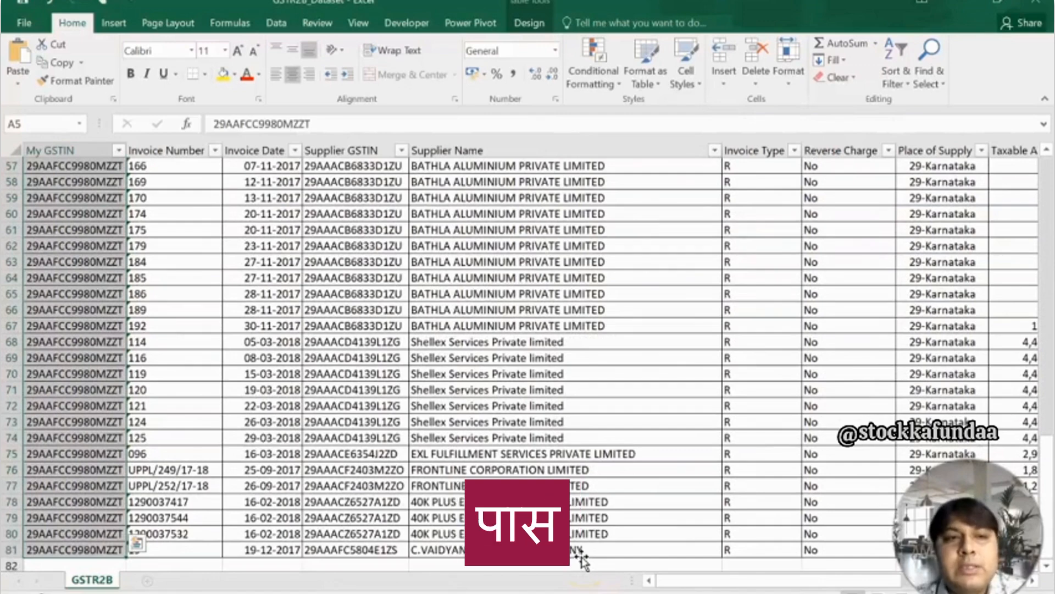
key("Up")
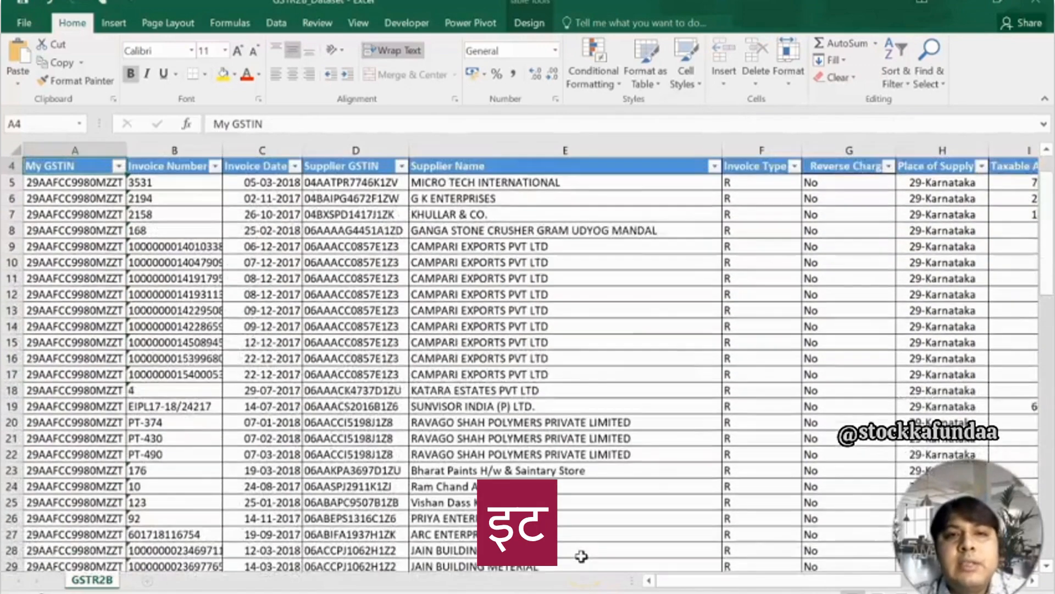
key("Up")
key("Up")
key("Up")
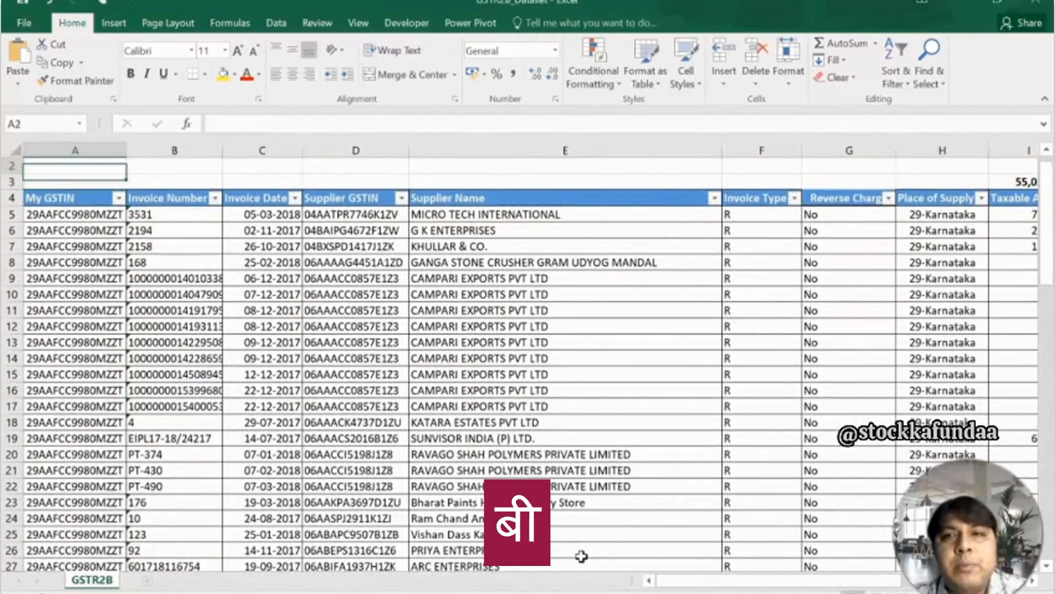
Examine the GSTR2B report's column headings in row 4, from My GSTIN across to ITC Availbility.
key("Down")
key("Down")
key("Down")
key("Right")
key("Right")
key("Right")
key("Right")
key("Right")
key("Right")
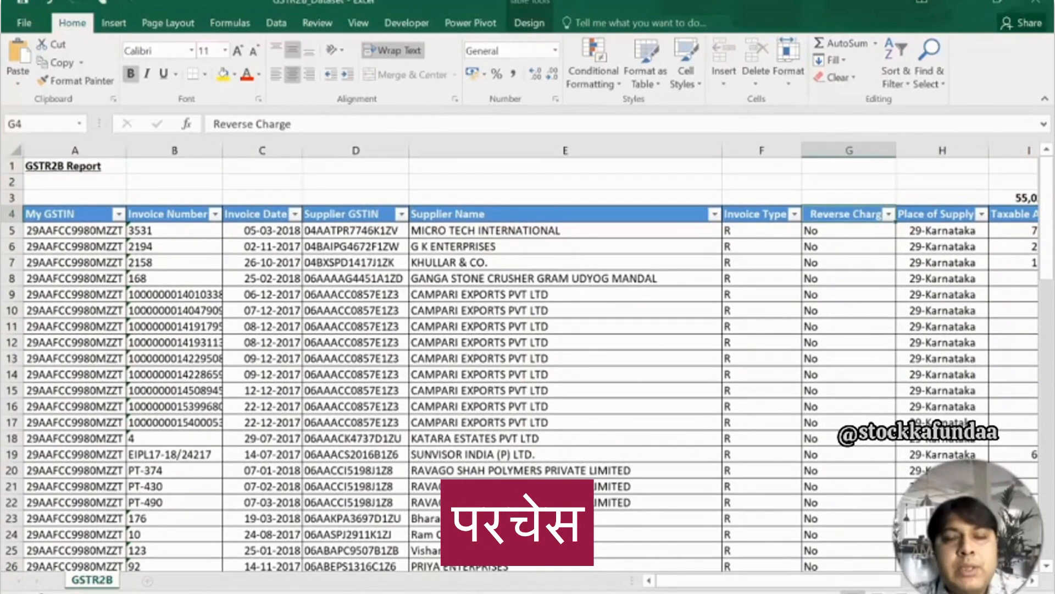
key("Right")
key("Right")
key("Right")
key("Right")
key("Right")
key("Right")
key("Right")
key("Right")
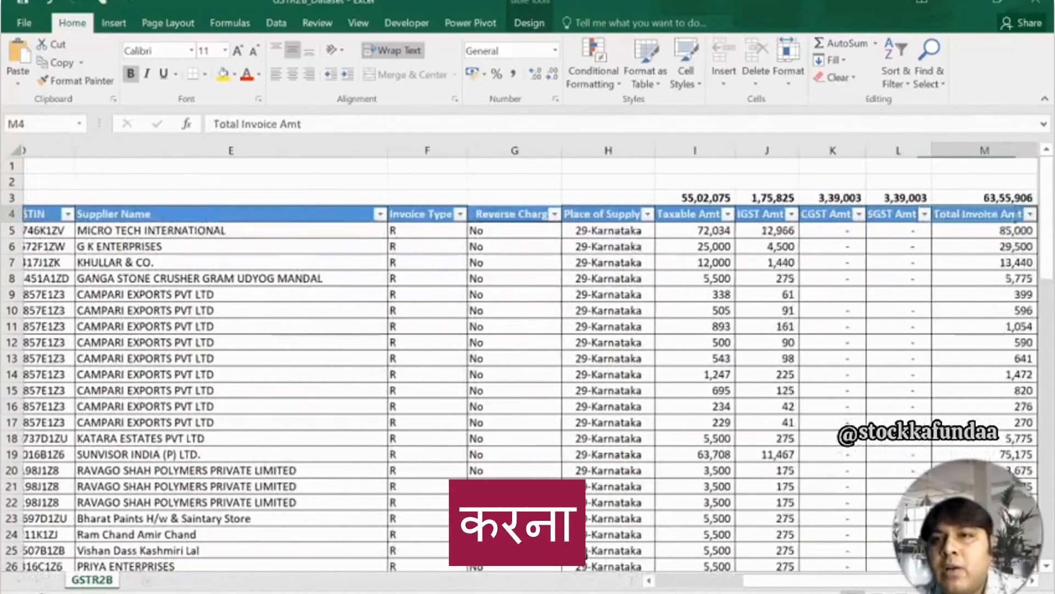
key("Left")
key("Left")
key("Left")
key("Left")
key("Left")
key("Left")
key("Left")
key("Left")
key("Left")
key("Left")
key("Left")
key("Left")
key("Left")
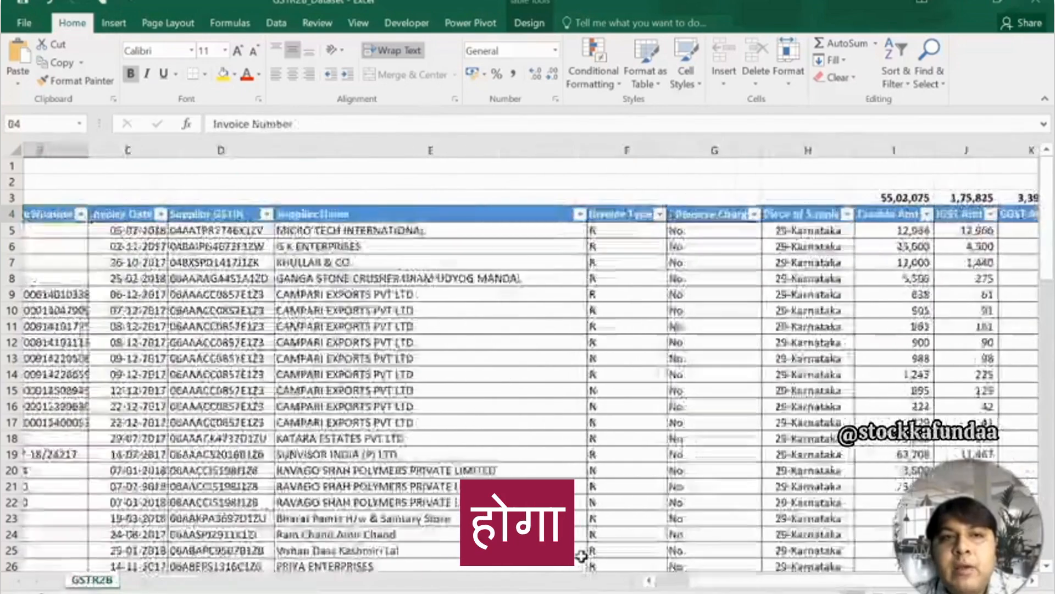
Review the GSTR2B headings again from Supplier GSTIN through the tax amount and filing status columns, ending back at My GSTIN.
key("Right")
key("Right")
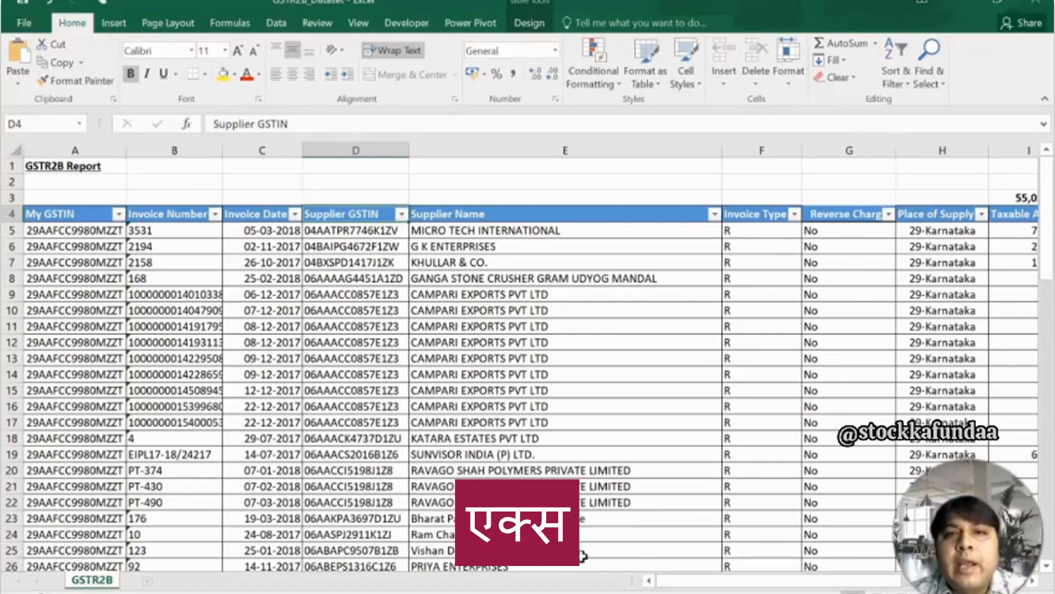
key("Right")
key("Right")
key("Right")
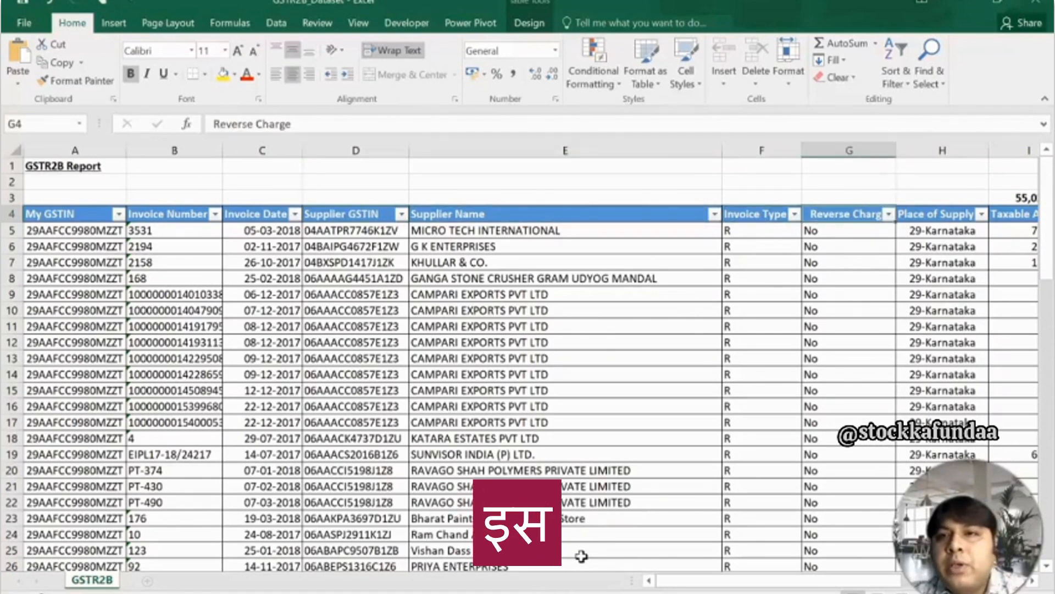
key("Right")
key("Right")
key("Right")
key("Right")
key("Right")
key("Right")
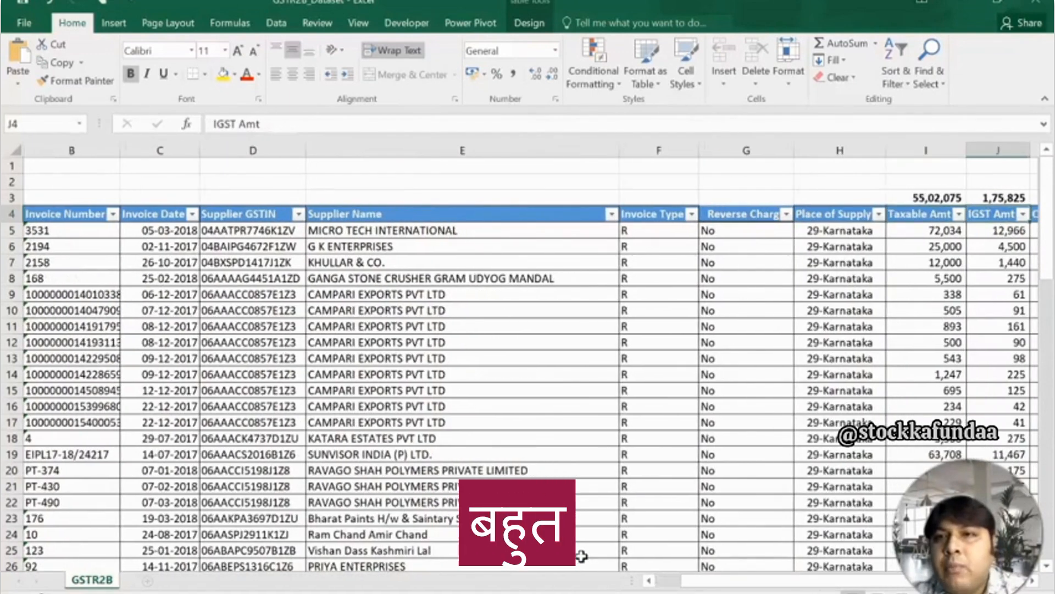
key("Right")
key("Right")
key("Right")
key("Left")
key("Left")
key("Left")
key("Left")
key("Left")
key("Left")
key("Left")
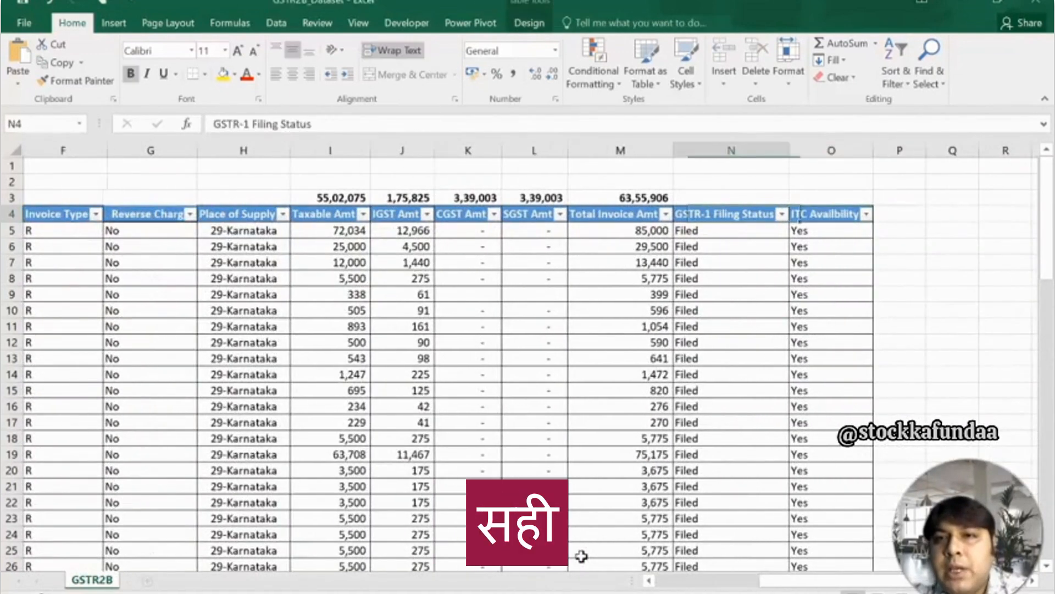
key("Left")
key("Left")
key("Left")
key("Left")
key("Left")
key("Left")
key("Left")
key("Left")
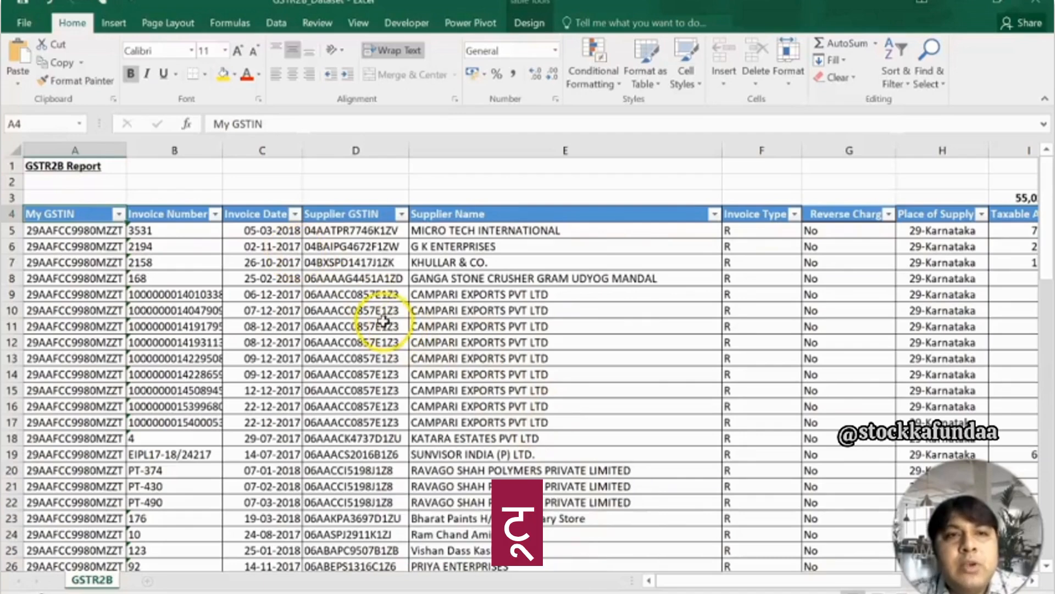
Check the table options for the GSTR2B data from cell A9 and display its table design settings.
left_click(93, 294)
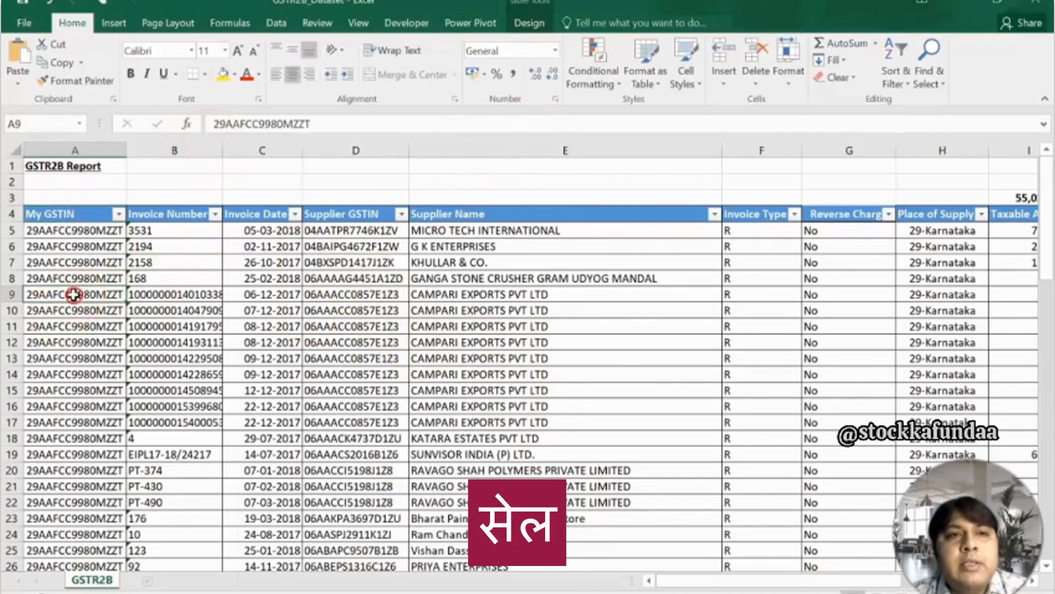
right_click(74, 294)
mouse_move(196, 482)
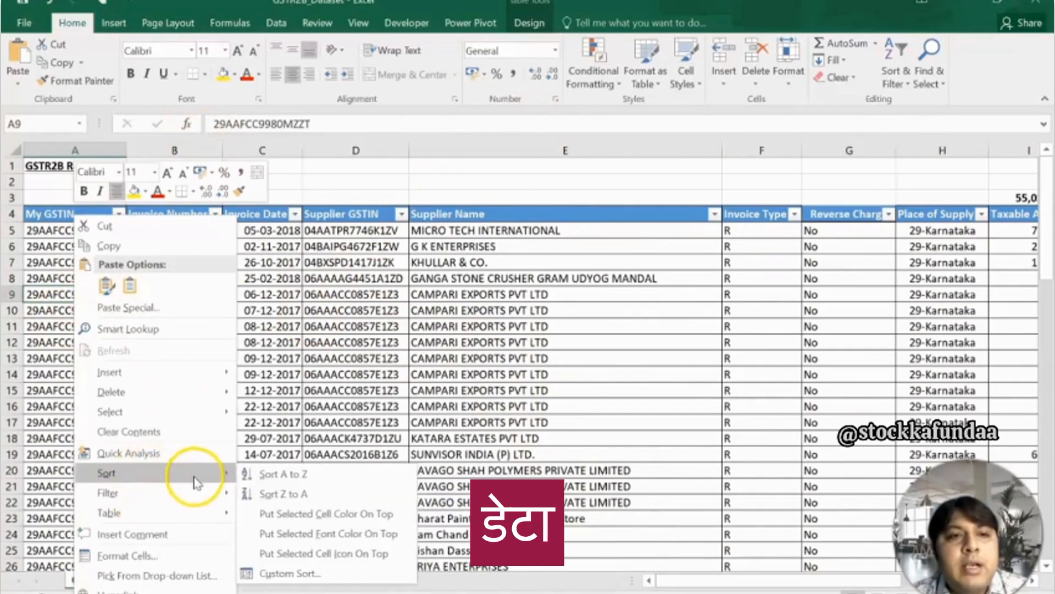
mouse_move(193, 513)
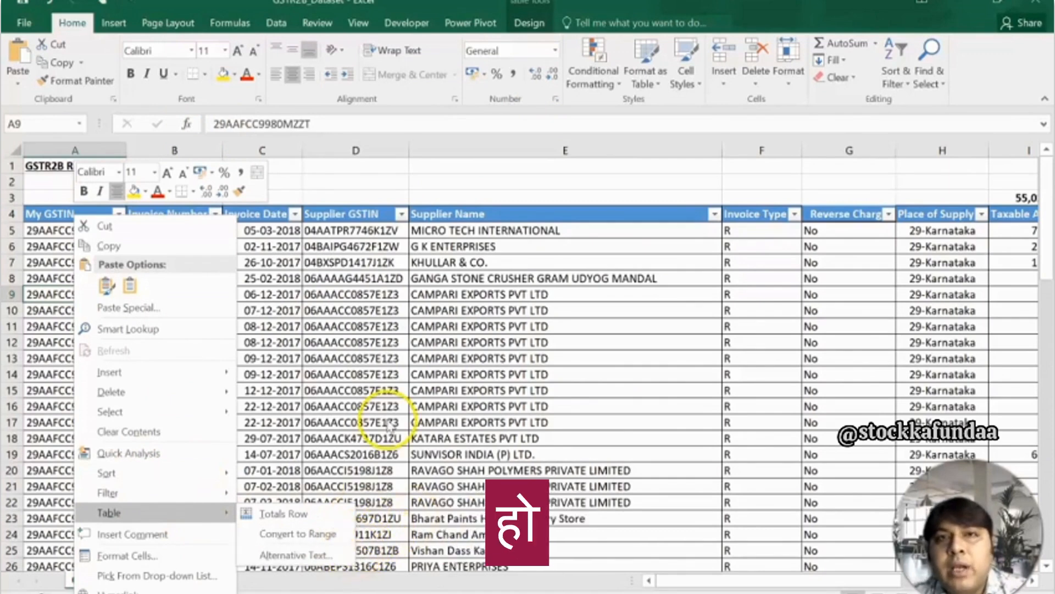
key("Escape")
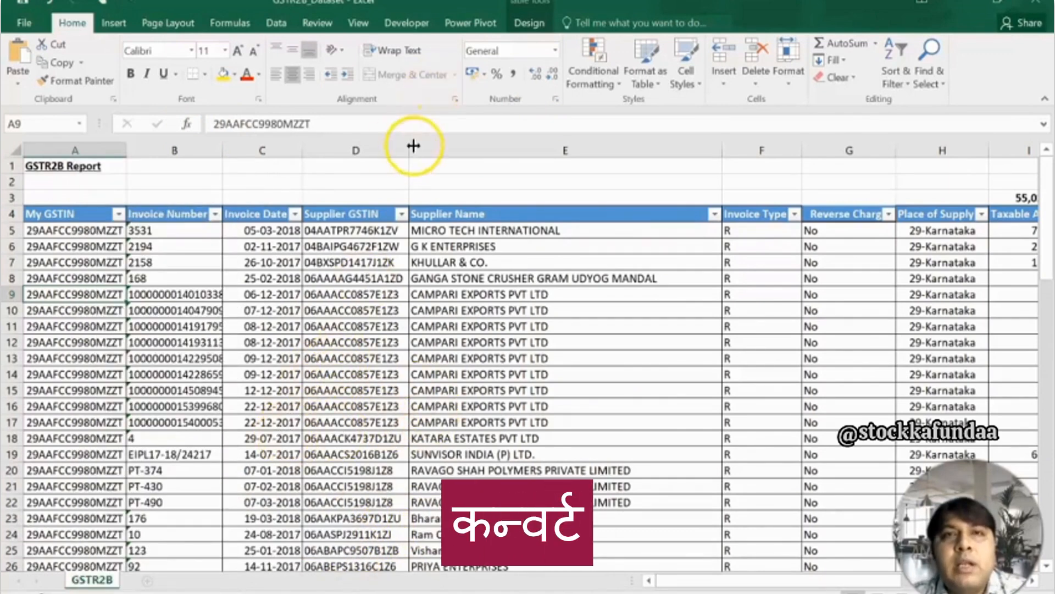
left_click(528, 24)
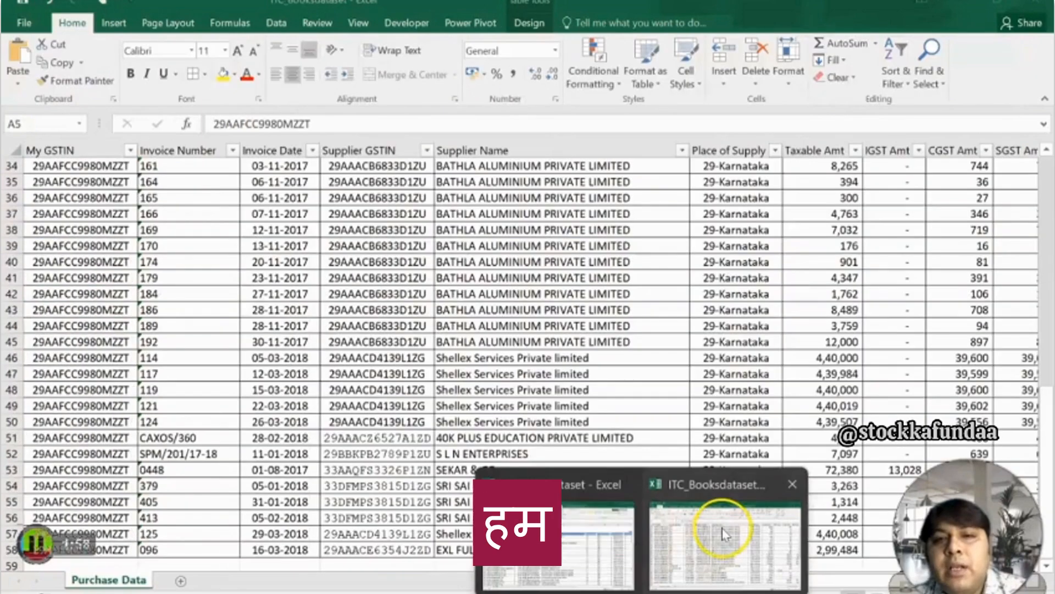
Switch to the ITC_Booksdataset workbook and display the table name and design settings of its purchase data.
left_click(720, 531)
left_click(236, 274)
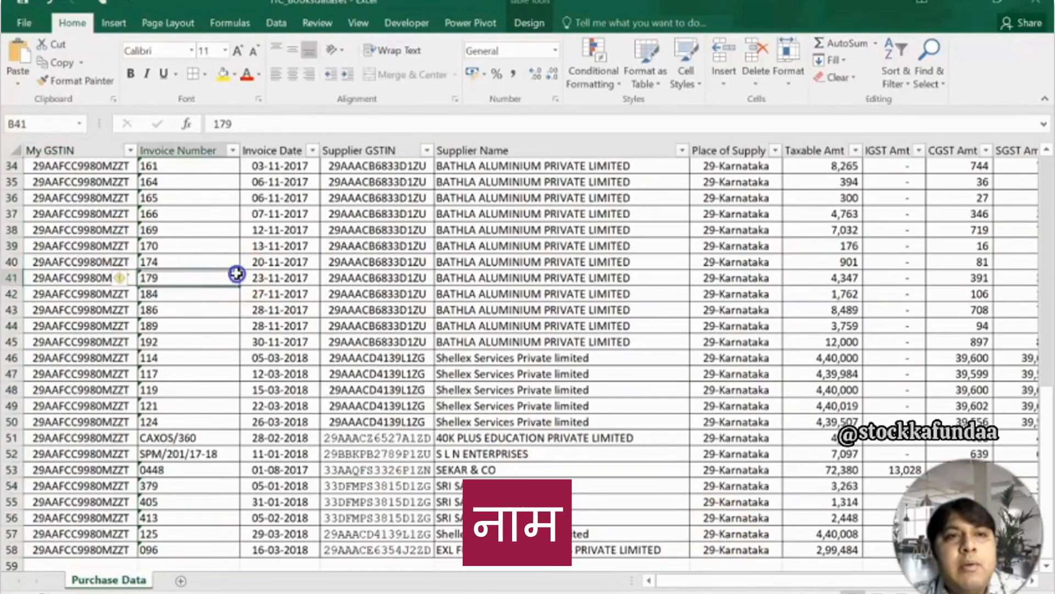
left_click(102, 243)
left_click(529, 24)
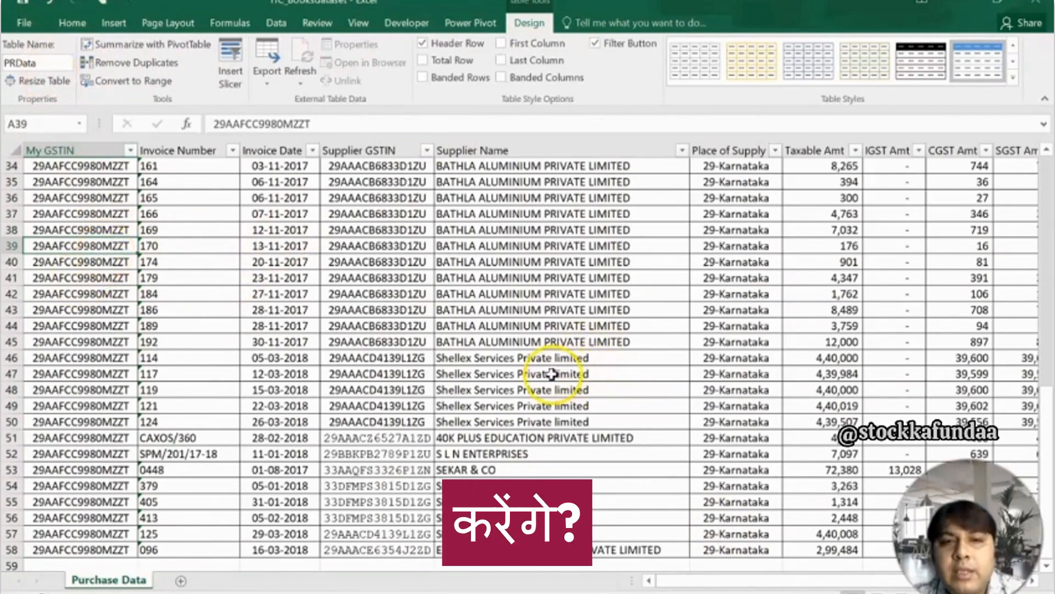
scroll(654, 487, "up", 11)
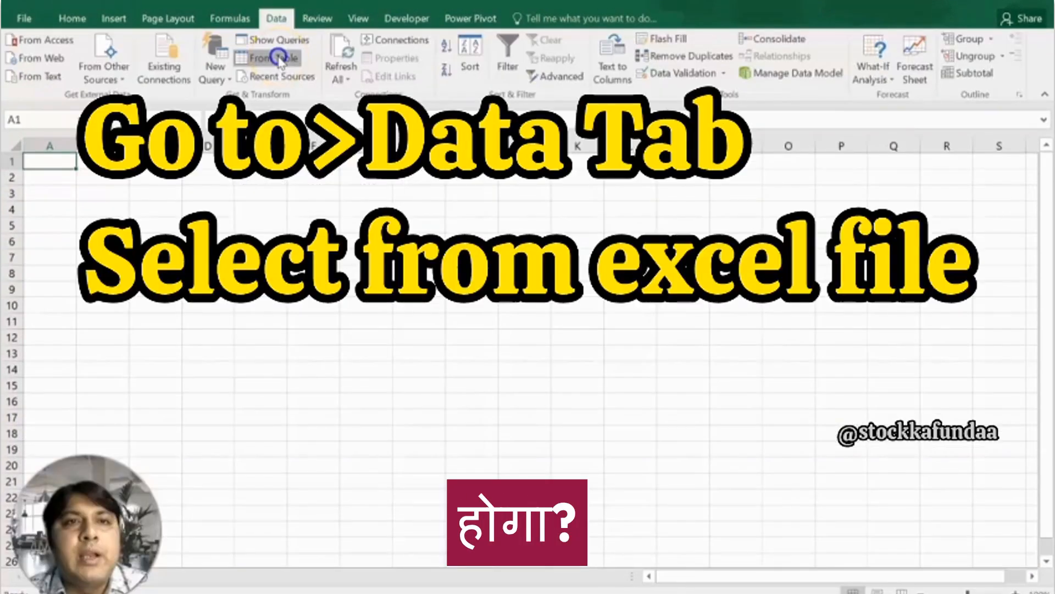
Create a new query from a workbook, importing the ITC_Booksdataset file from the PowerBITutors folder.
left_click(274, 58)
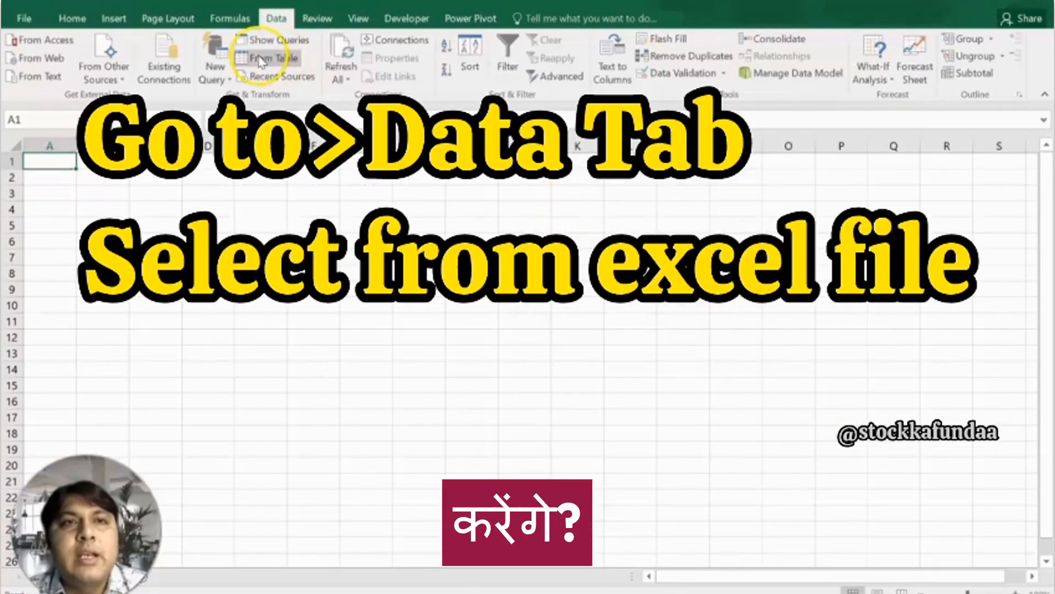
left_click(215, 66)
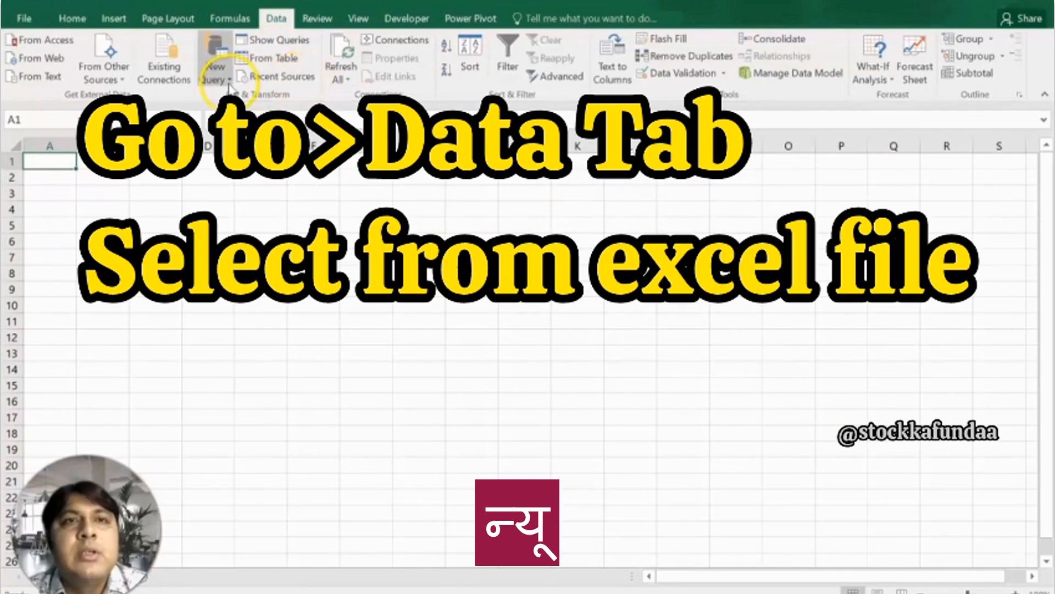
mouse_move(333, 116)
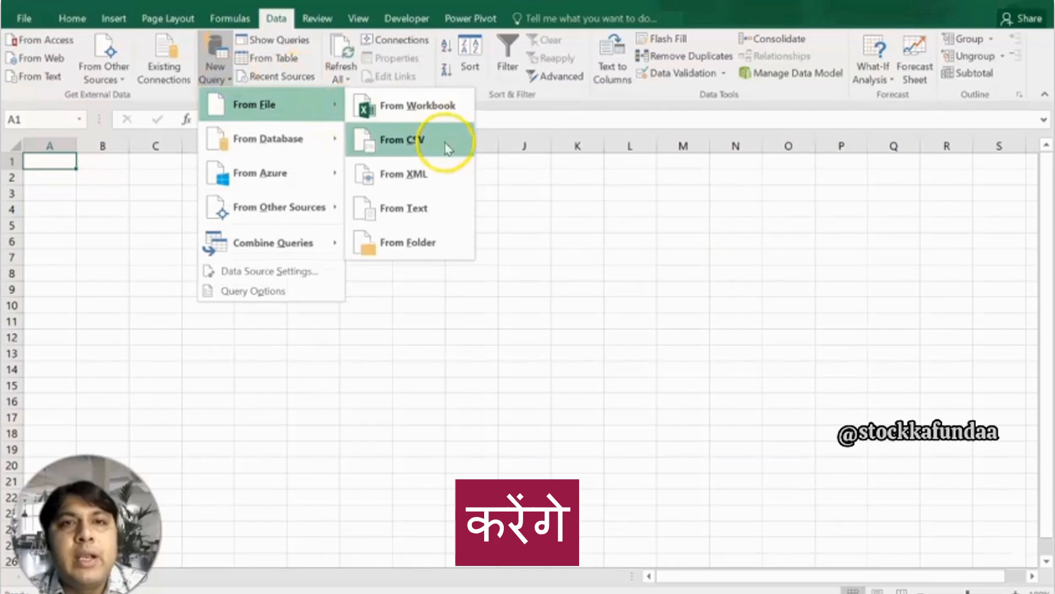
left_click(446, 120)
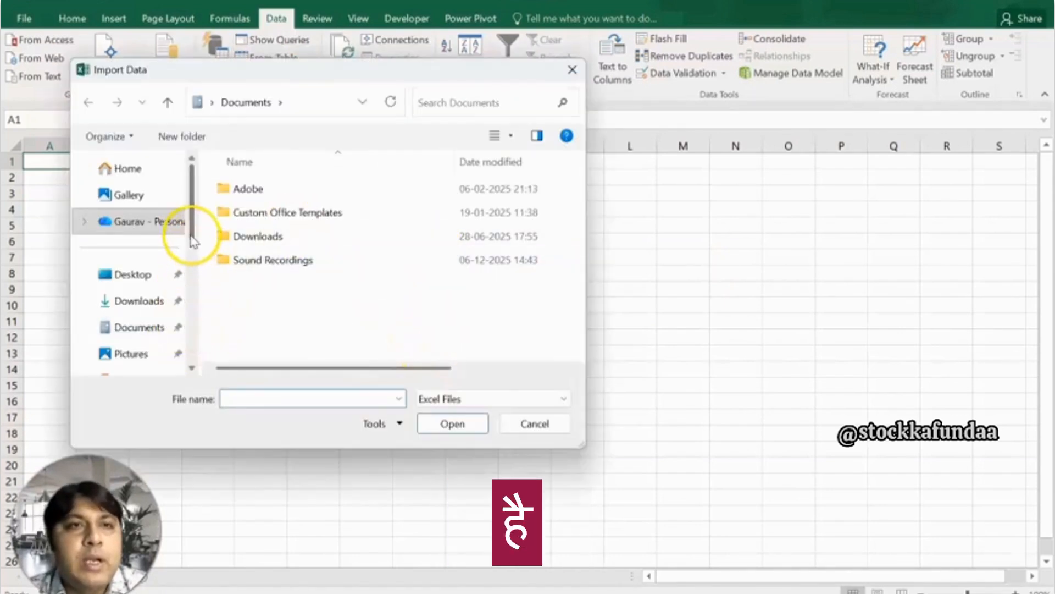
left_click_drag(192, 237, 191, 341)
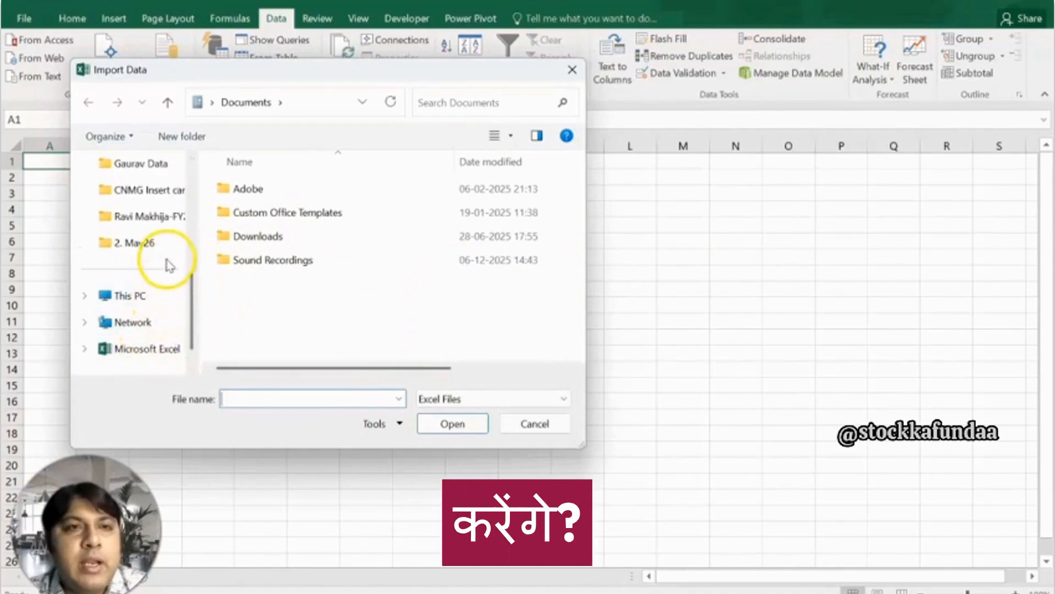
left_click(135, 303)
double_click(306, 247)
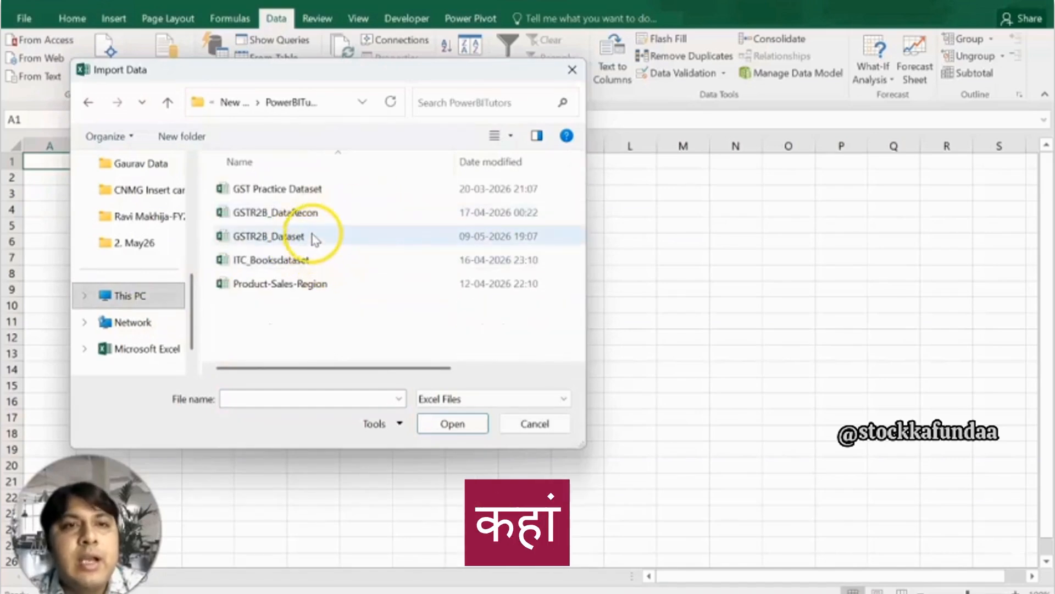
left_click(301, 260)
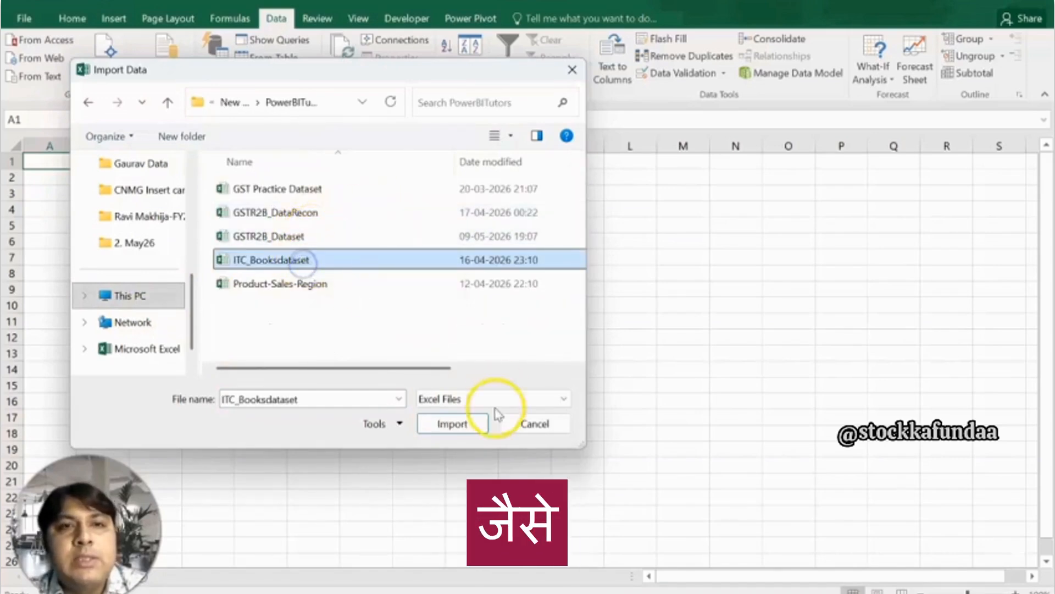
left_click(460, 428)
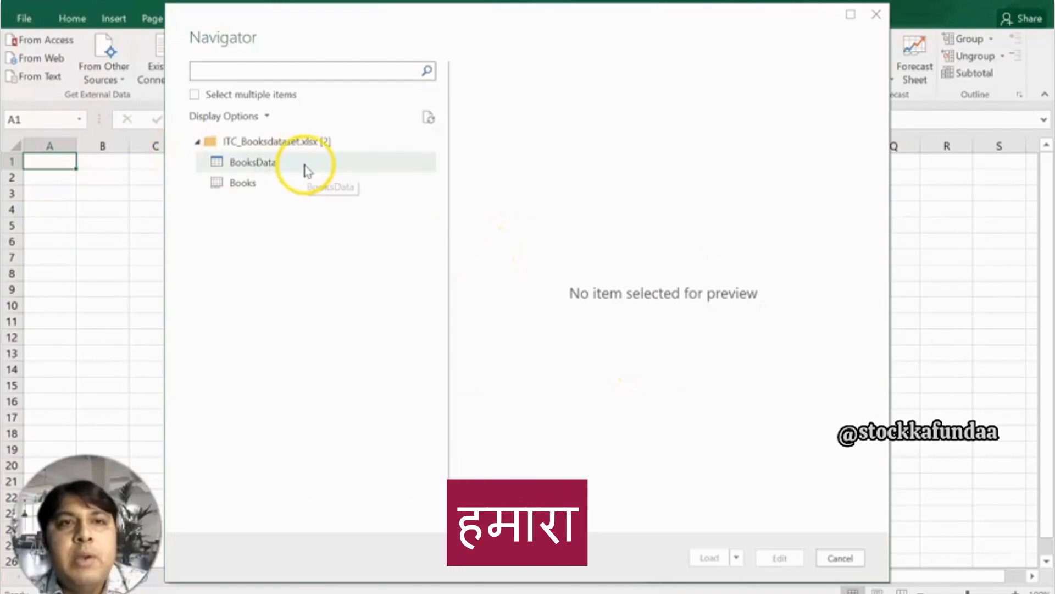
Select the BooksData table and load it as a connection only.
left_click(281, 172)
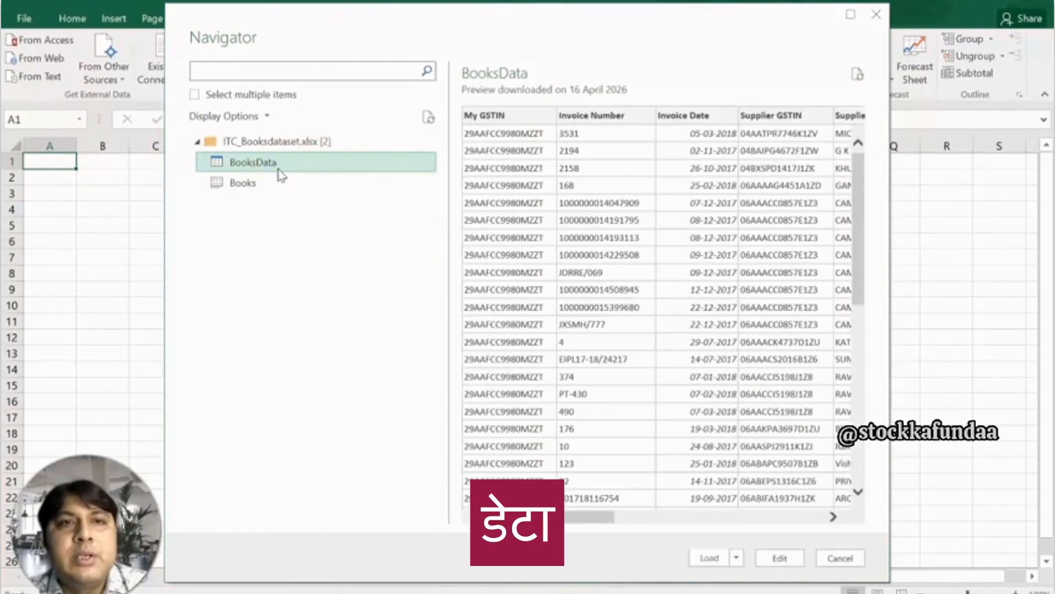
left_click(742, 556)
left_click(749, 574)
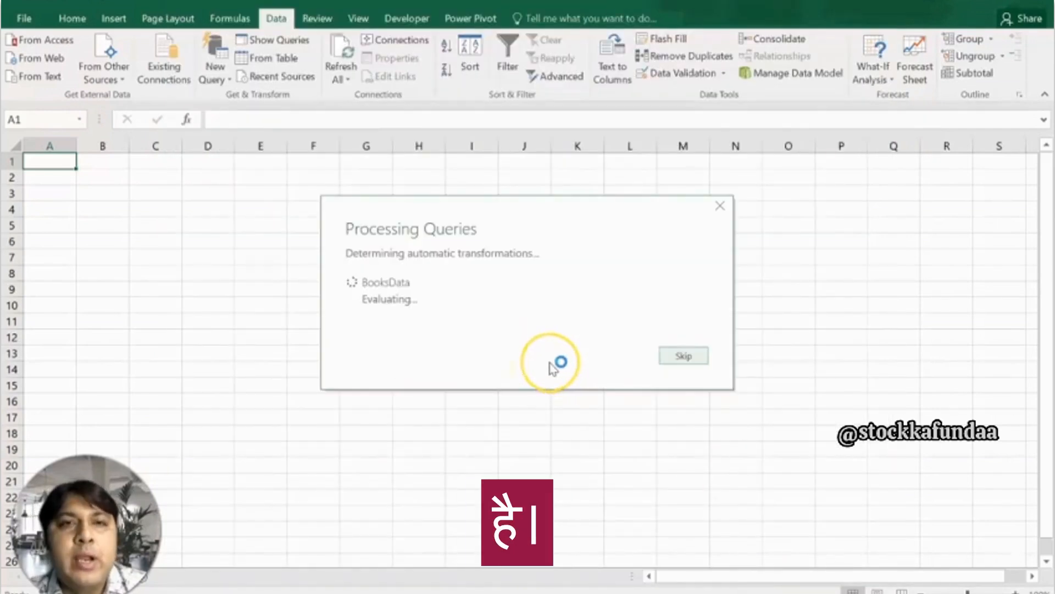
left_click(449, 244)
left_click(573, 422)
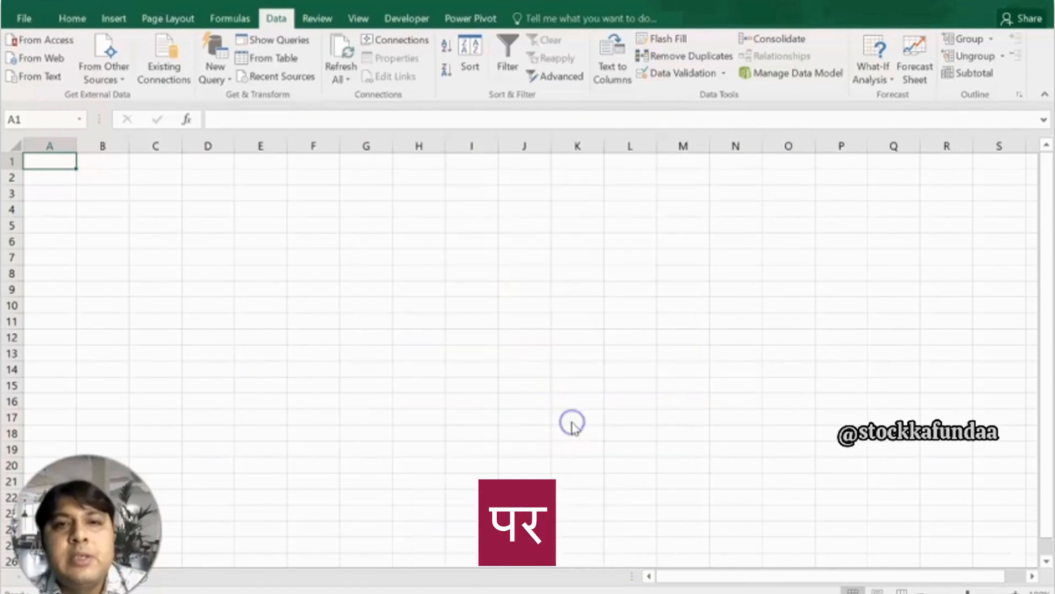
Create a new query from a workbook, importing the GSTR2B_Dataset file from the PowerBITutors folder.
left_click(222, 83)
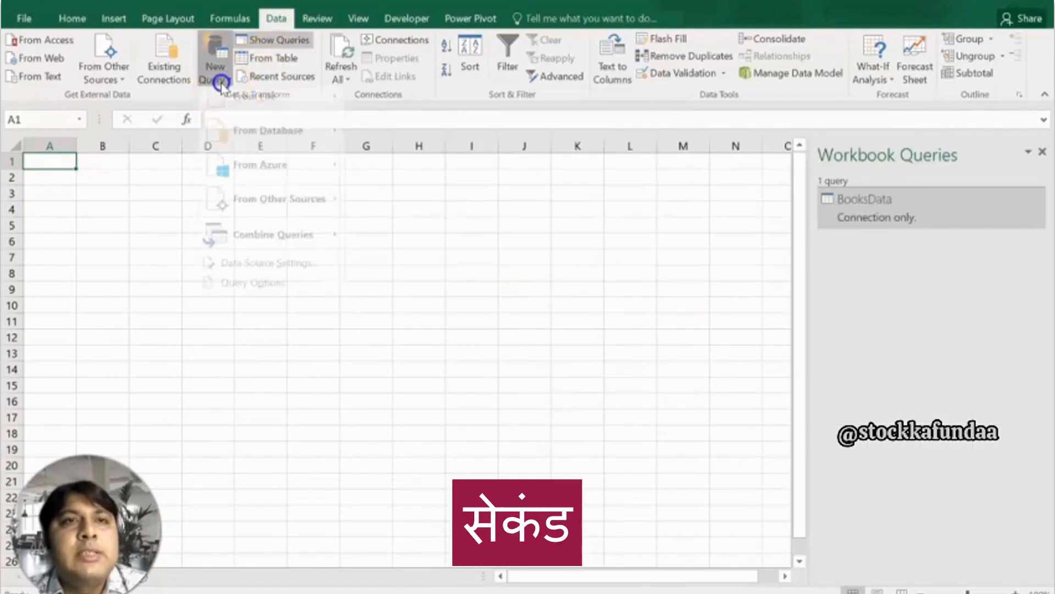
mouse_move(275, 104)
left_click(451, 109)
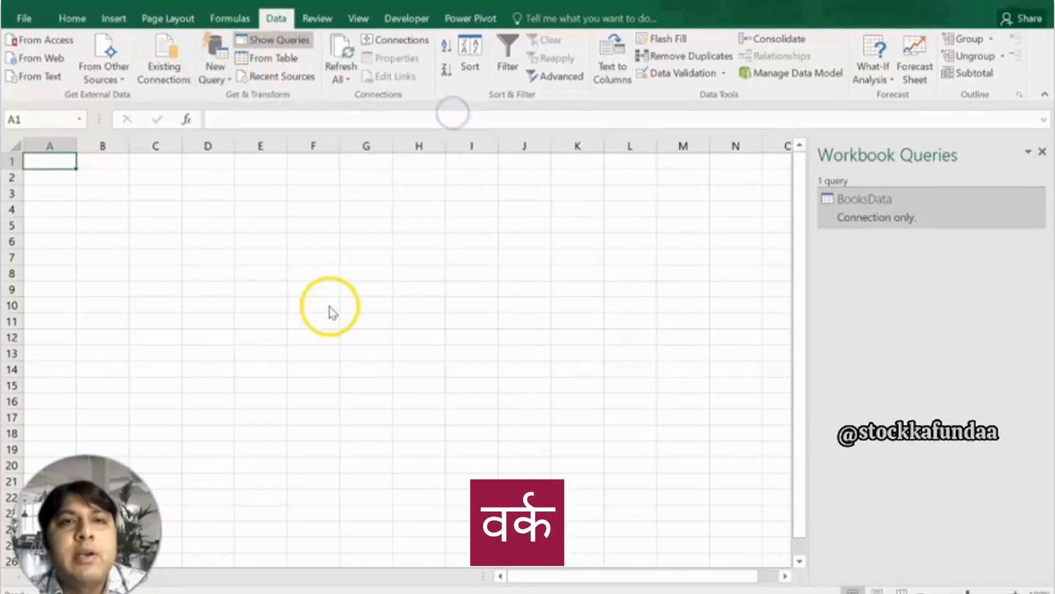
left_click_drag(193, 229, 193, 291)
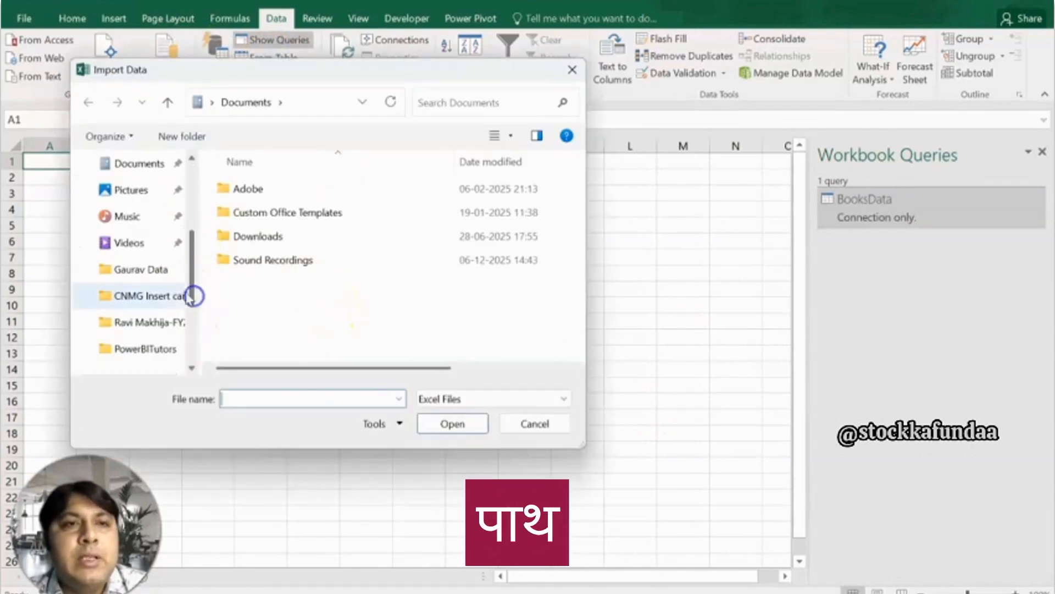
left_click(270, 213)
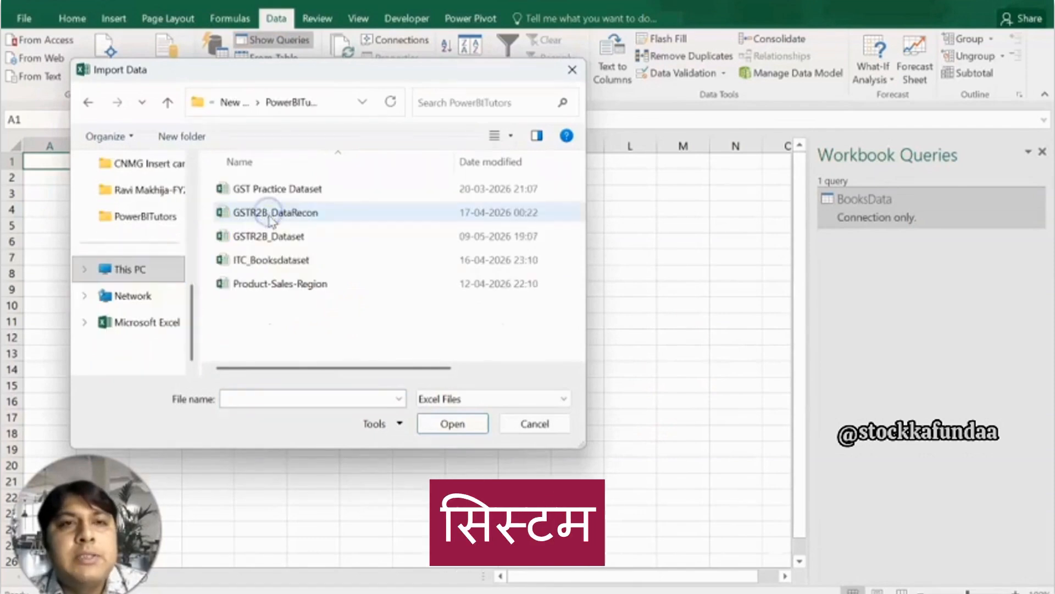
double_click(330, 239)
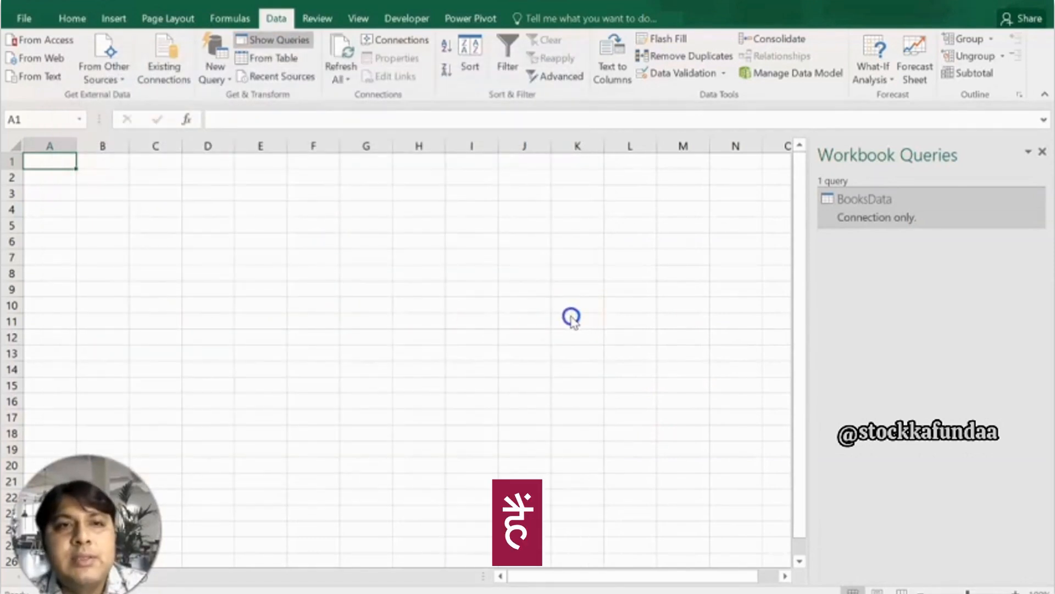
Load the GSTR2BRPT table as a connection only.
left_click(737, 557)
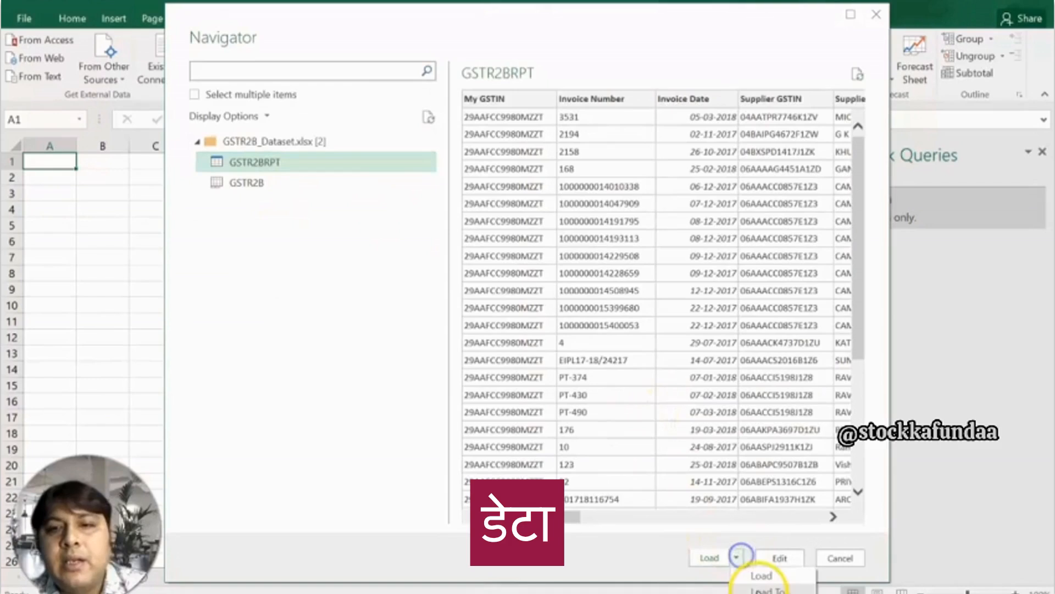
left_click(767, 589)
left_click(434, 246)
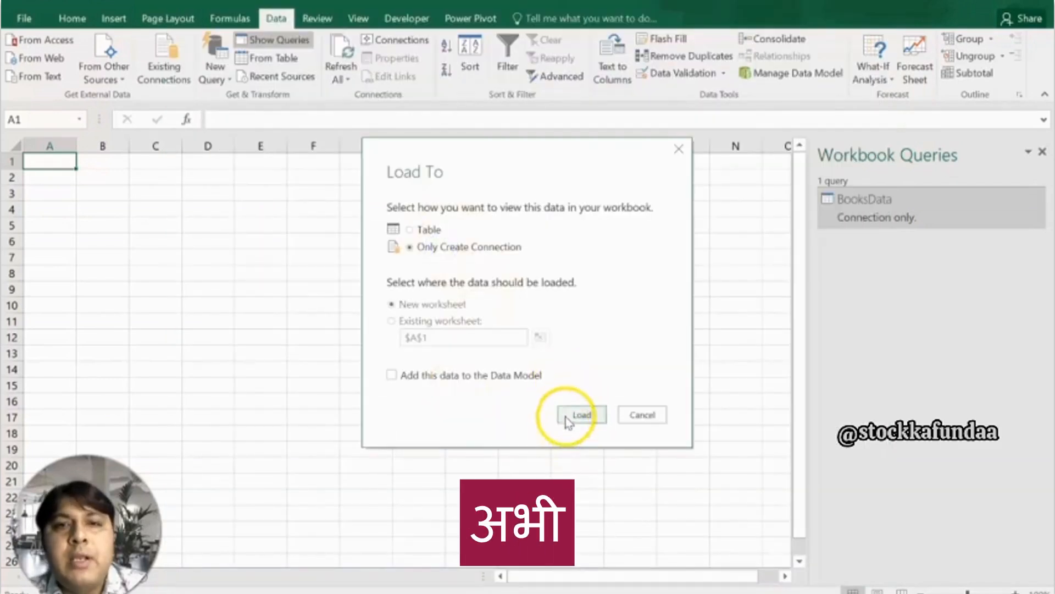
left_click(568, 421)
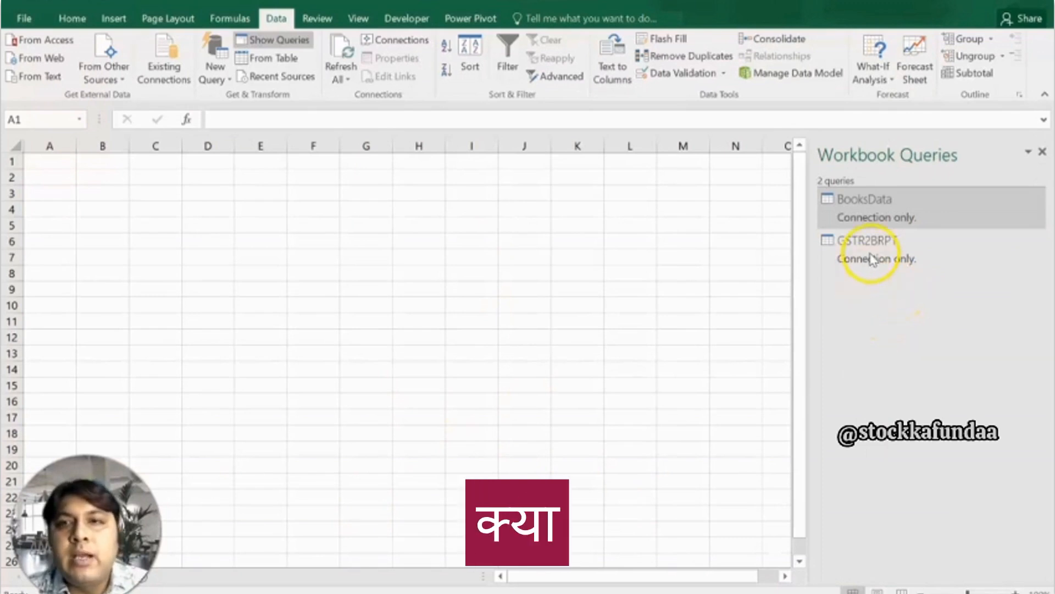
Open the BooksData query in the Power Query Editor, expand the query list, and rename the query as PR Data.
double_click(873, 212)
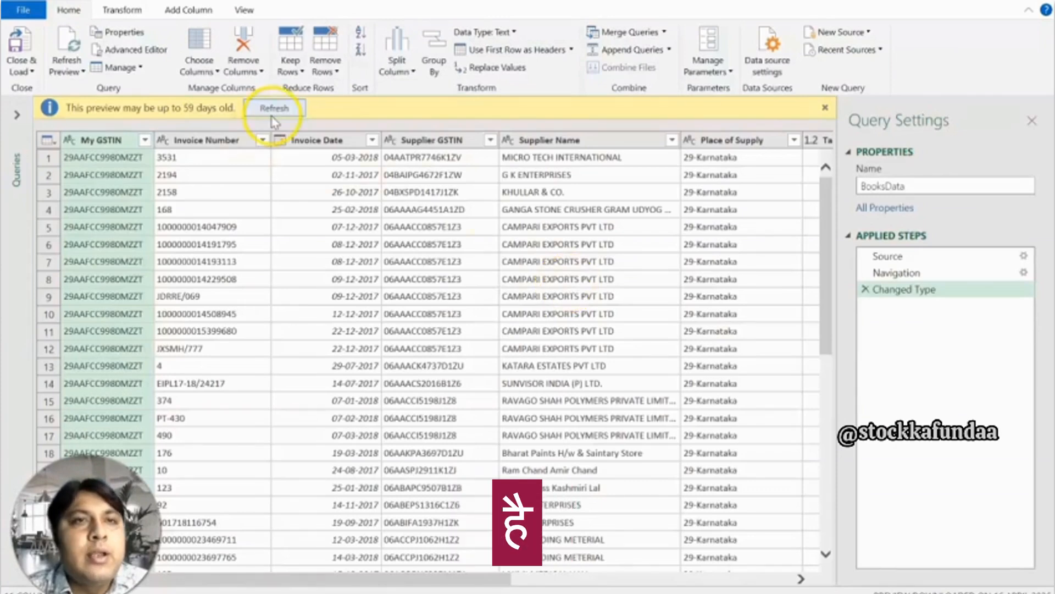
left_click(18, 115)
left_click(921, 186)
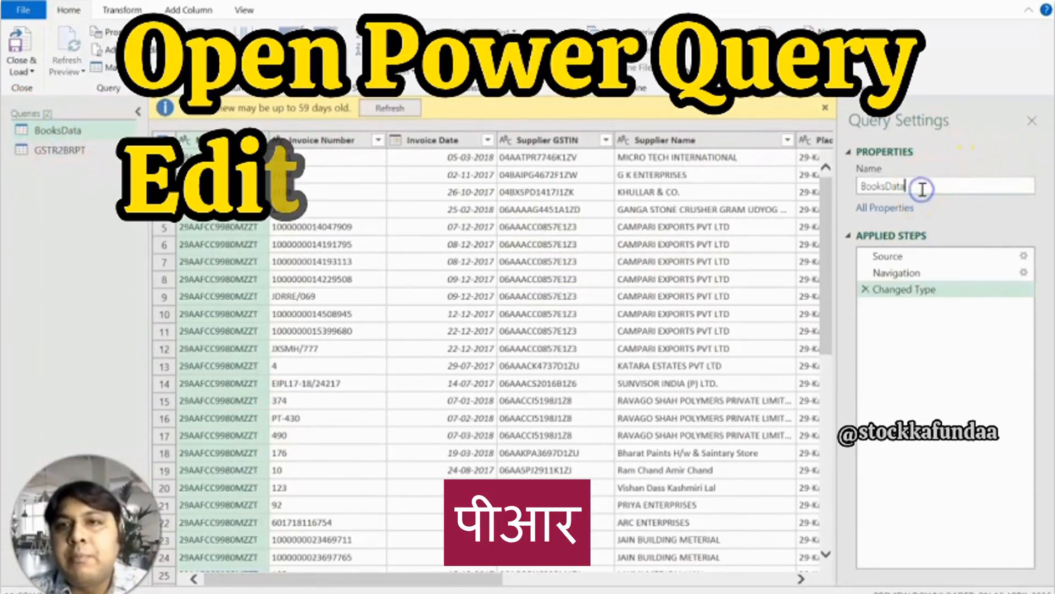
key("Left")
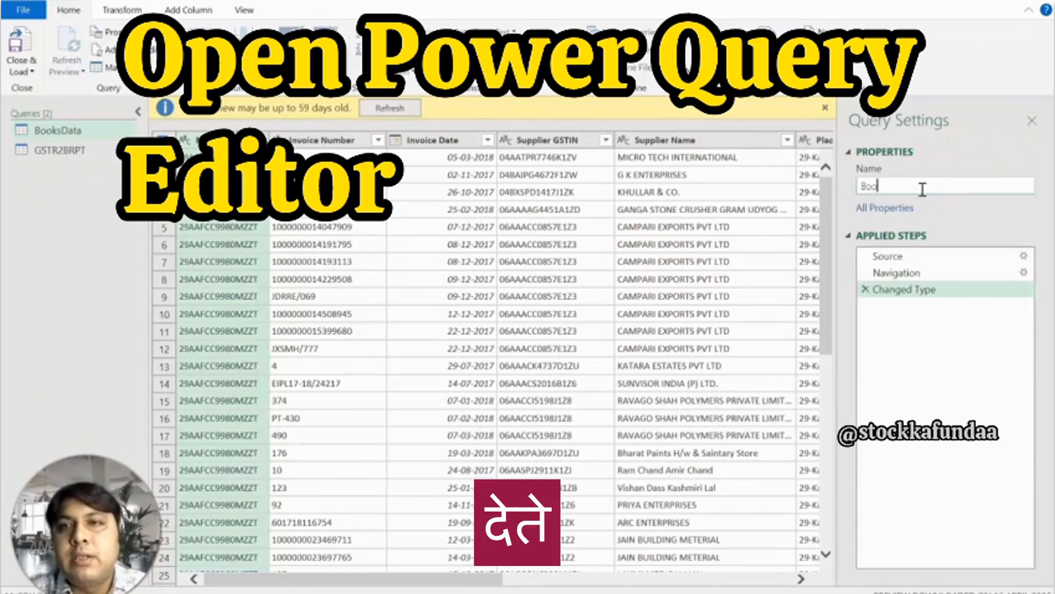
key("Return")
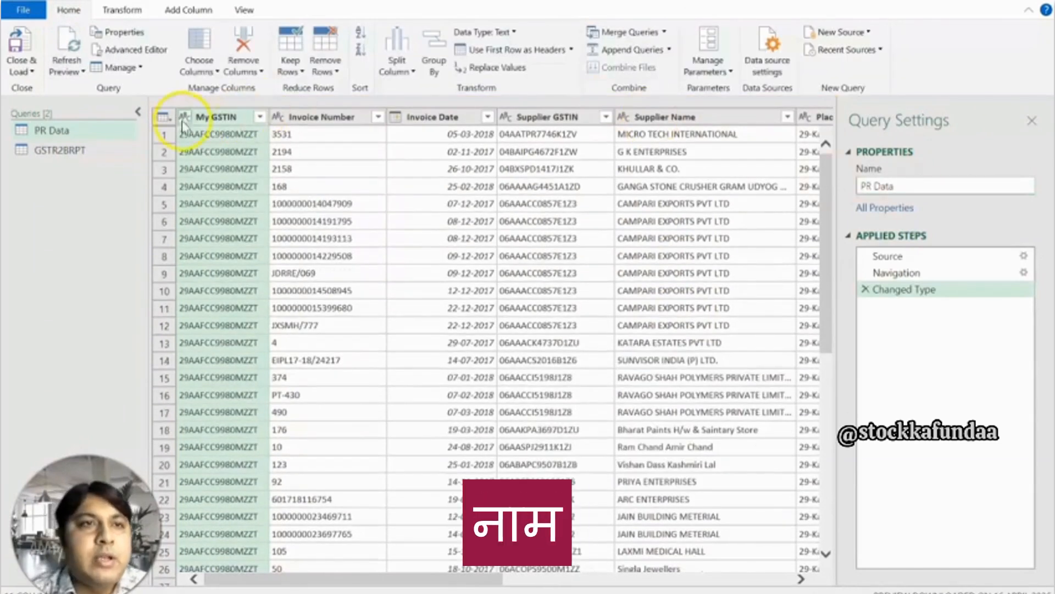
Review the GSTR2BRPT and PR Data queries and refresh the outdated PR Data preview.
left_click(58, 152)
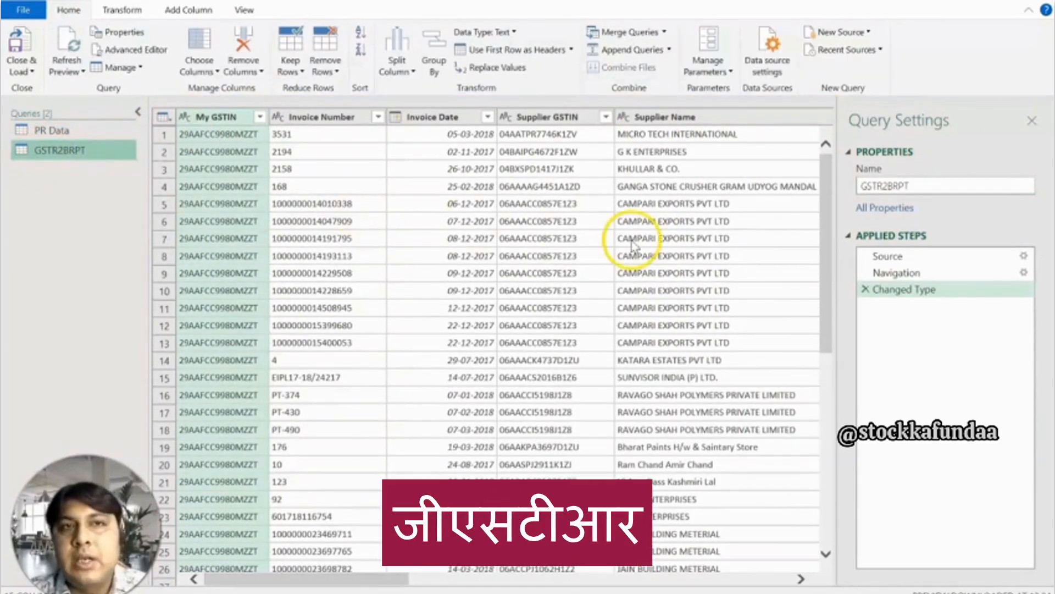
left_click(49, 132)
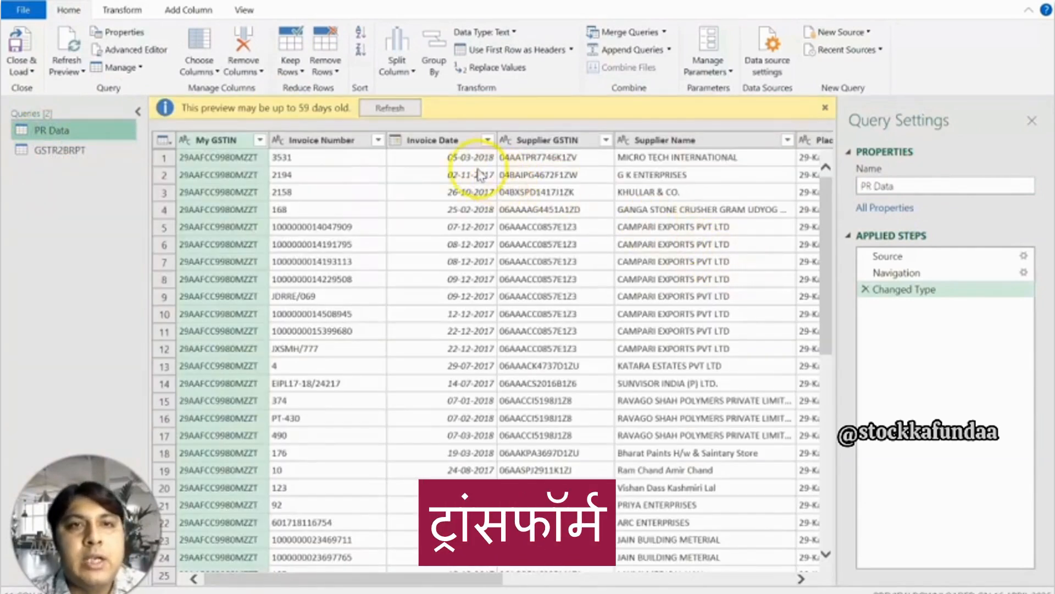
left_click(388, 109)
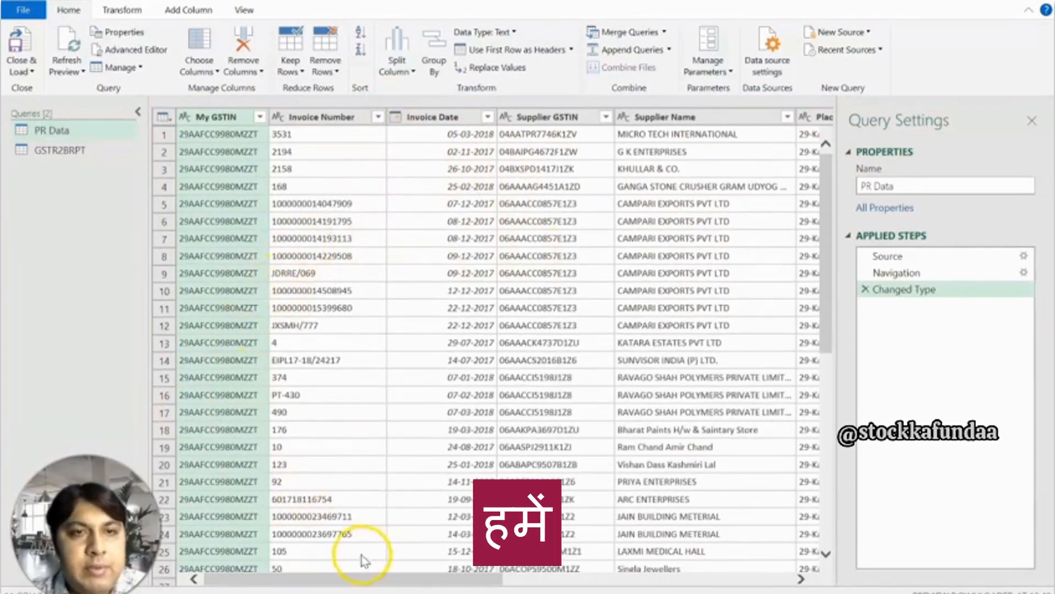
left_click_drag(416, 578, 319, 582)
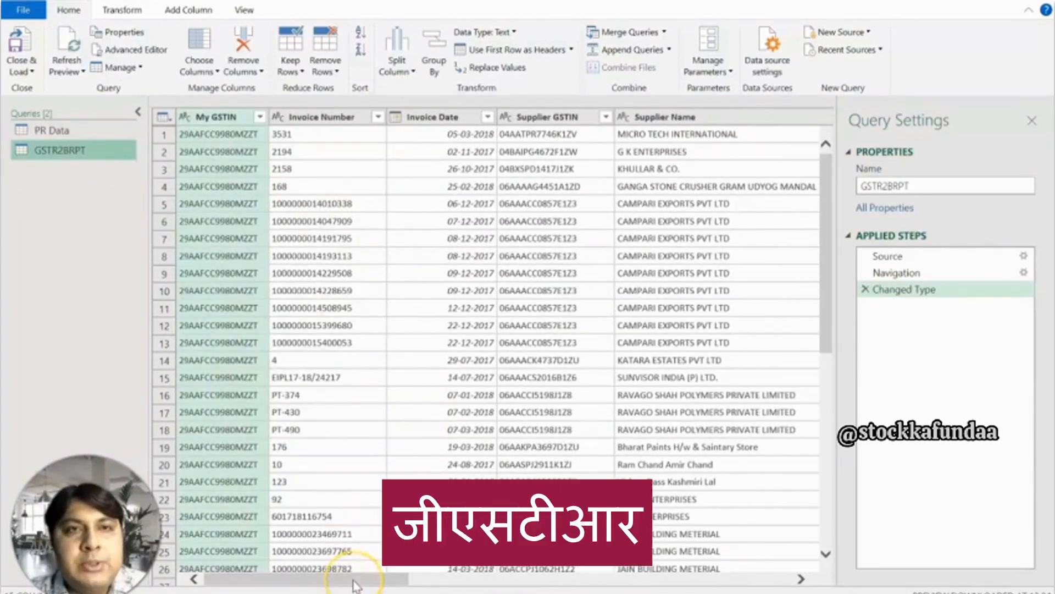
Replace null with 0 in the CGST Amt and SGST Amt columns of the GSTR2BRPT query.
left_click_drag(354, 585, 647, 585)
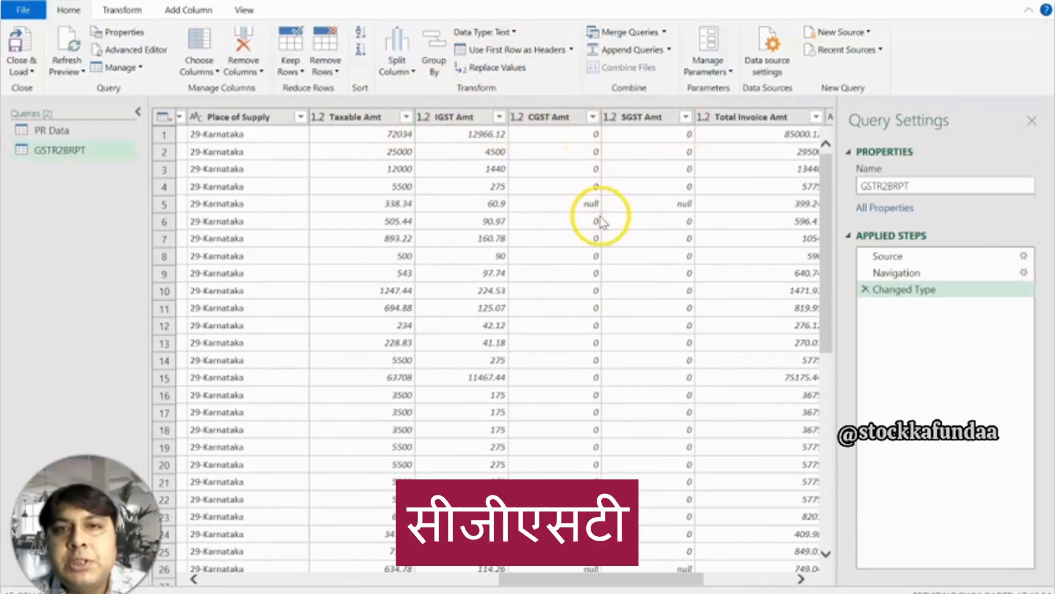
left_click(599, 444)
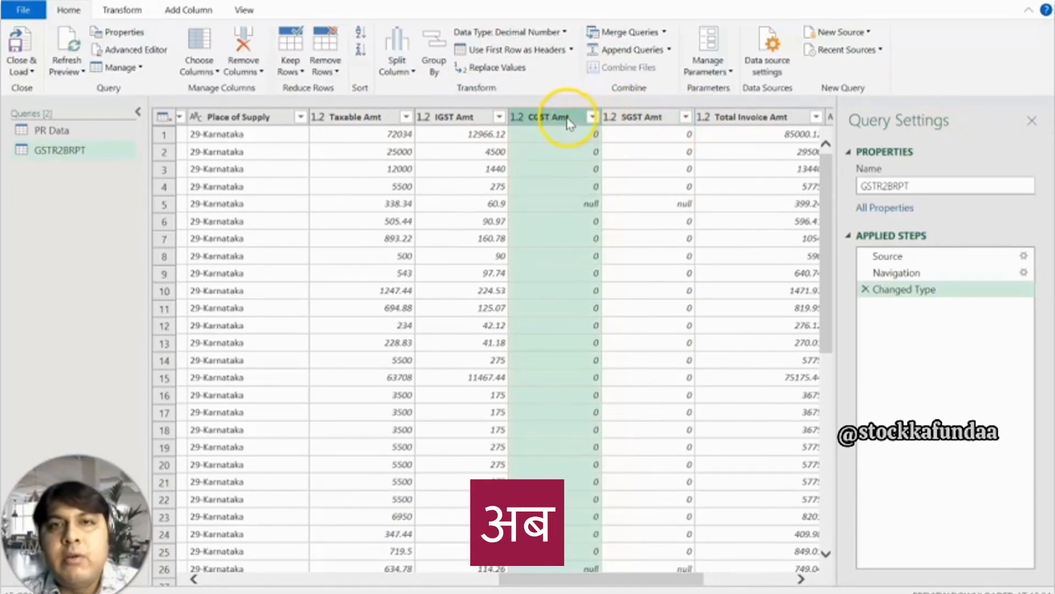
left_click(642, 120, "ctrl")
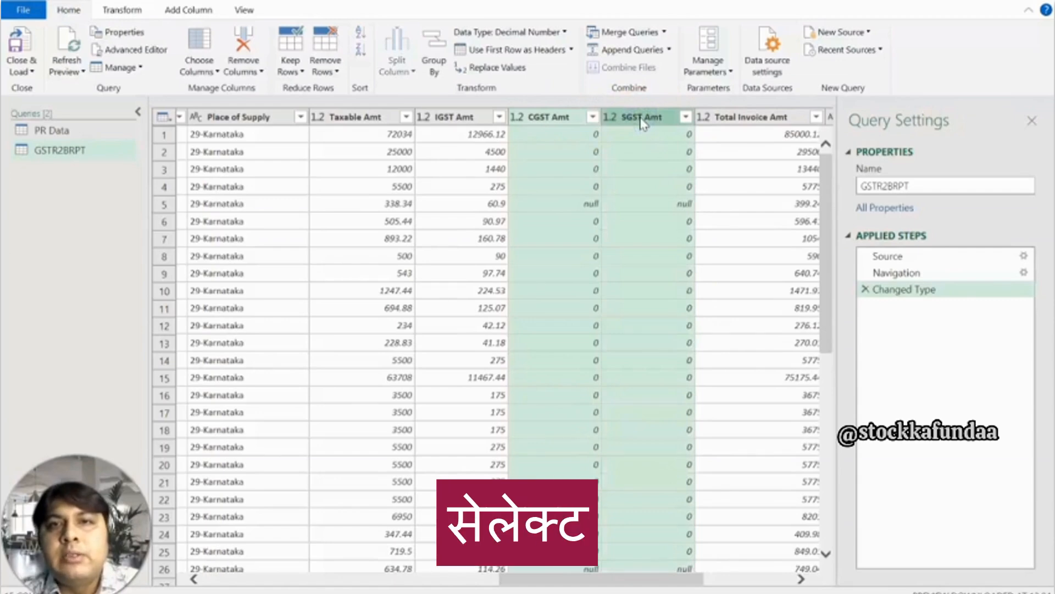
right_click(642, 121)
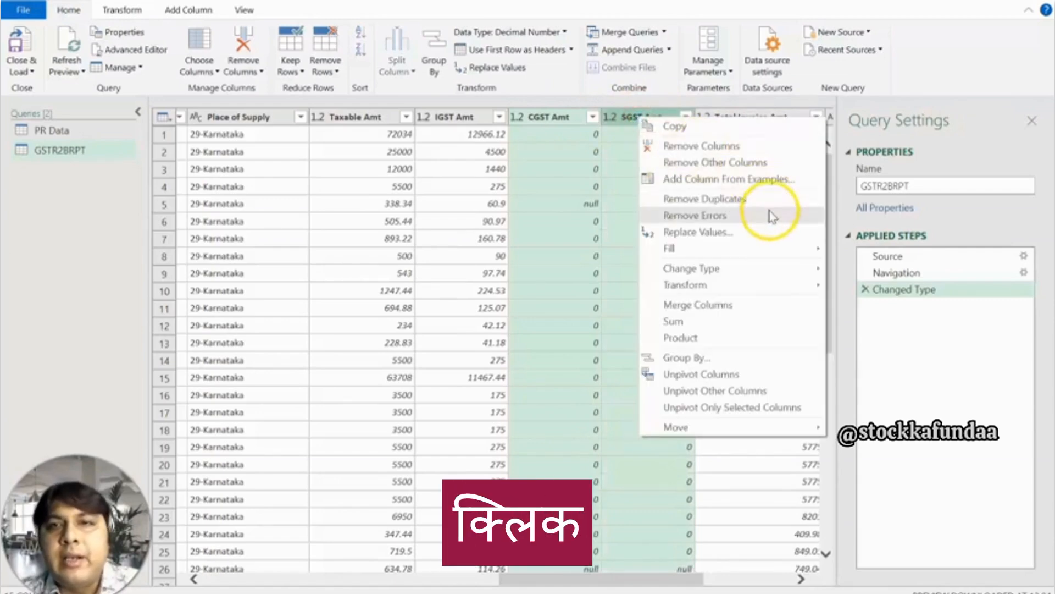
left_click(764, 236)
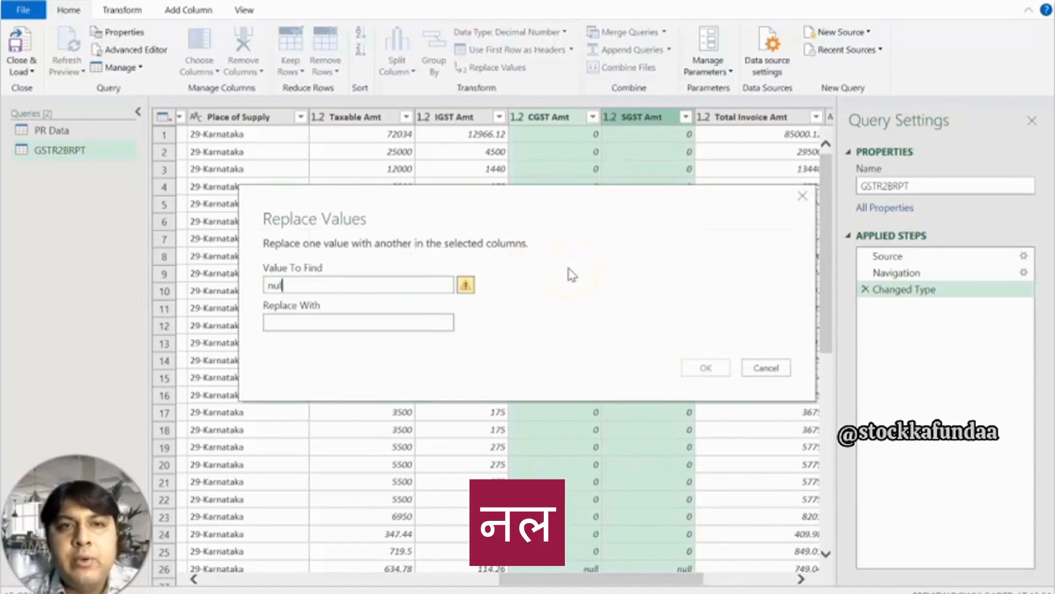
type("l")
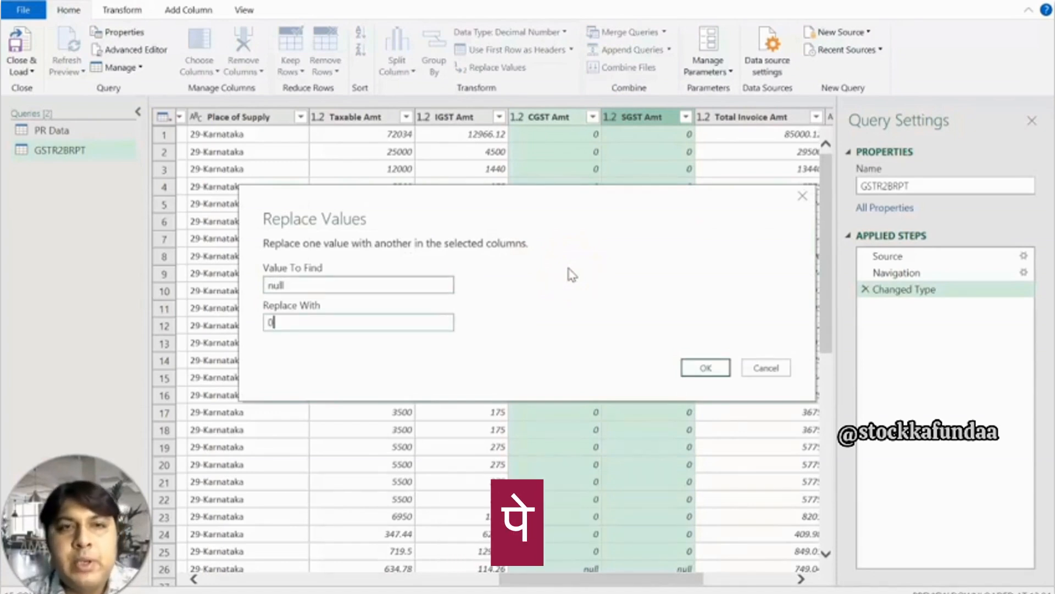
left_click(706, 367)
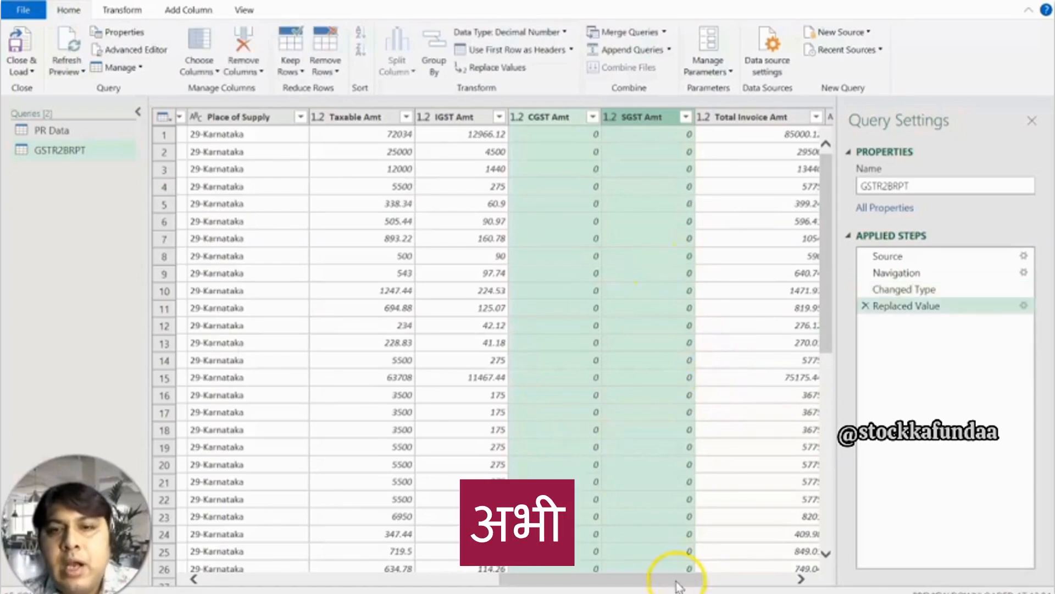
Check the filter values of the Total Invoice Amt and Taxable Amt columns in GSTR2BRPT for null entries.
left_click_drag(667, 578, 749, 577)
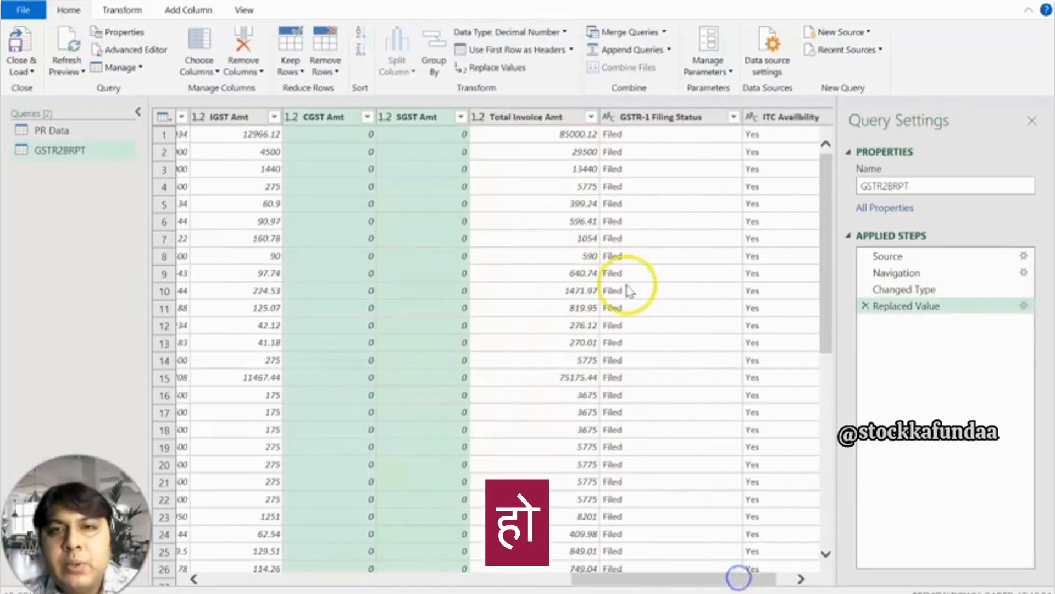
left_click(591, 117)
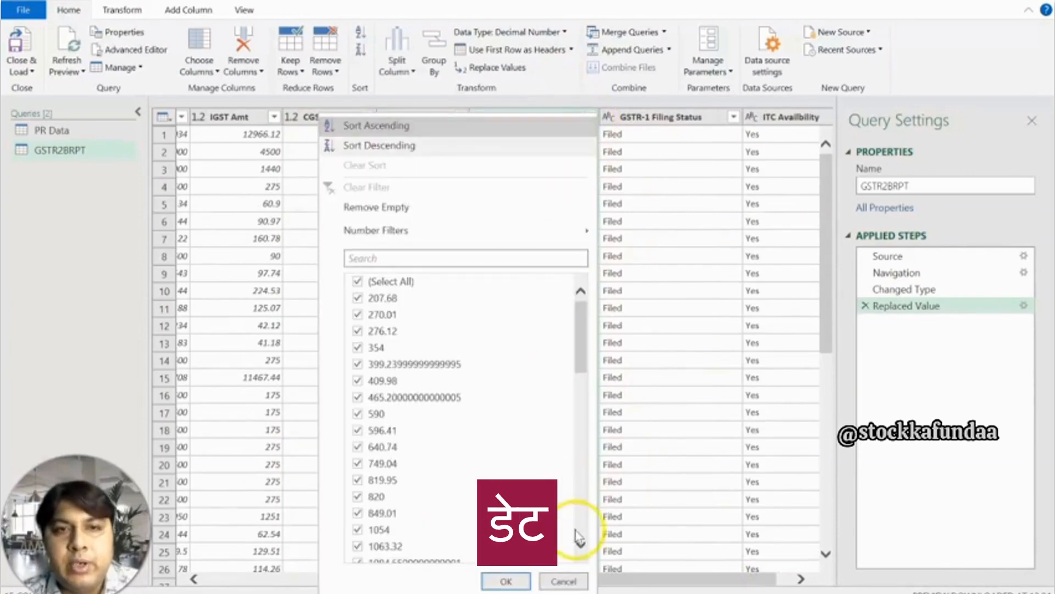
left_click(571, 581)
left_click_drag(660, 576, 559, 582)
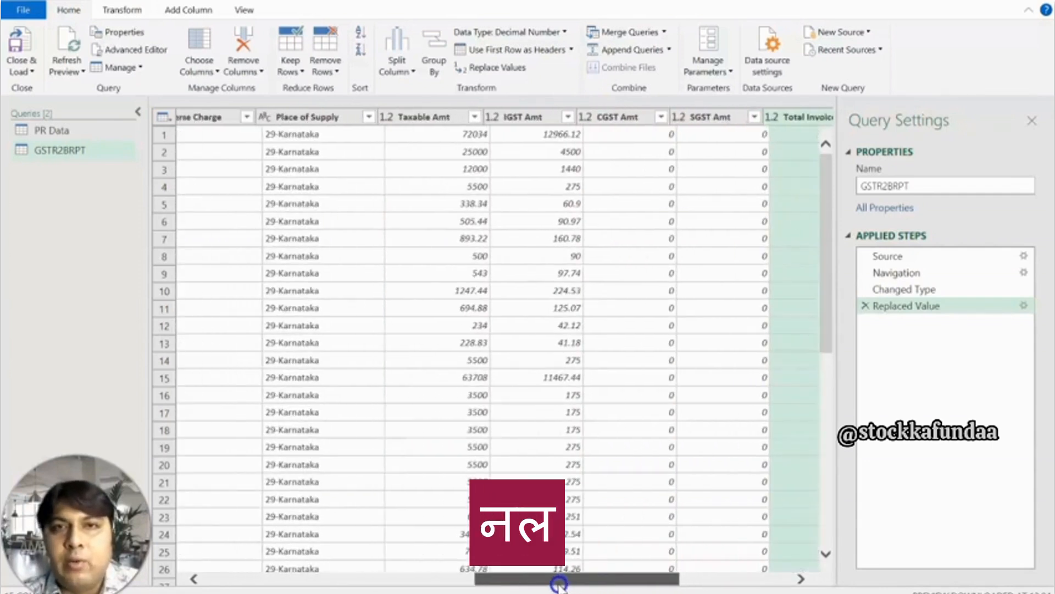
left_click(487, 117)
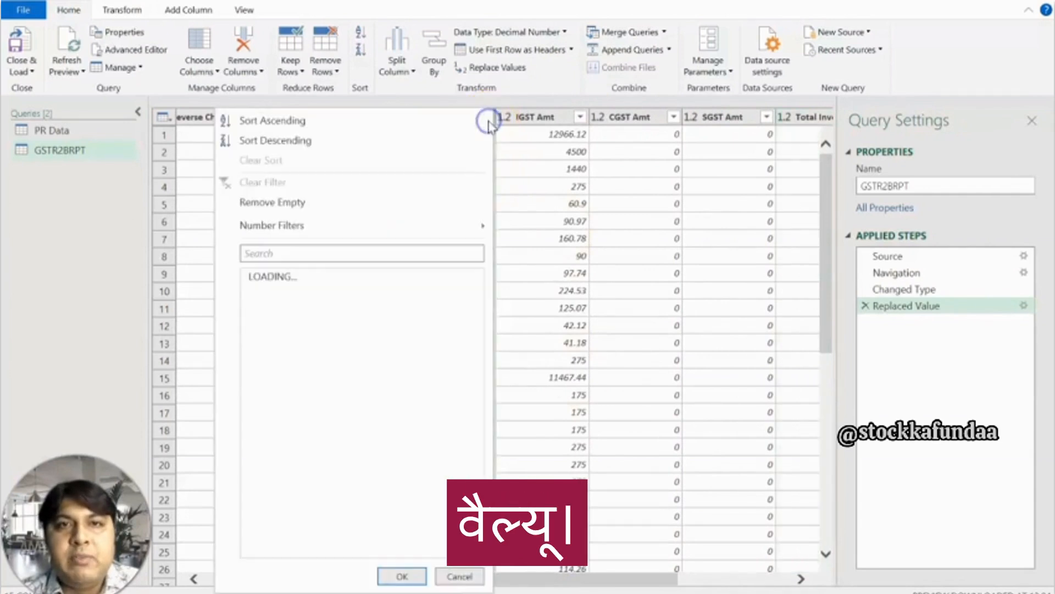
left_click(459, 576)
left_click_drag(462, 582, 230, 581)
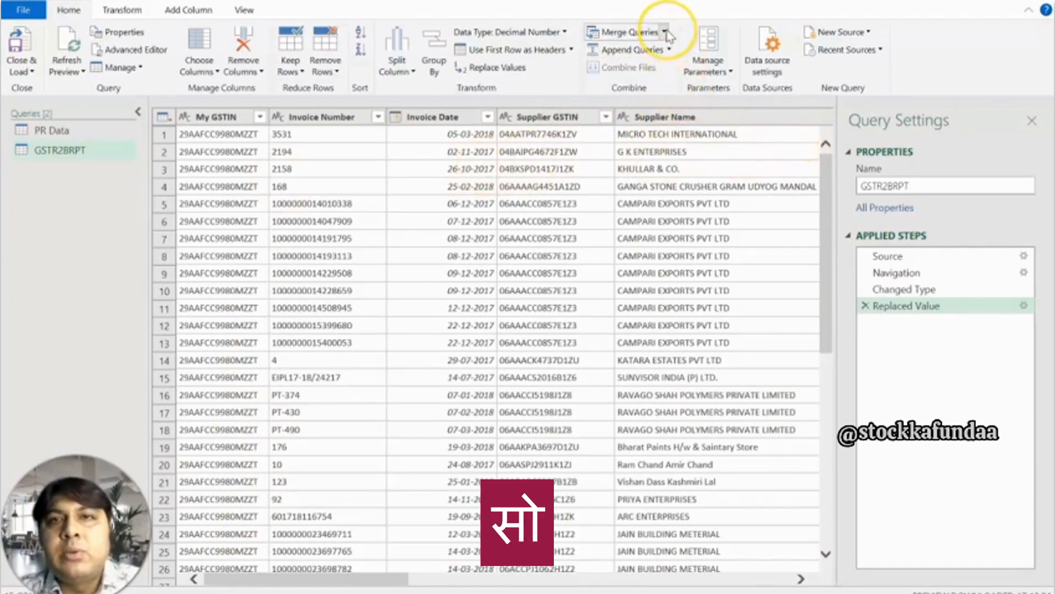
Start a merge as a new query with PR Data as the first table and GSTR2BRPT as the second.
left_click(667, 32)
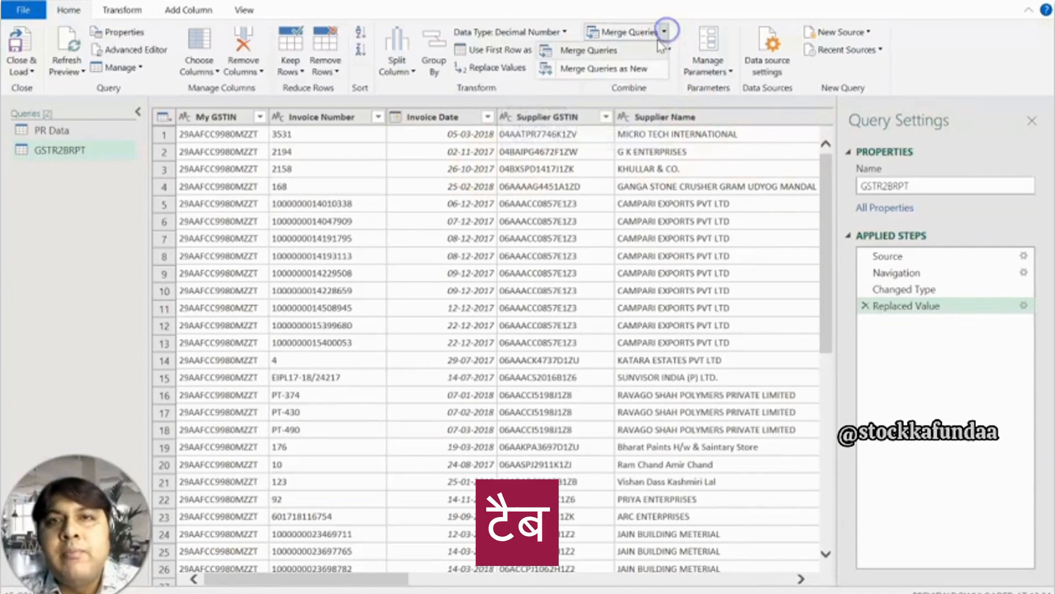
left_click(610, 51)
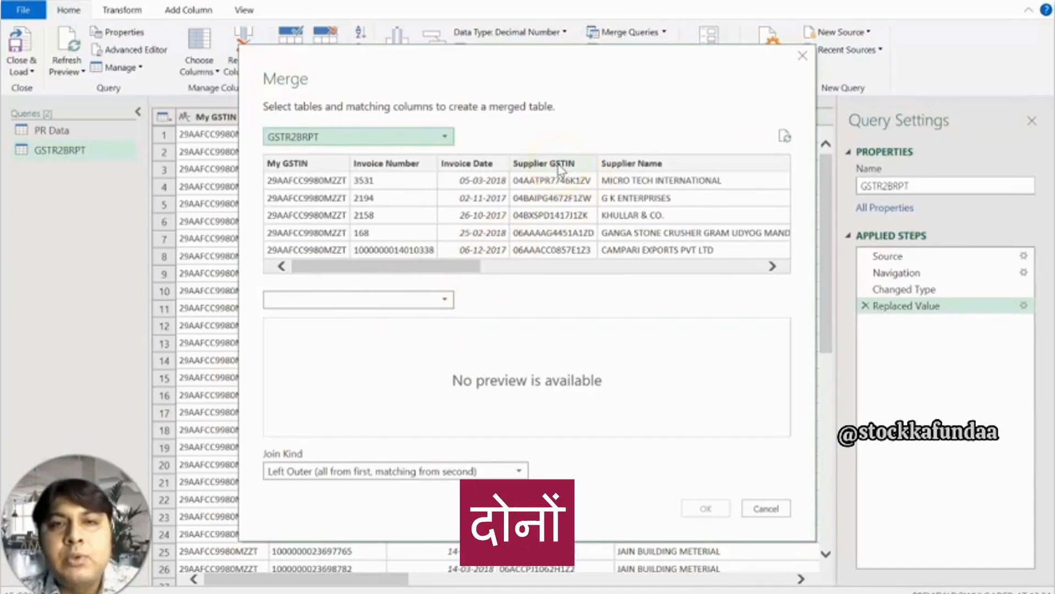
left_click(429, 299)
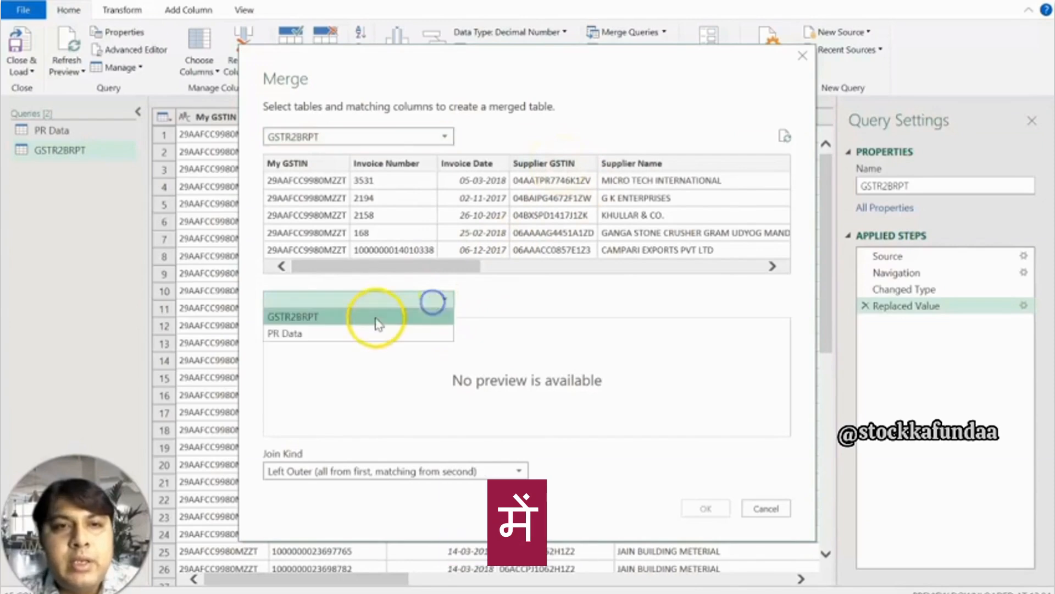
left_click(377, 332)
left_click(360, 137)
left_click(361, 172)
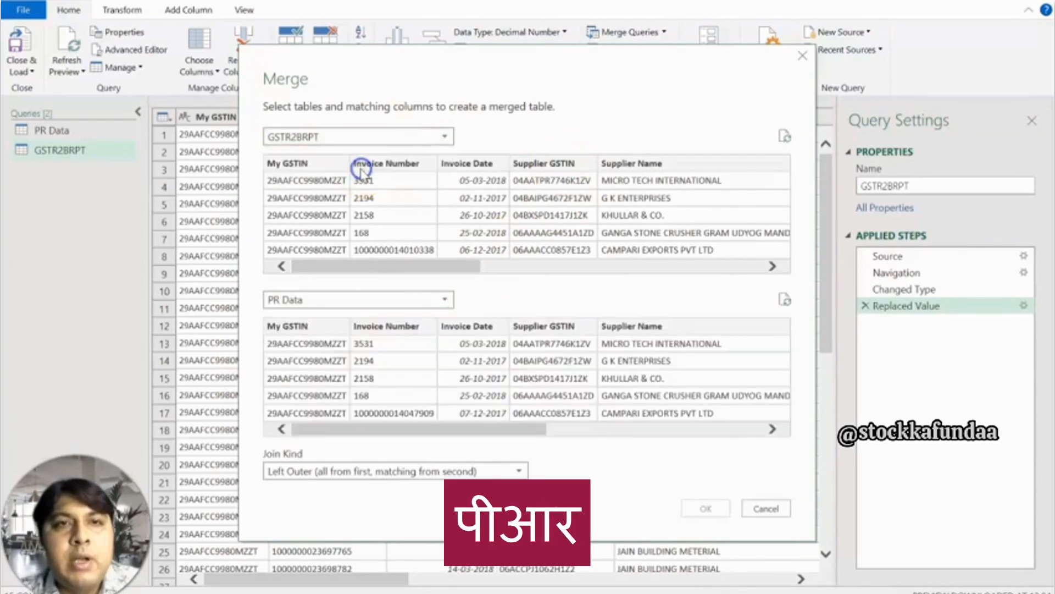
left_click(409, 301)
left_click(407, 317)
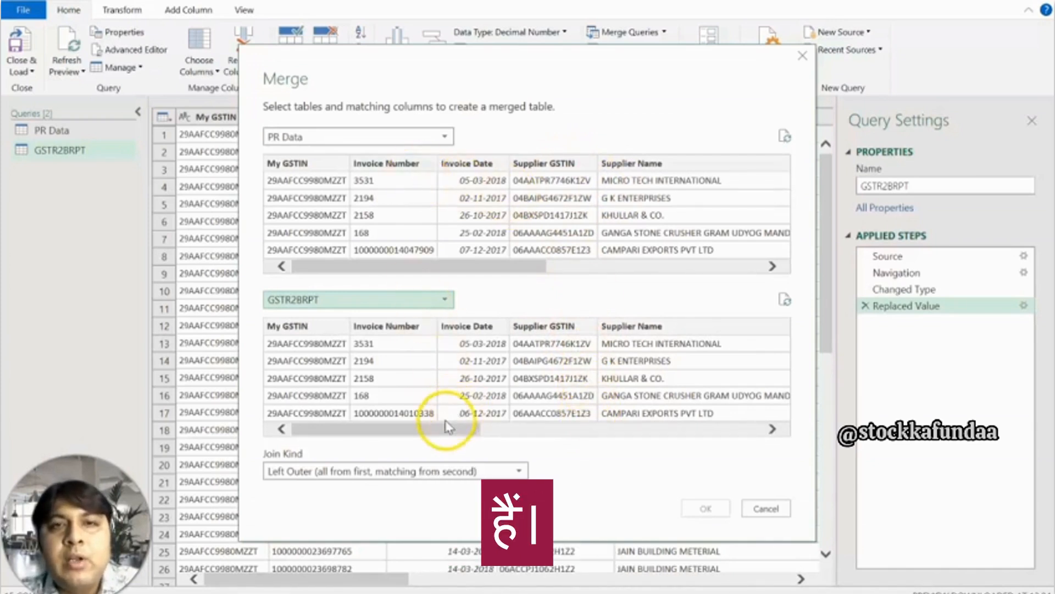
Match PR Data and GSTR2BRPT on Invoice Number first and Supplier GSTIN second in the merge.
left_click(408, 164)
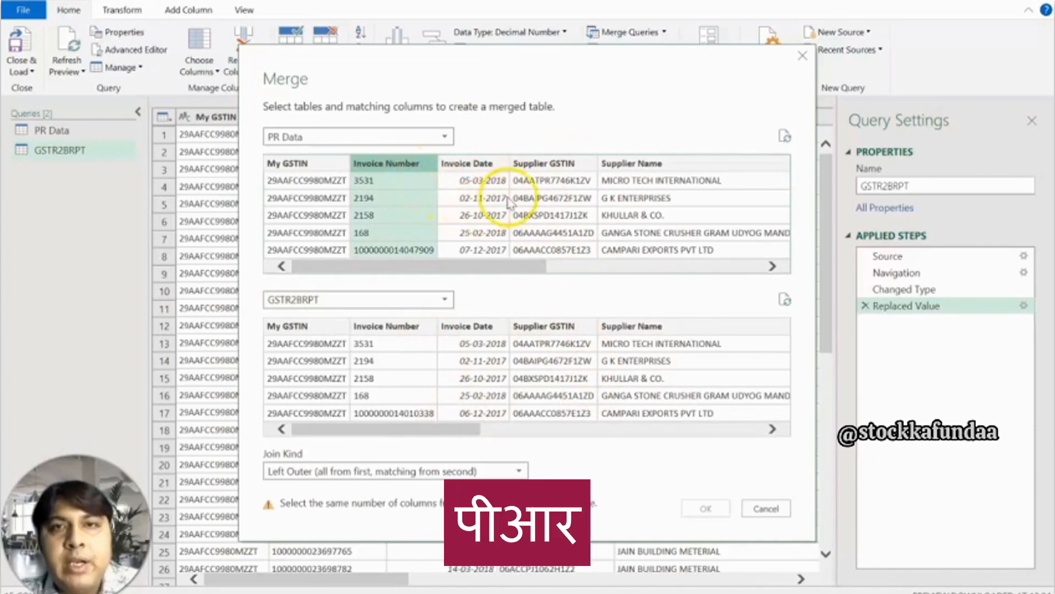
left_click(560, 164, "ctrl")
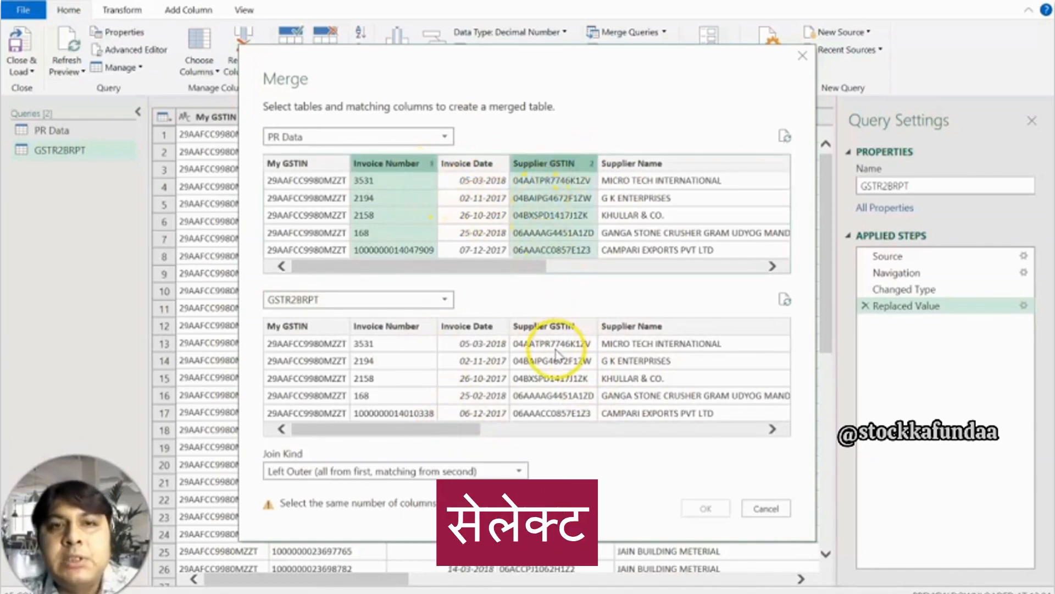
left_click(385, 326)
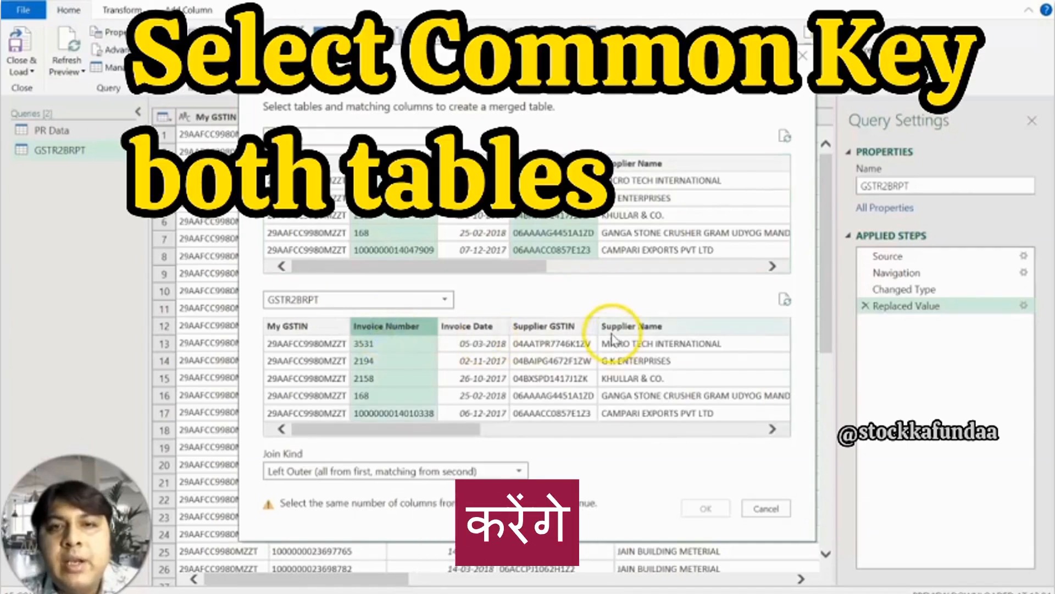
left_click(554, 328, "ctrl")
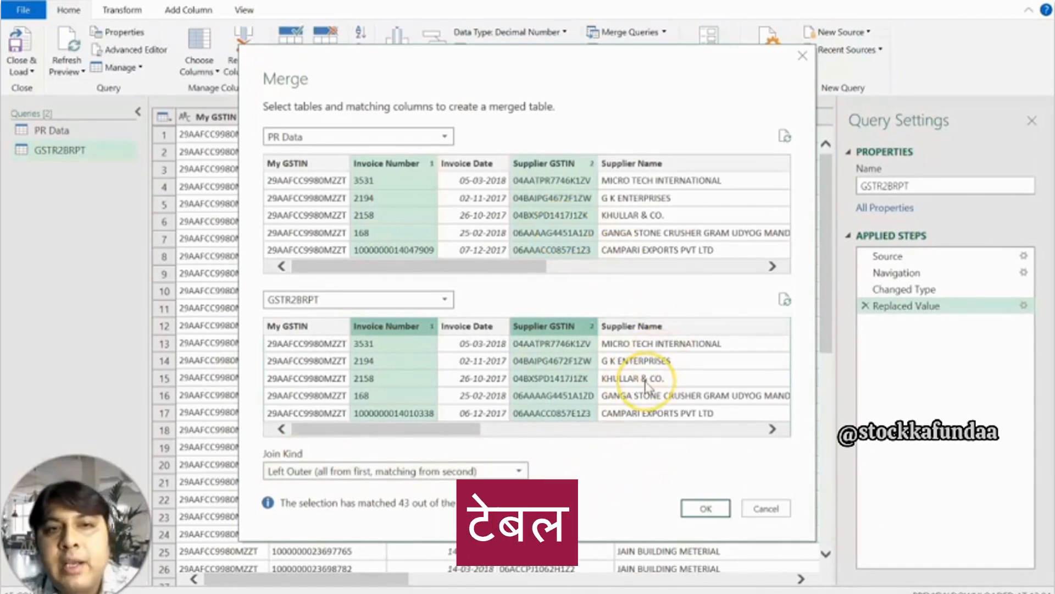
Set the join kind to Left Outer (all from first, matching from second) and create the merged query.
left_click(488, 471)
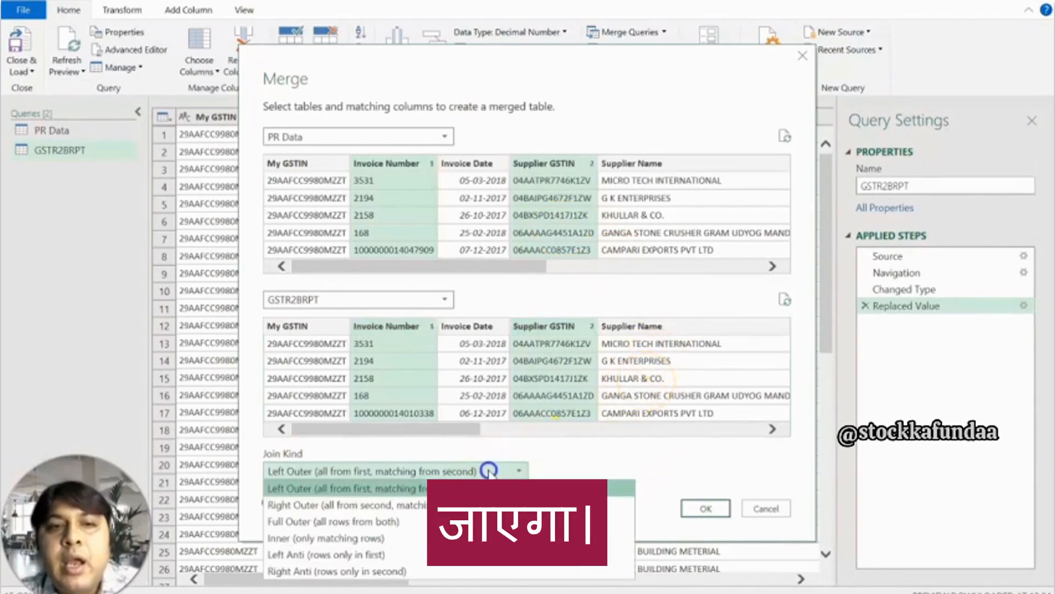
left_click(432, 521)
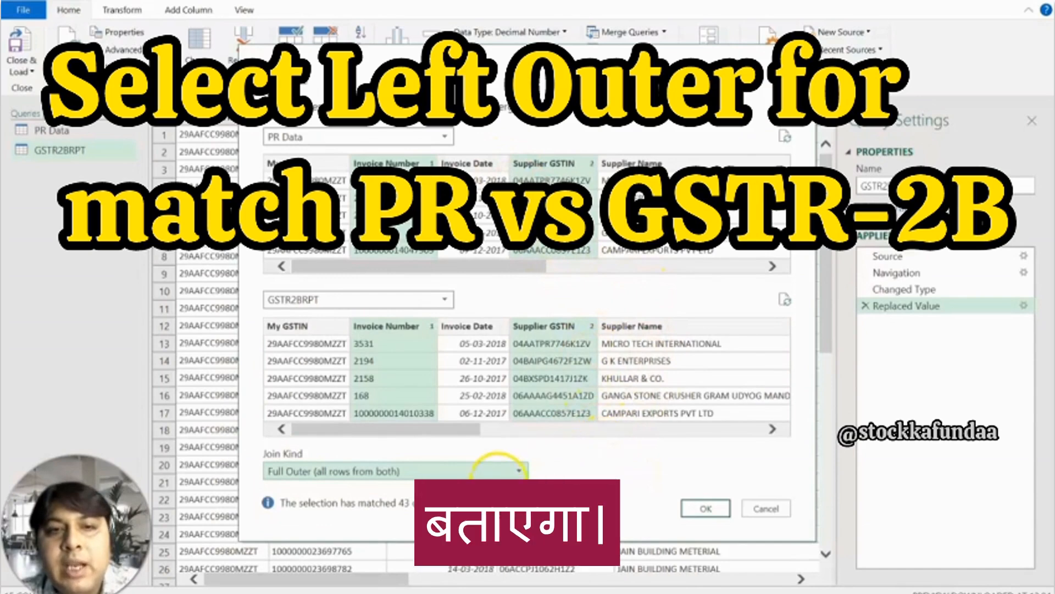
left_click(502, 472)
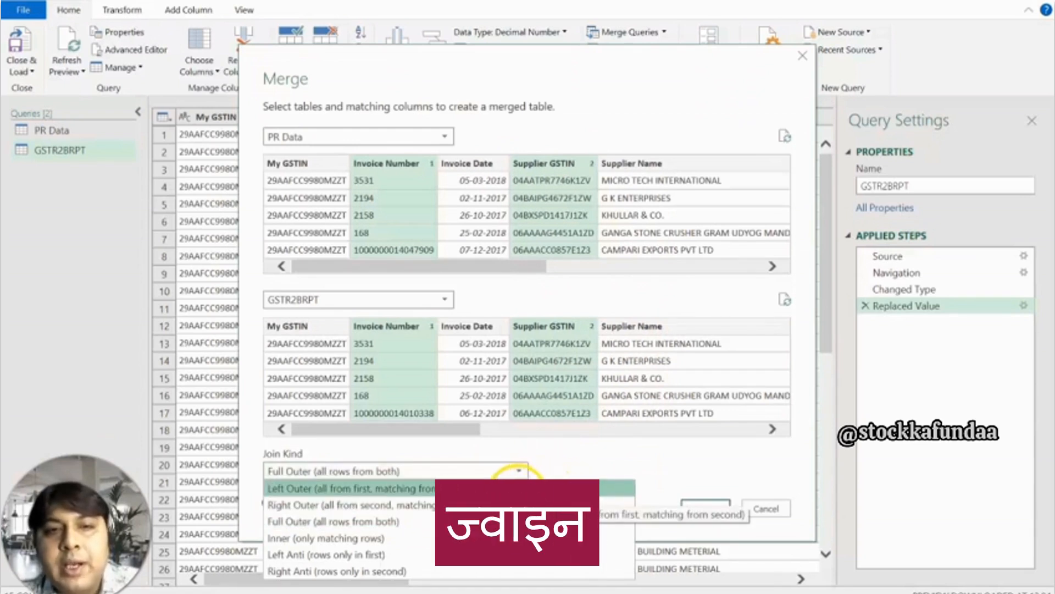
left_click(517, 488)
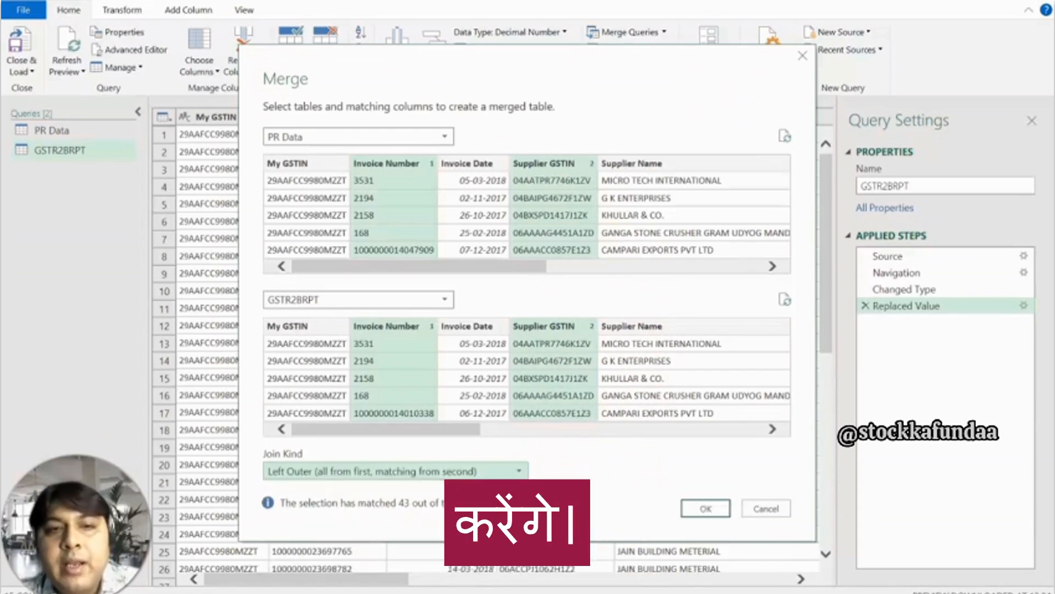
left_click(703, 511)
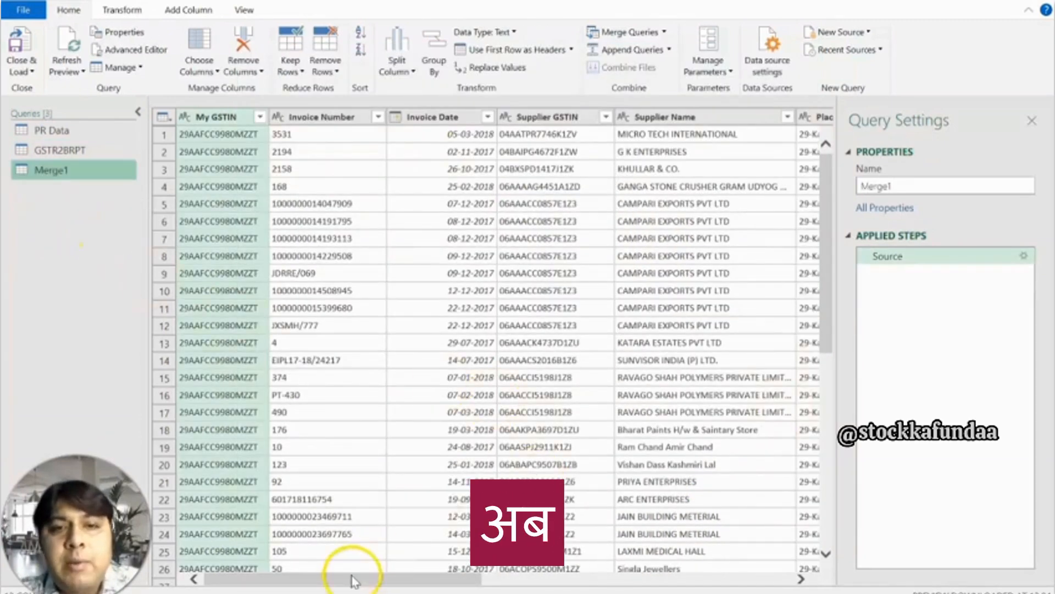
Expand the GSTR2BRPT column without the name prefix, leaving out My GSTIN, Reverse Charge, GSTR-1 Filing Status and ITC Availbility.
left_click_drag(353, 578, 762, 587)
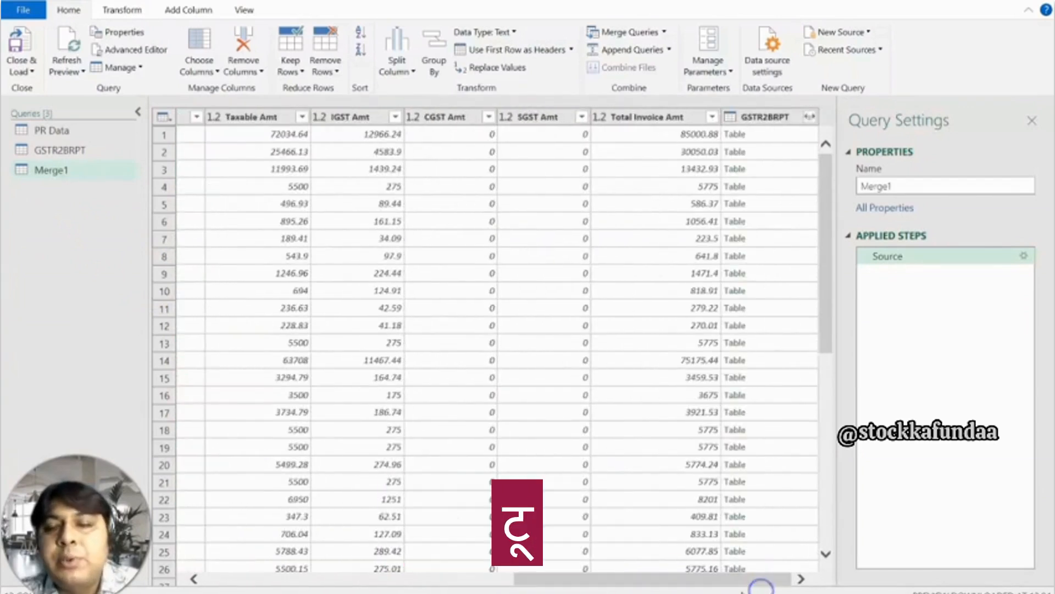
left_click(810, 116)
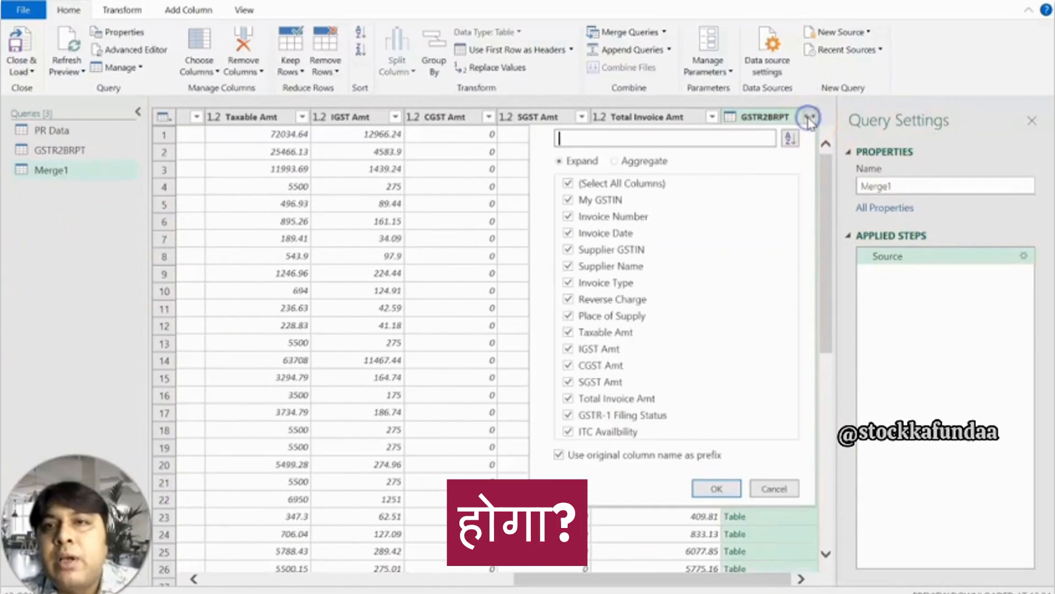
left_click(559, 456)
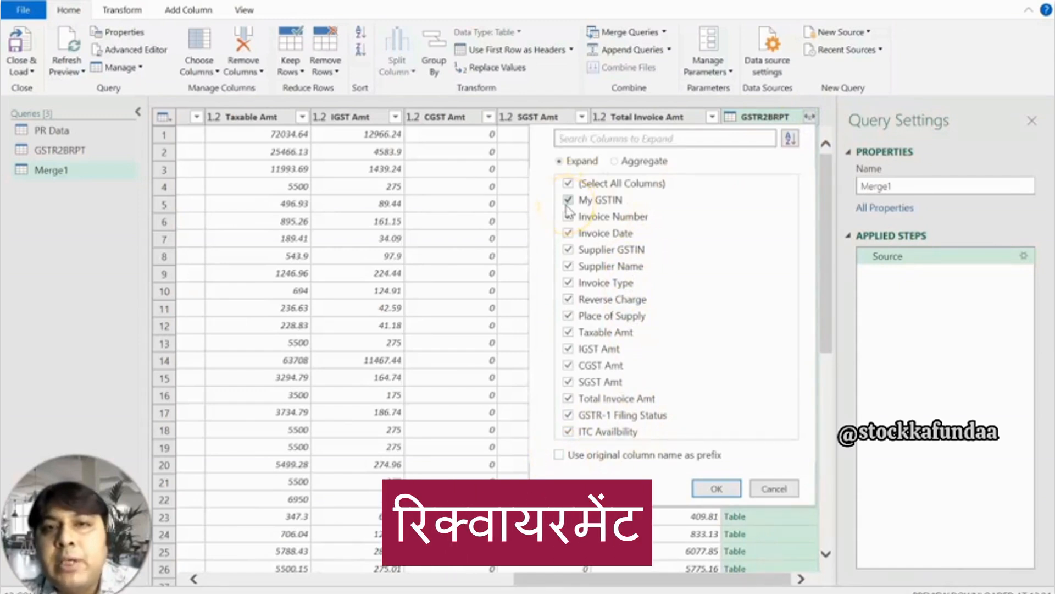
left_click(568, 200)
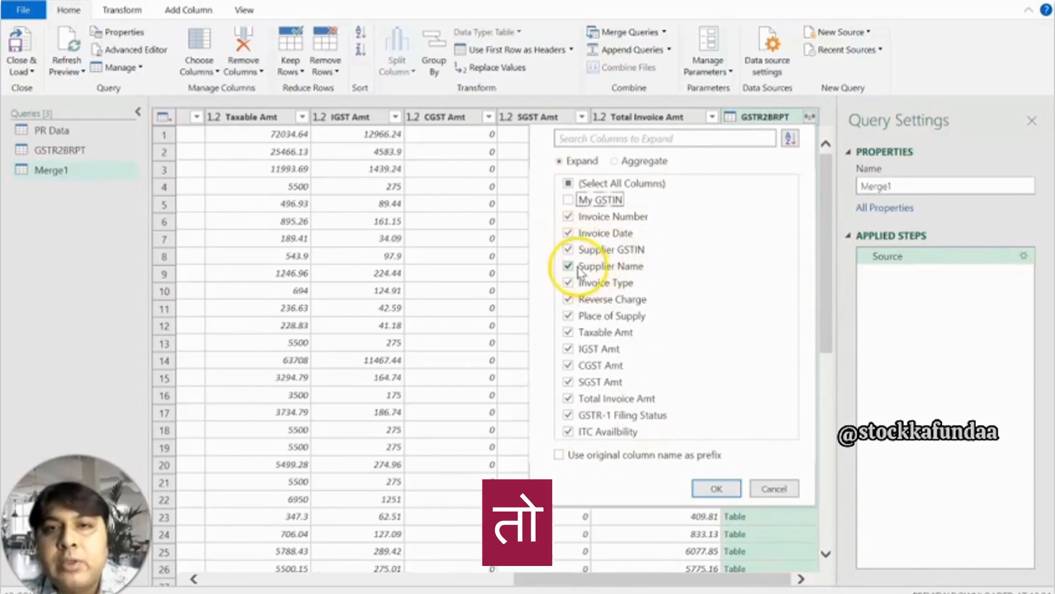
left_click(570, 300)
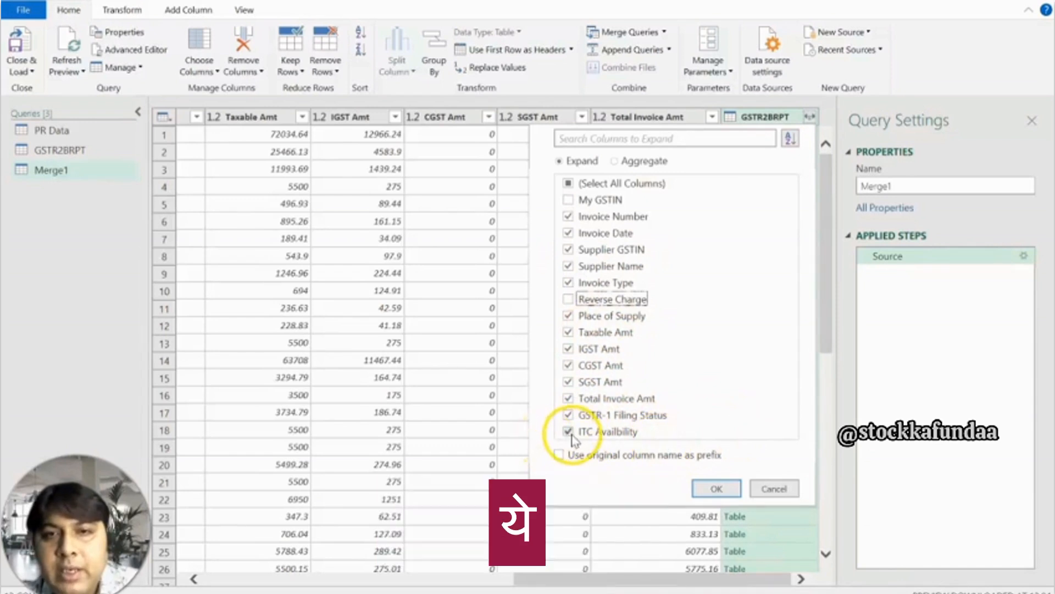
left_click(569, 431)
left_click(569, 416)
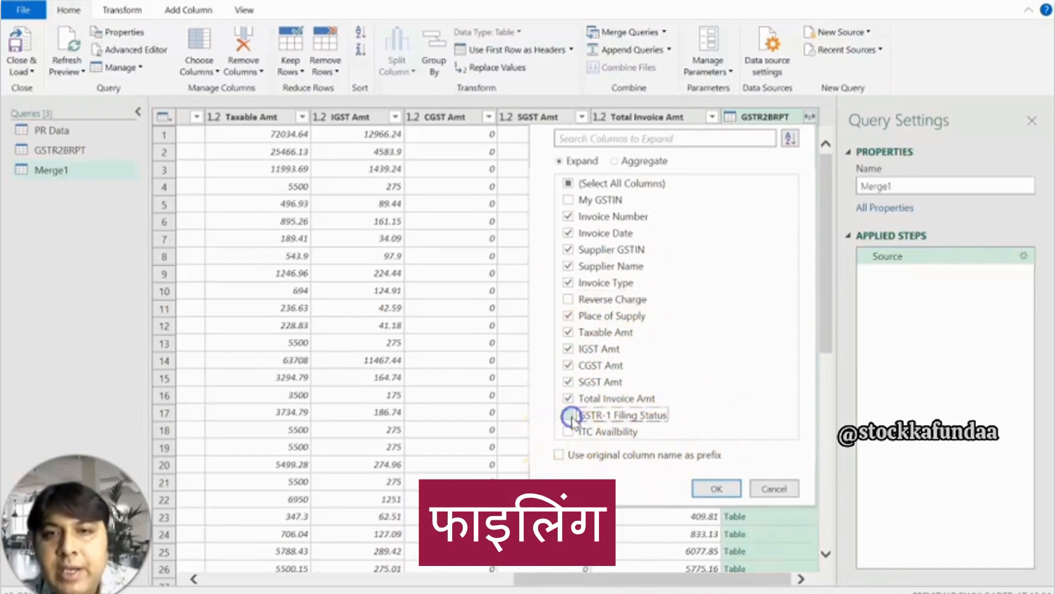
left_click(726, 493)
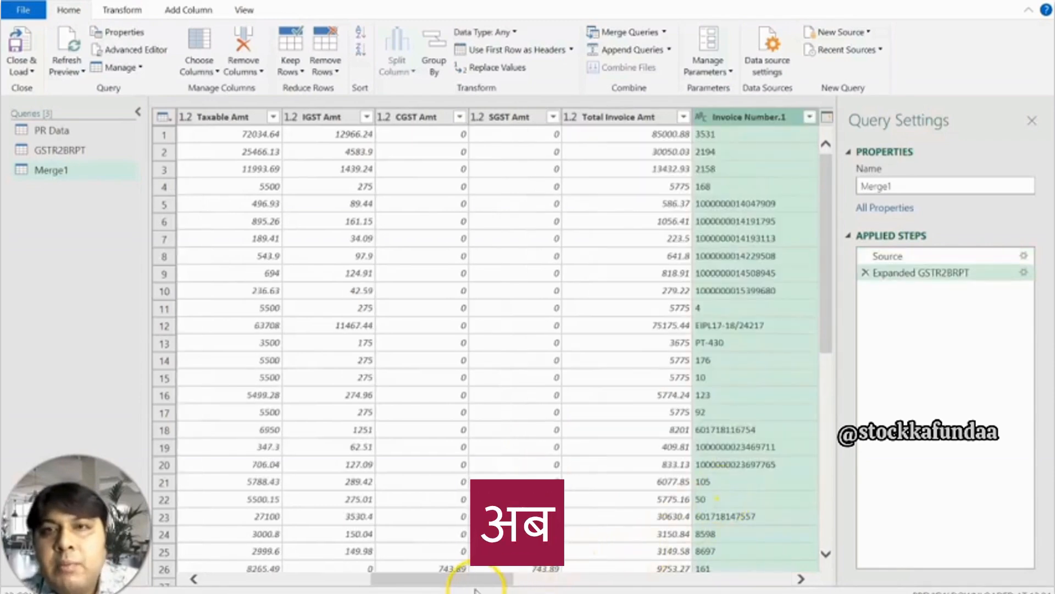
Rename the expanded Invoice Number.1 column as 2B-Invoice Number.
left_click_drag(476, 579, 574, 581)
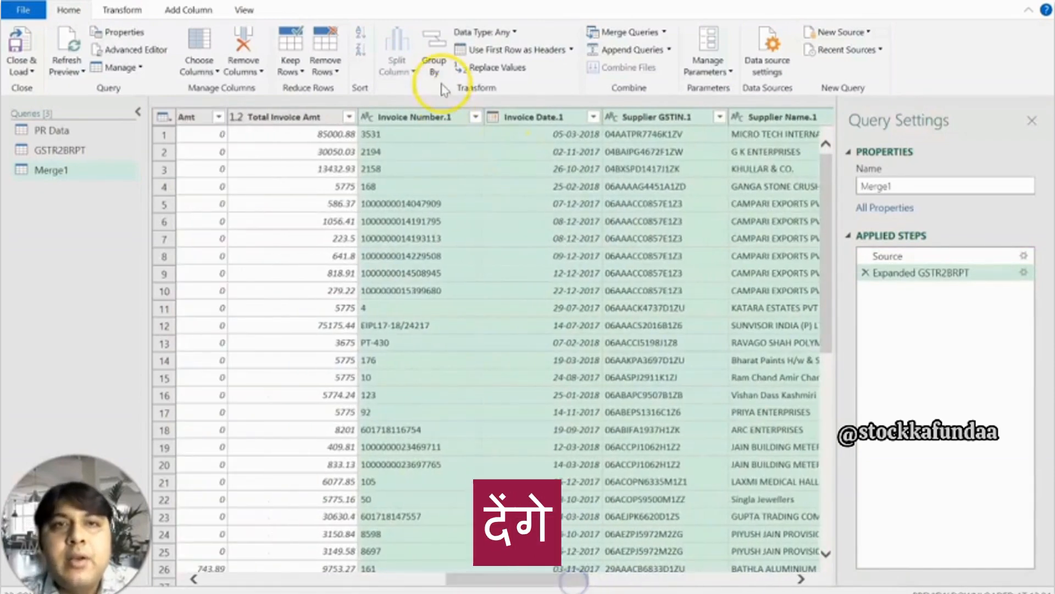
double_click(408, 117)
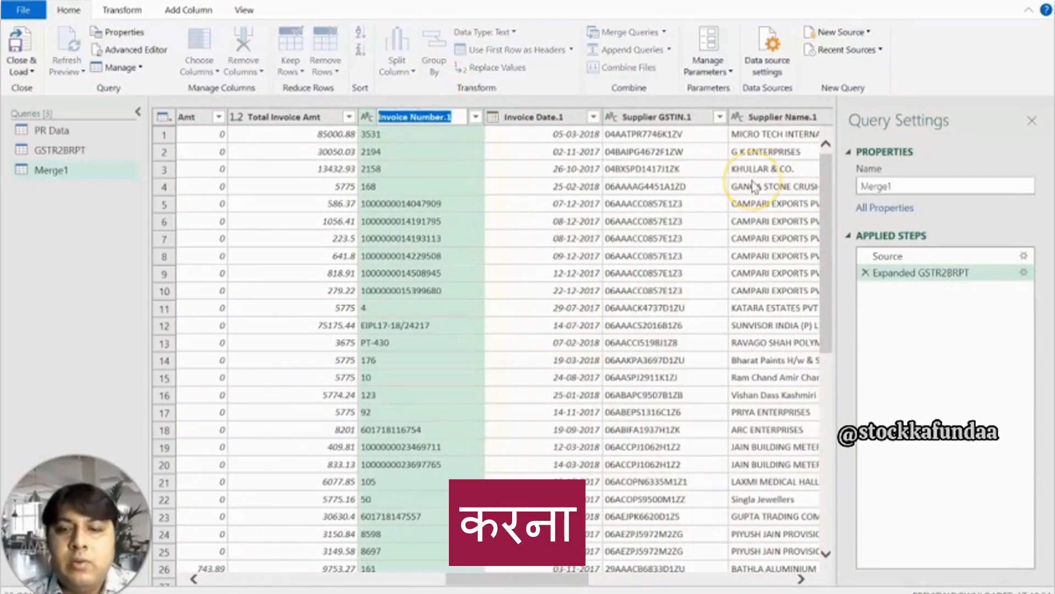
key("End")
key("BackSpace")
key("BackSpace")
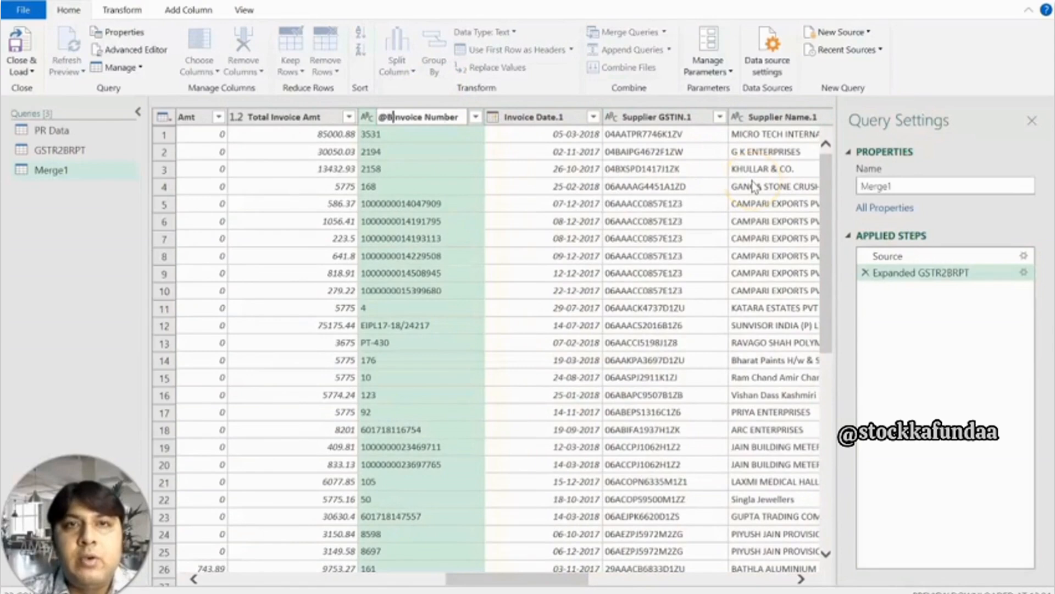
type("2B-")
key("Return")
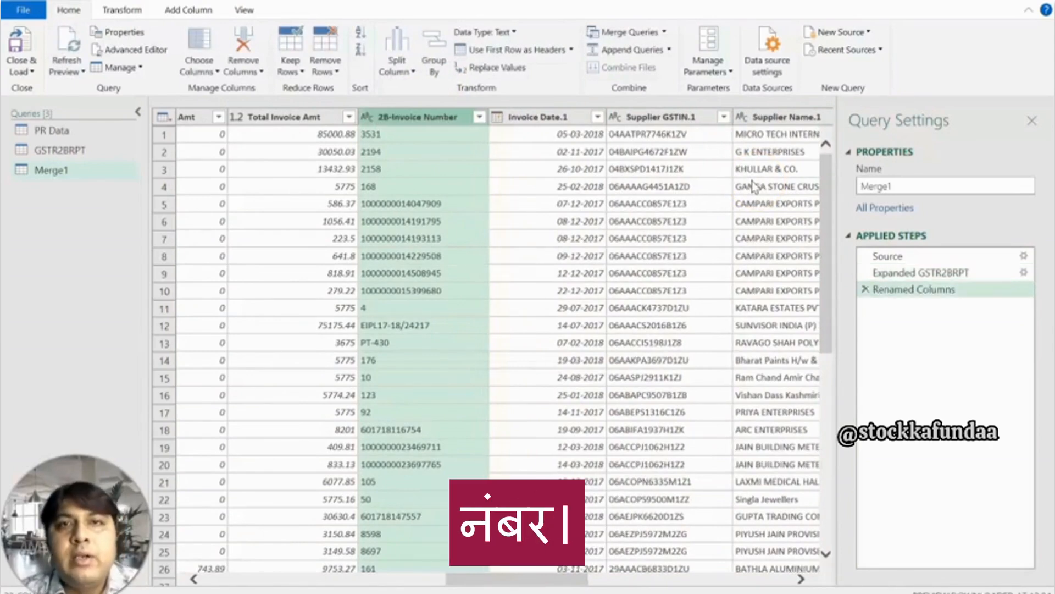
Rename the Invoice Date.1 and Supplier GSTIN.1 columns as 2B-Invoice Date and 2B-Supplier GSTIN.
double_click(534, 116)
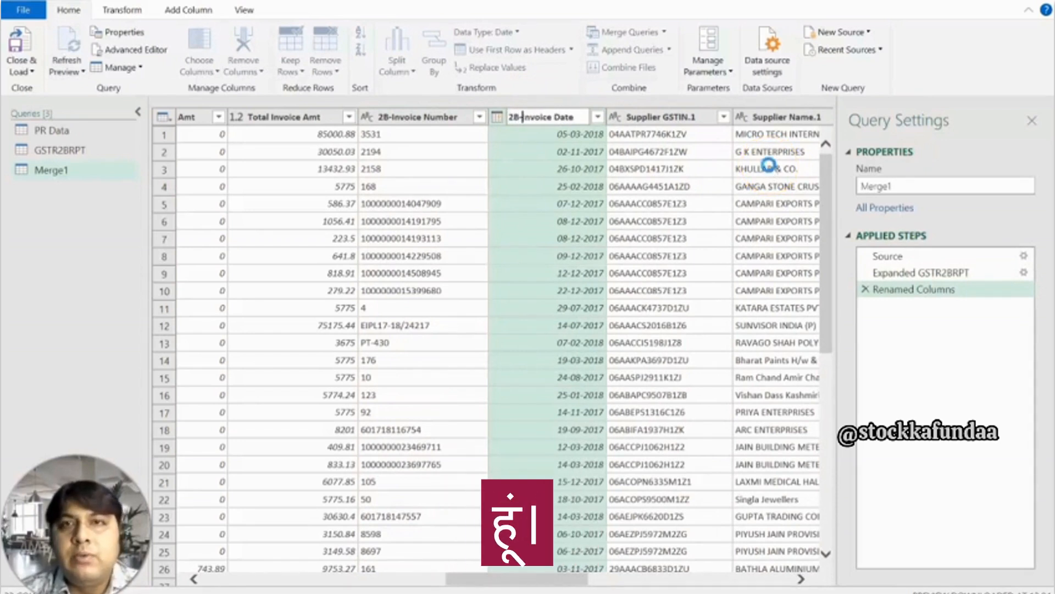
type("2B-")
key("Tab")
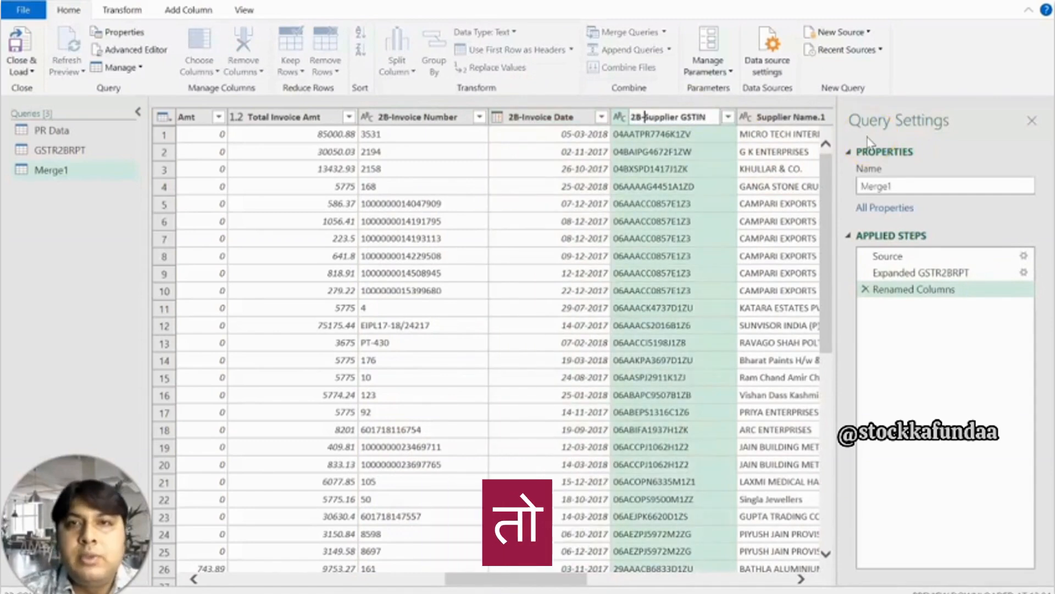
key("Return")
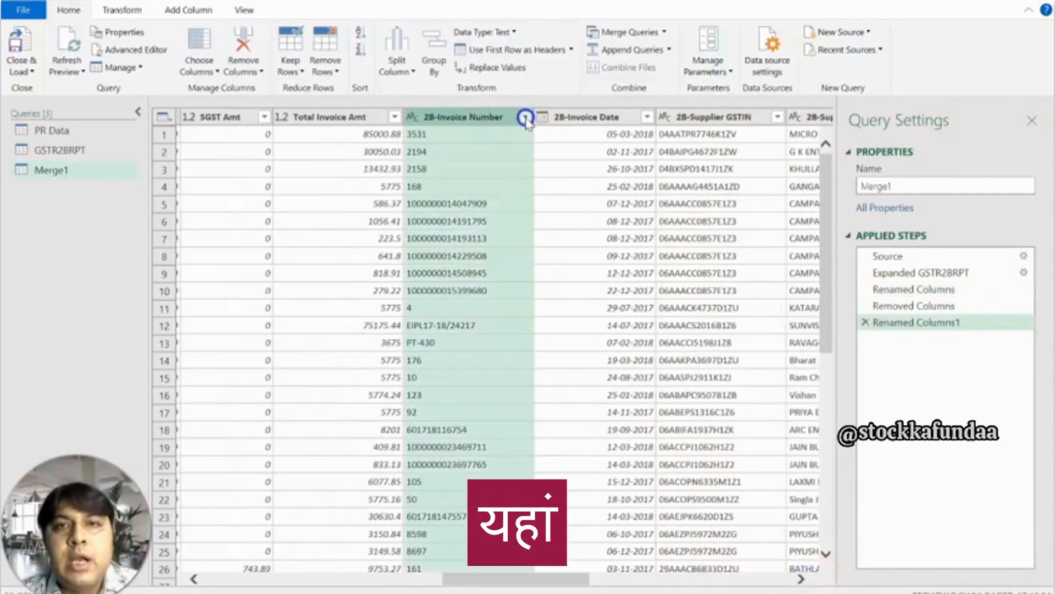
Check the 2B-Invoice Number filter values for nulls and replace null with Not Found in that column.
left_click(526, 117)
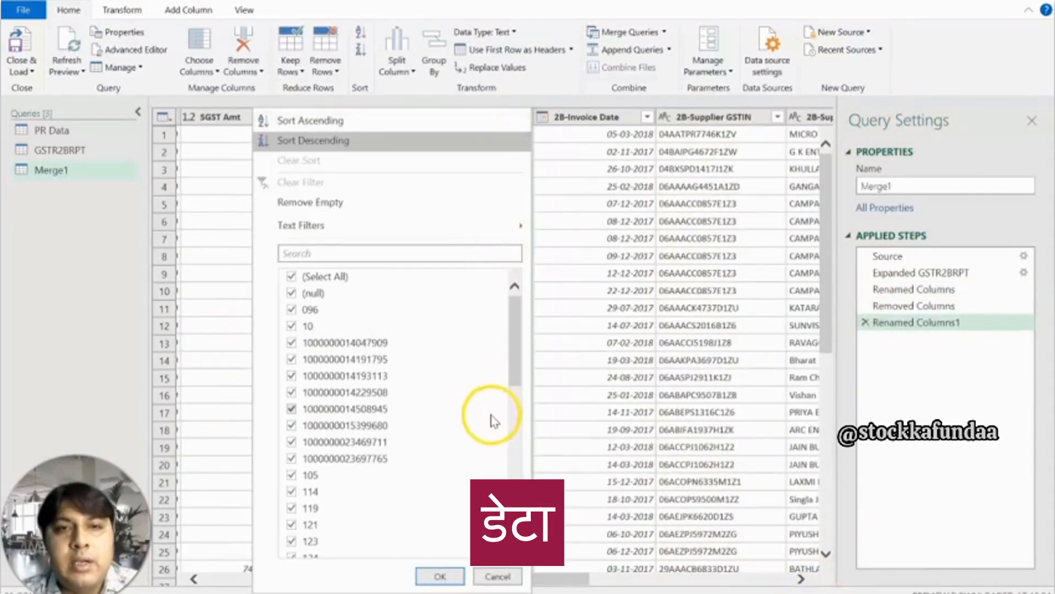
scroll(490, 419, "down", 3)
scroll(490, 419, "up", 3)
left_click(572, 154)
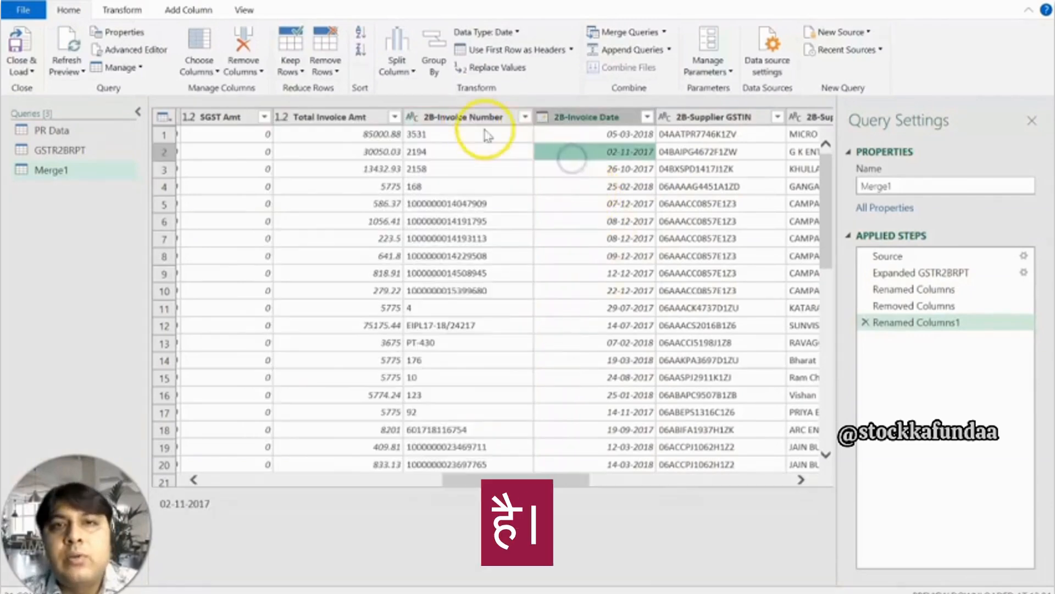
right_click(471, 117)
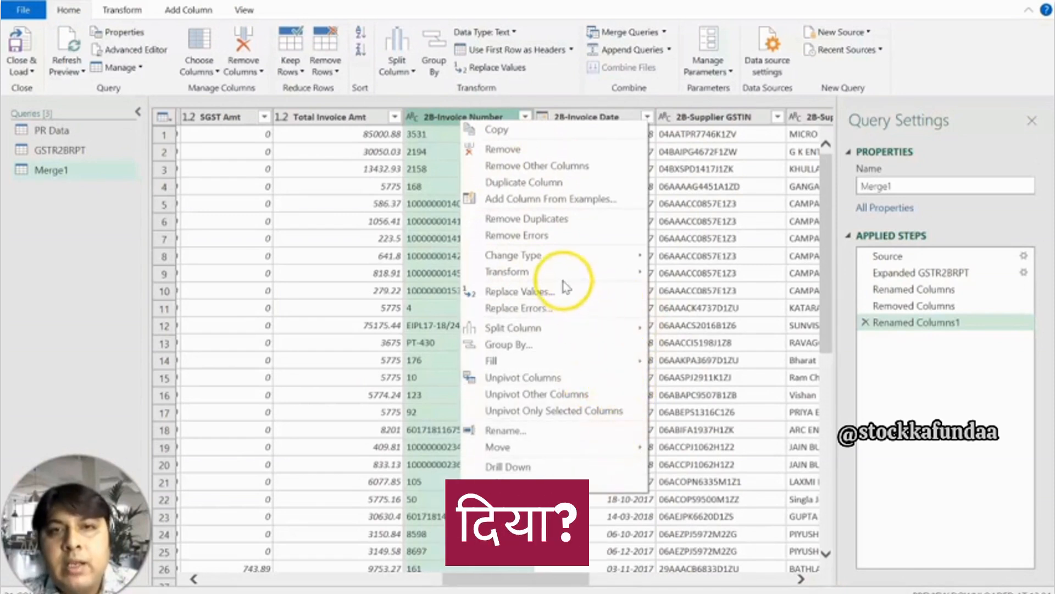
left_click(503, 292)
type("null")
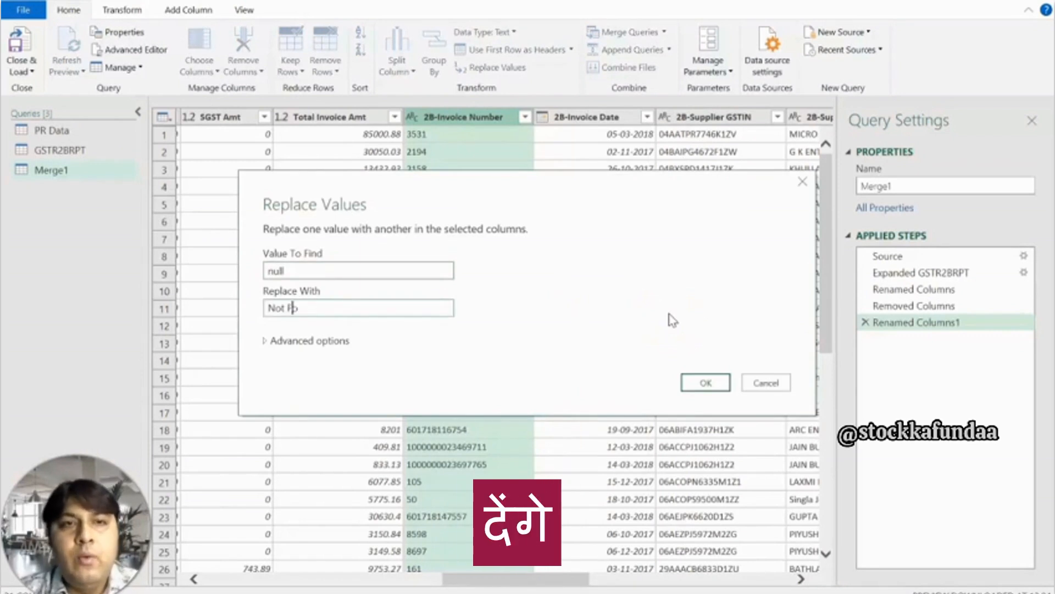
left_click(706, 383)
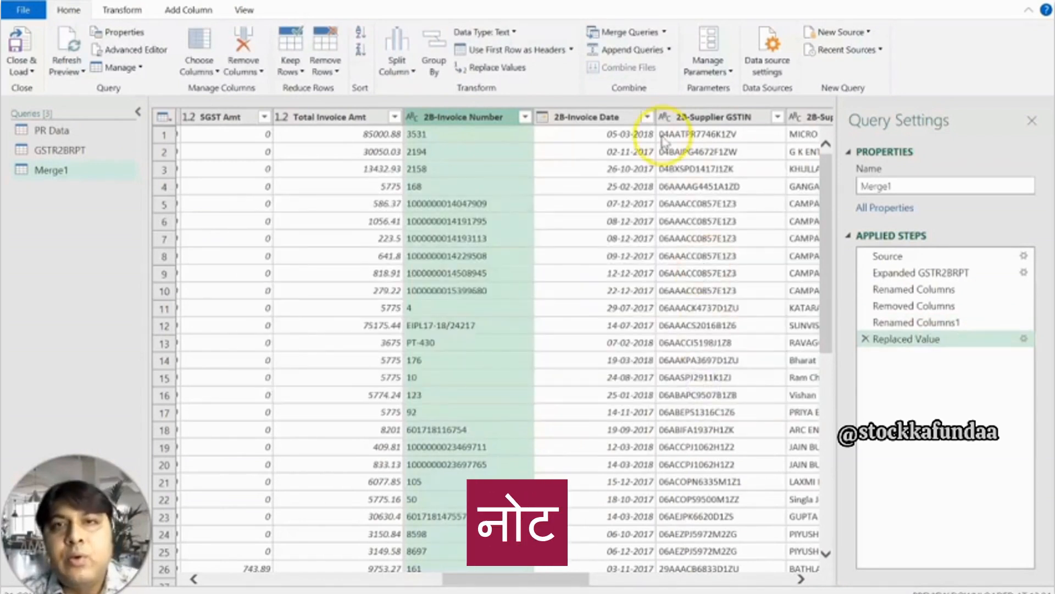
Replace null with a placeholder date in 1900 in the 2B-Invoice Date column.
left_click(616, 117)
left_click(647, 117)
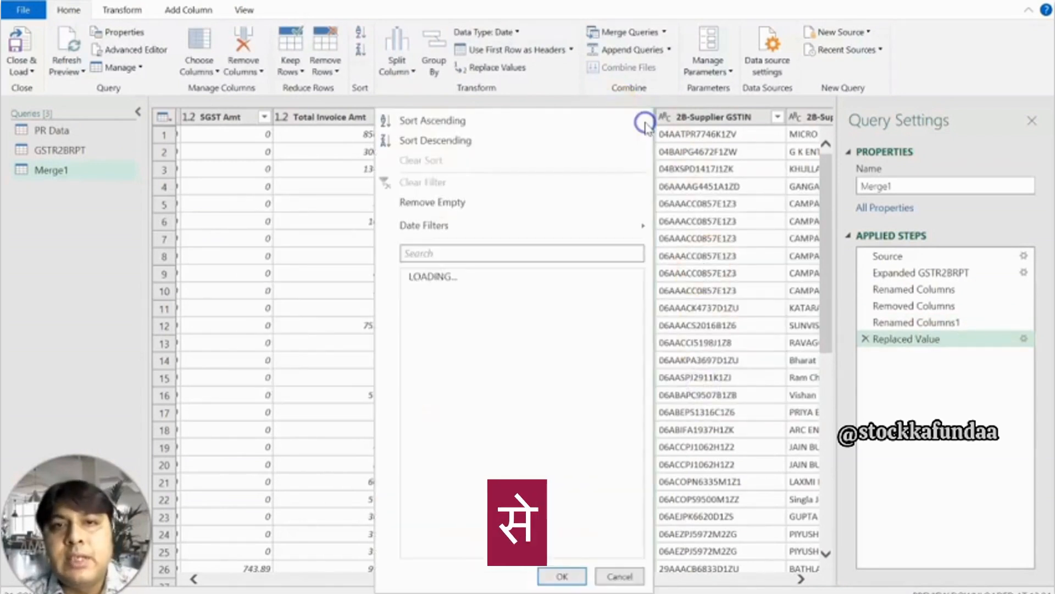
left_click(716, 117)
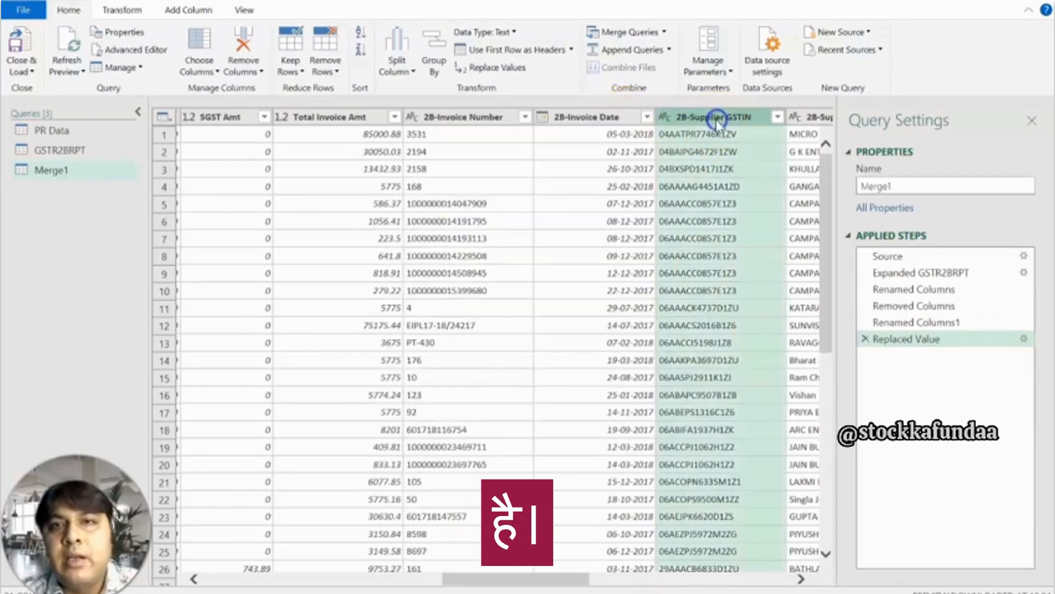
left_click(608, 119)
right_click(610, 120)
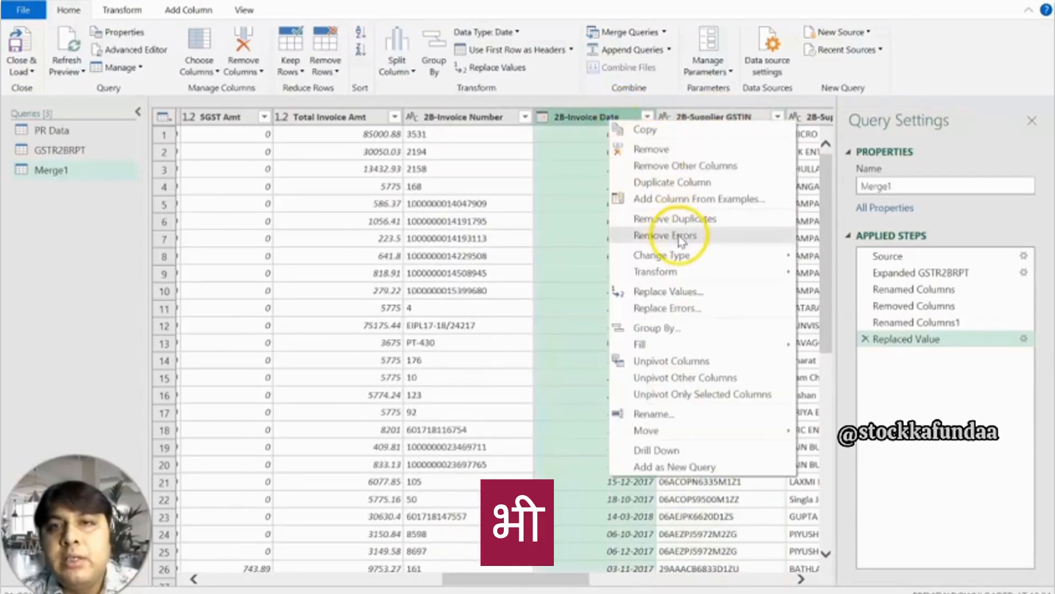
left_click(687, 294)
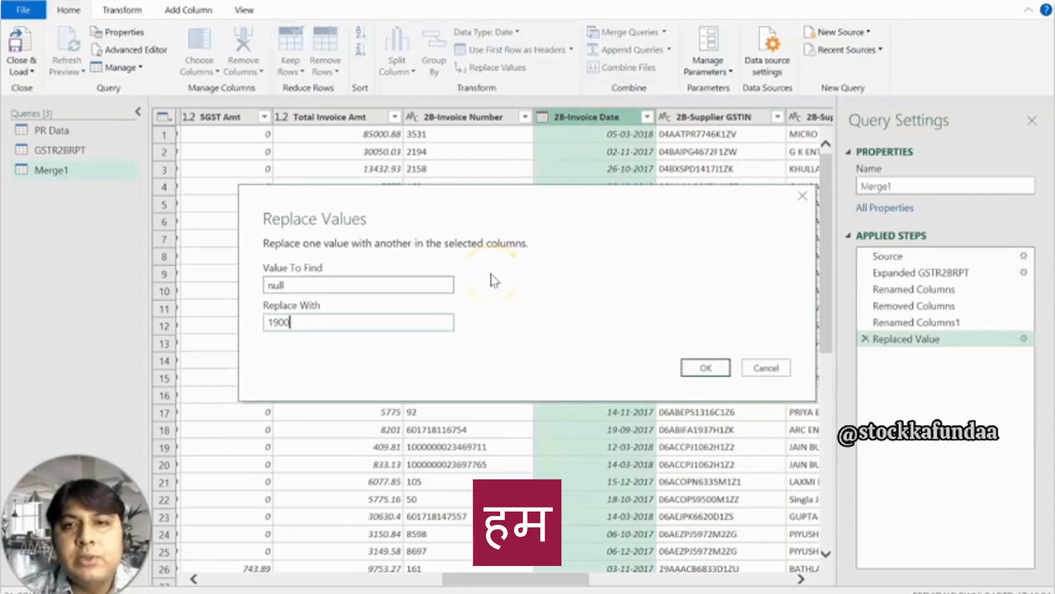
left_click(699, 367)
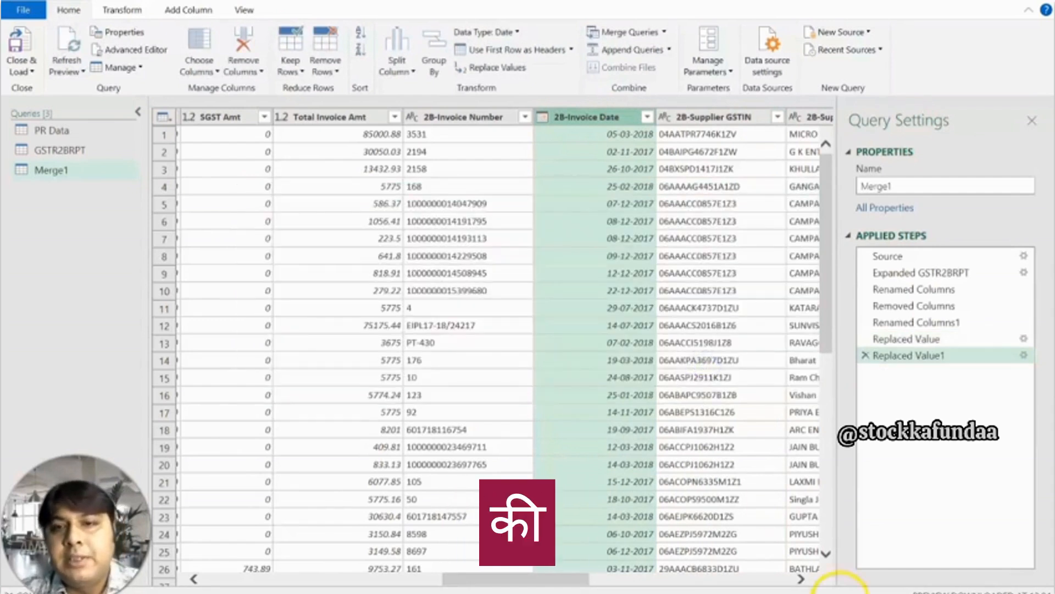
Check the 2B-Supplier GSTIN filter values and replace null in the 2B-Supplier GSTIN and 2B-Supplier Name columns together.
left_click(801, 578)
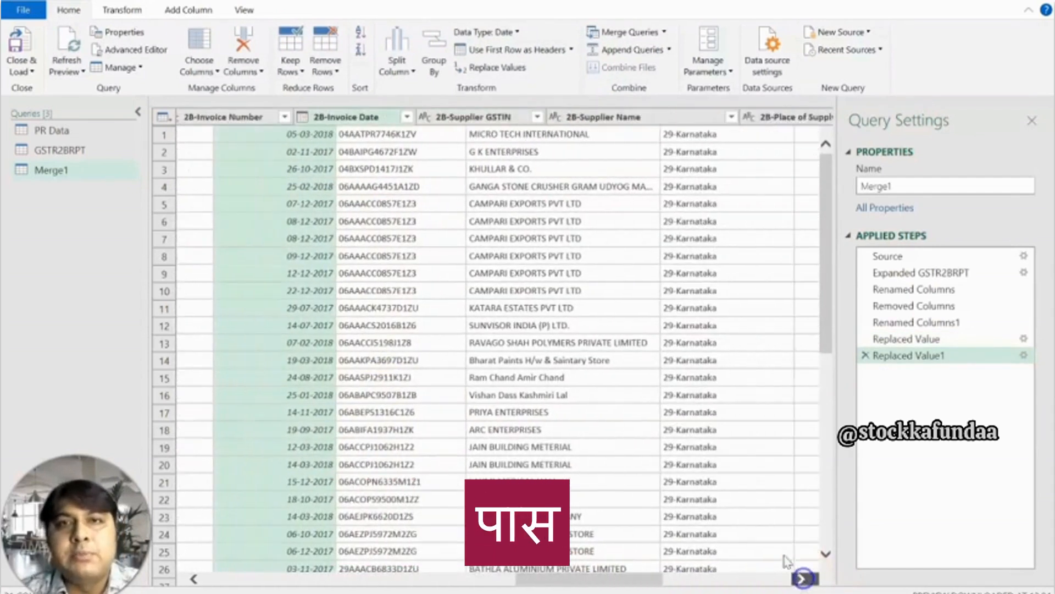
left_click(400, 118)
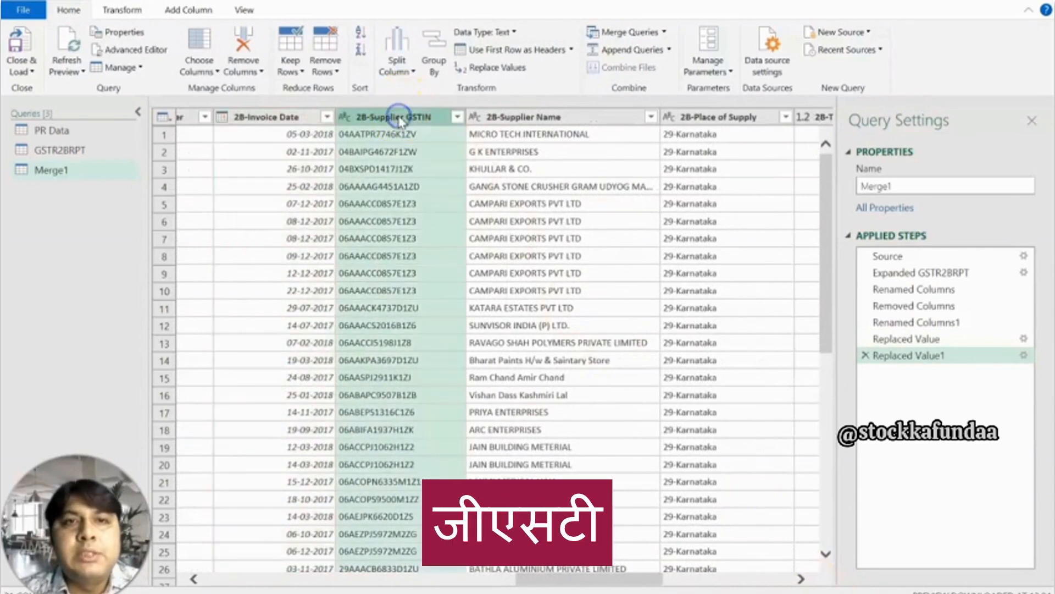
left_click(457, 116)
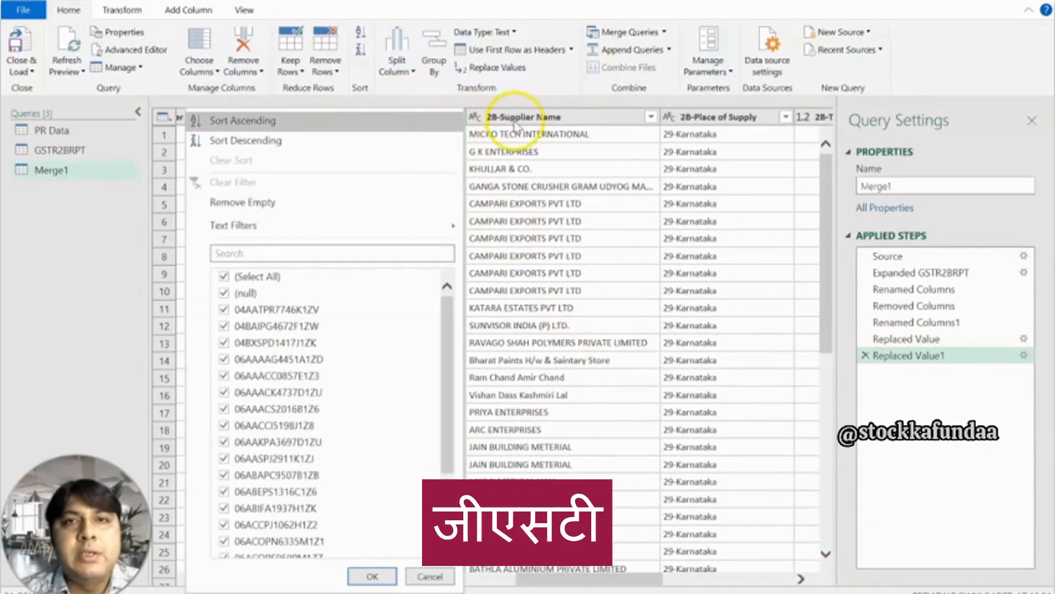
left_click(544, 117)
left_click(434, 118)
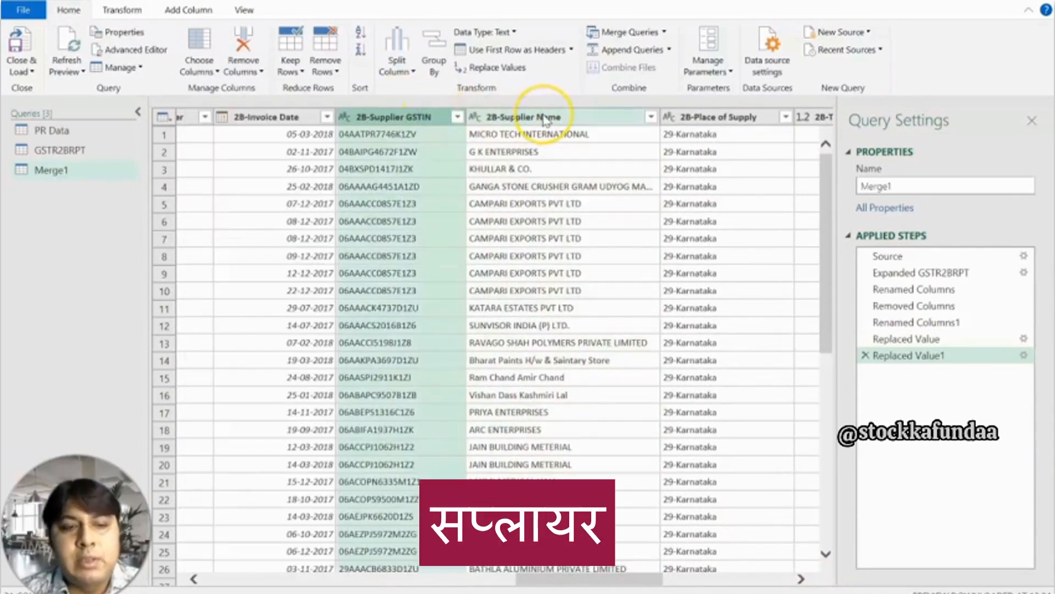
left_click(545, 117, "ctrl")
right_click(544, 117)
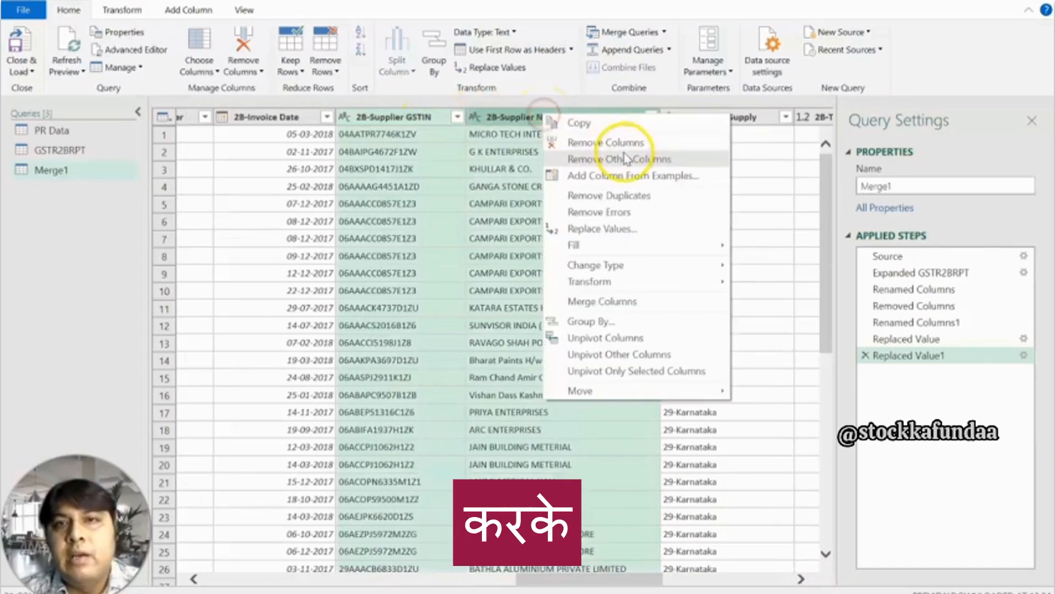
left_click(632, 228)
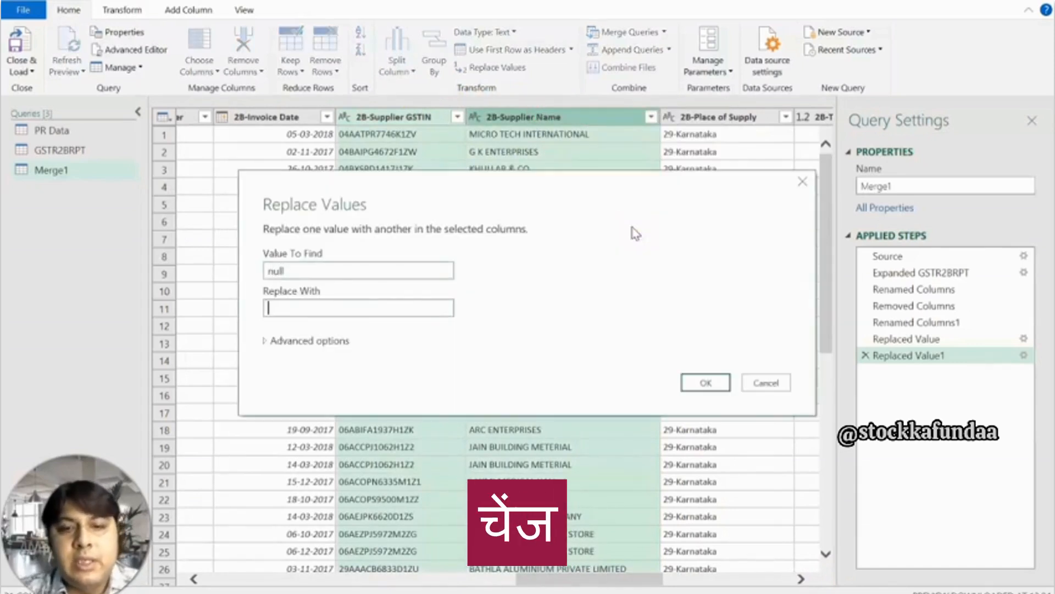
left_click(705, 383)
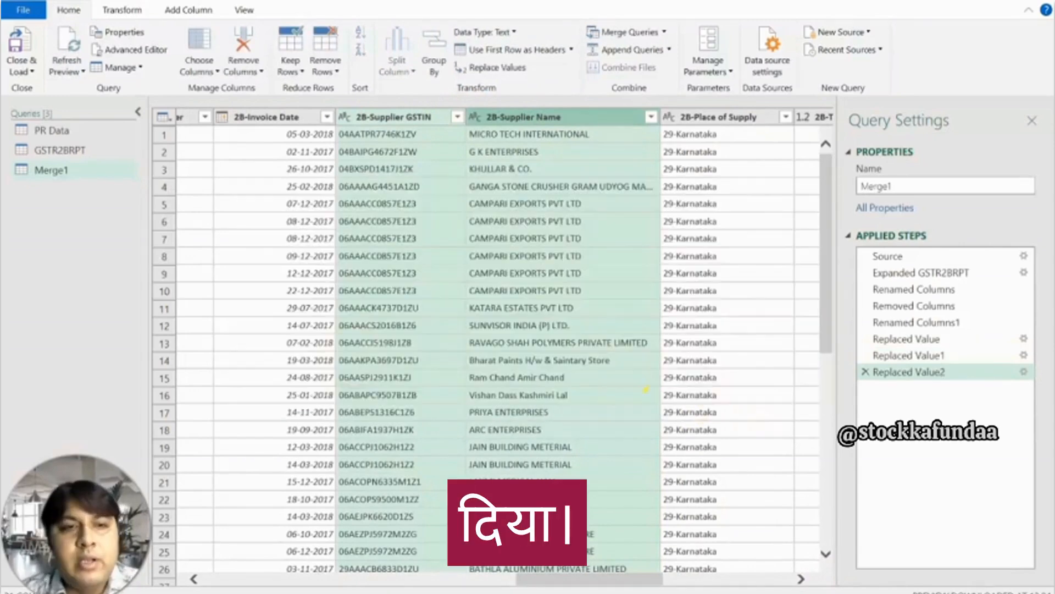
Check the 2B-Place of Supply filter values and replace null with NA in that column.
left_click(802, 579)
left_click(547, 117)
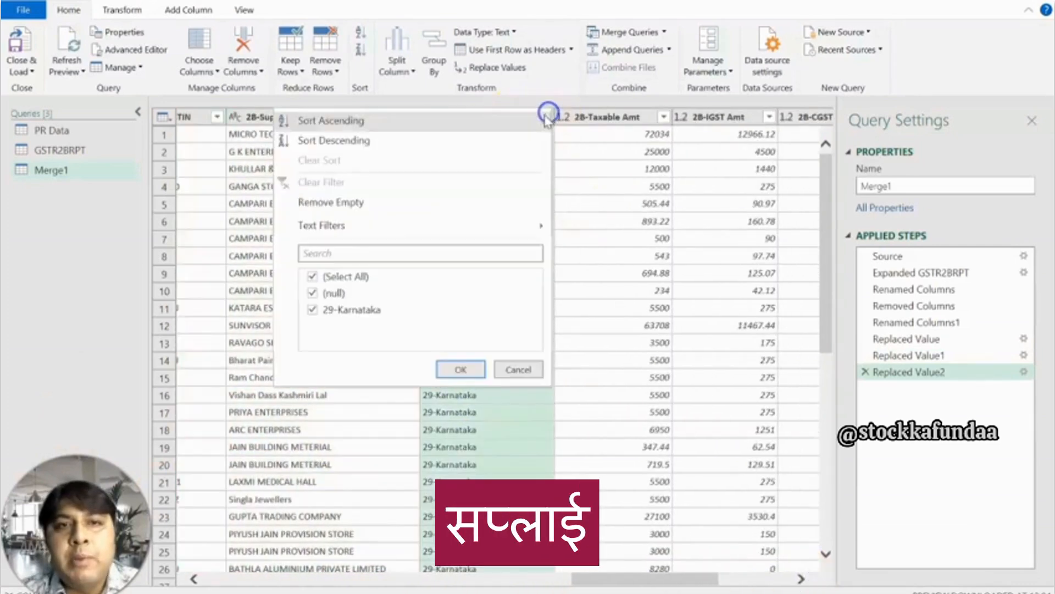
left_click(518, 370)
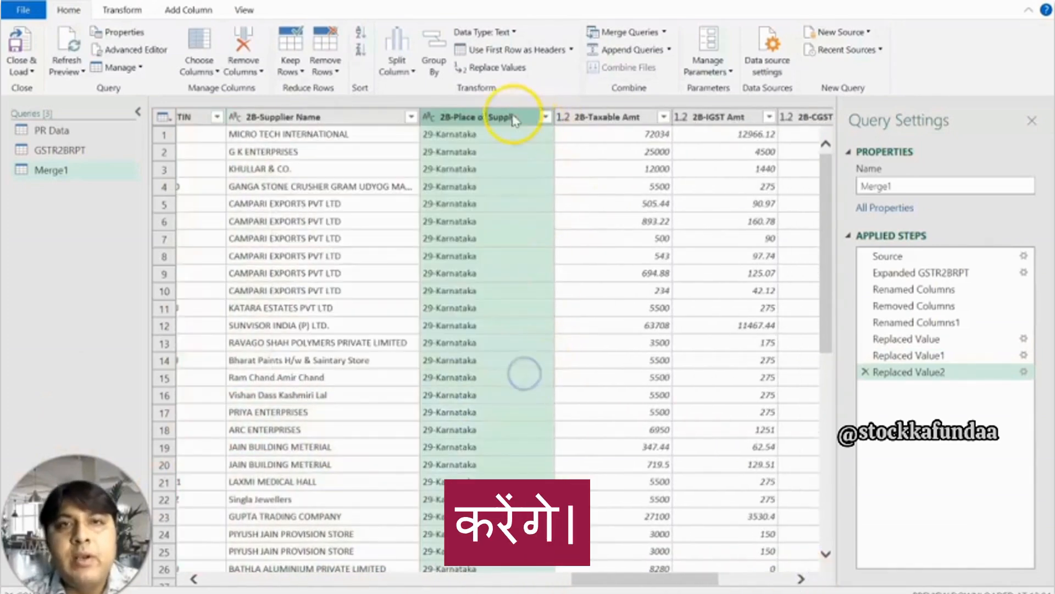
right_click(502, 115)
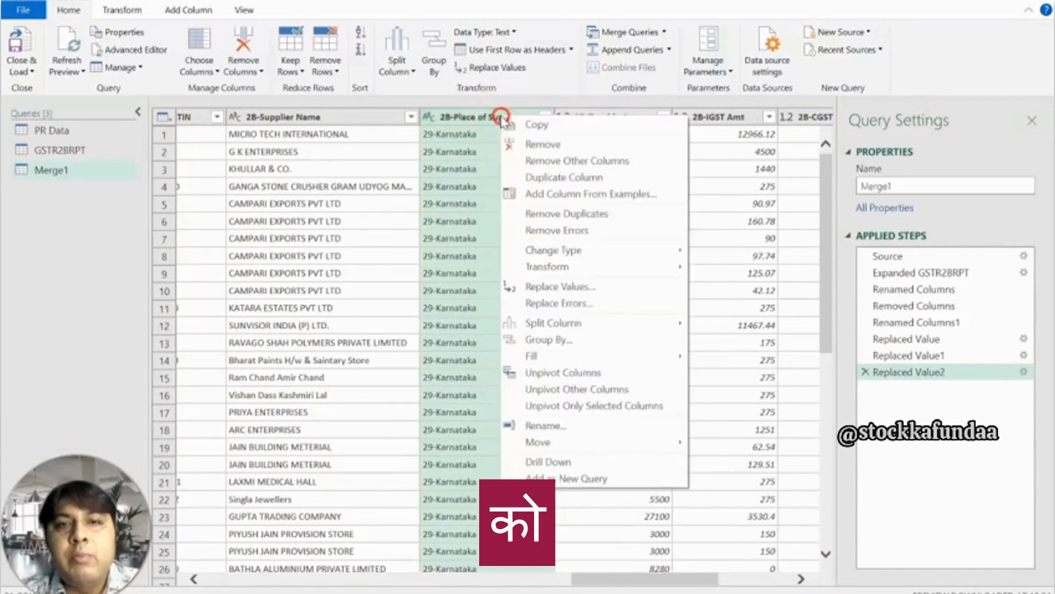
left_click(581, 287)
type("null")
key("Tab")
type("N")
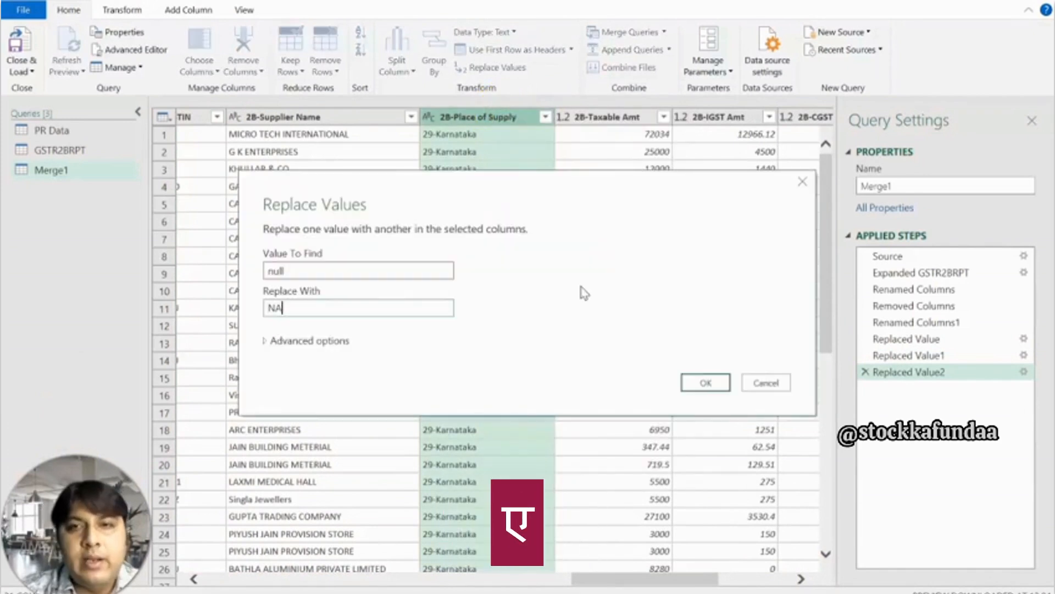
type("A")
left_click(706, 382)
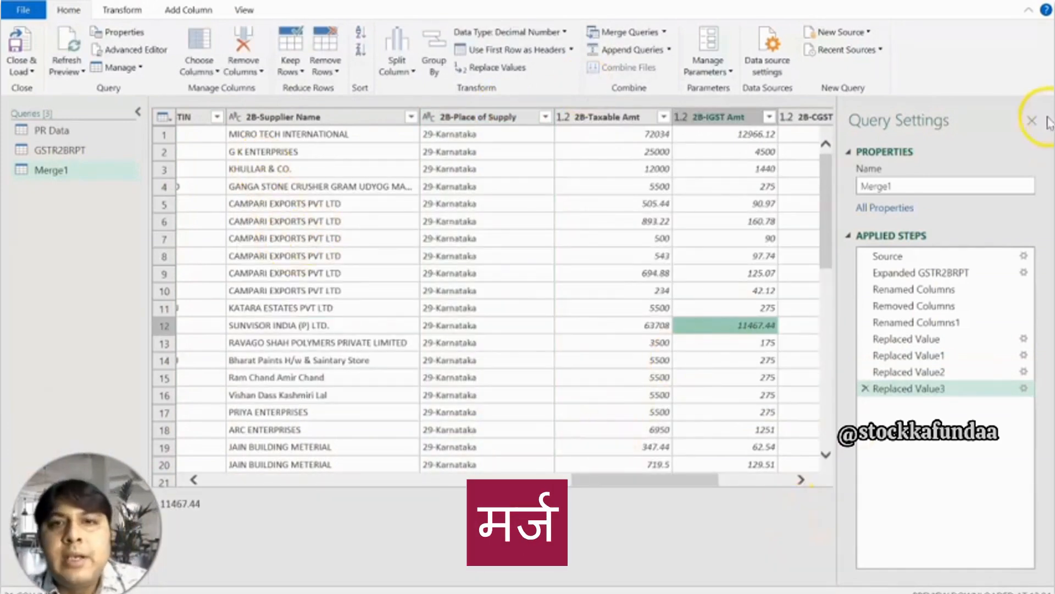
Rename the Merge1 query as Matchedwith2B.
left_click(897, 187)
key("BackSpace")
key("BackSpace")
key("BackSpace")
key("BackSpace")
key("BackSpace")
key("BackSpace")
type("Matchedwith2B")
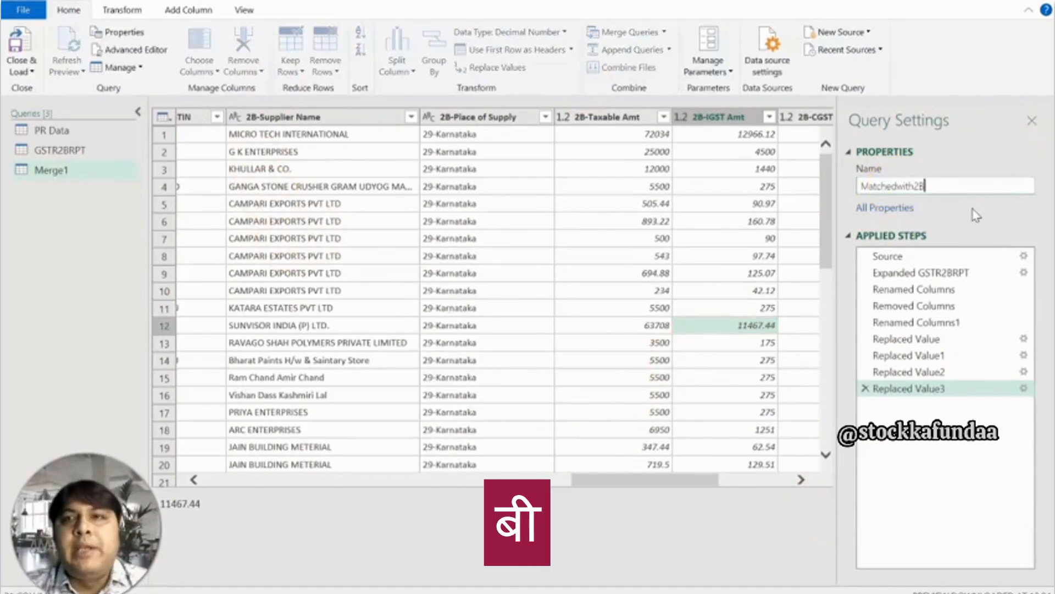
key("Return")
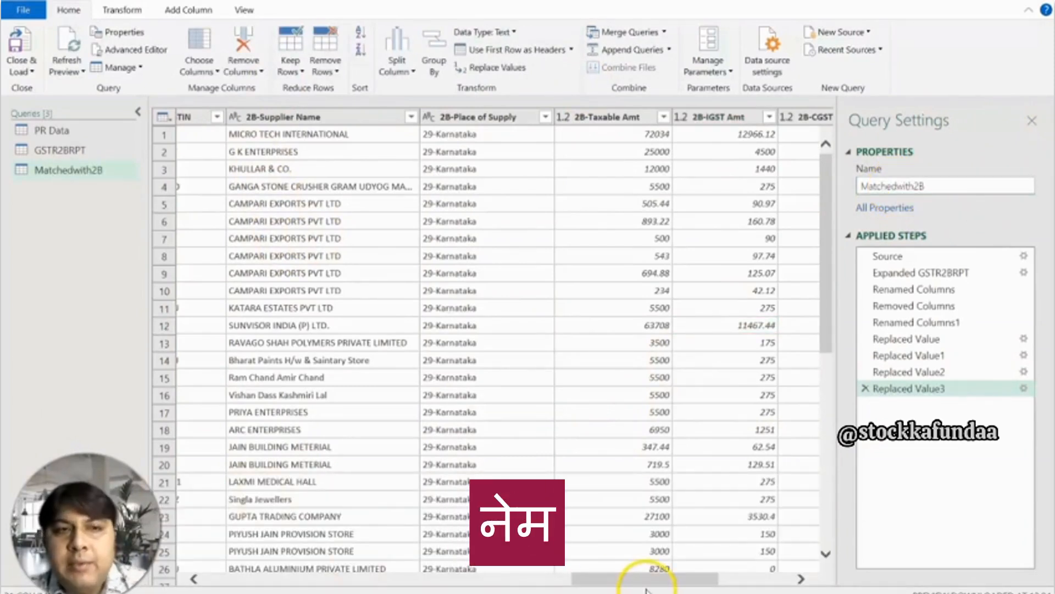
Check the 2B amount columns for nulls and replace null with 0 in 2B-Taxable, IGST, CGST, SGST and Total Invoice Amt.
left_click_drag(646, 587, 777, 573)
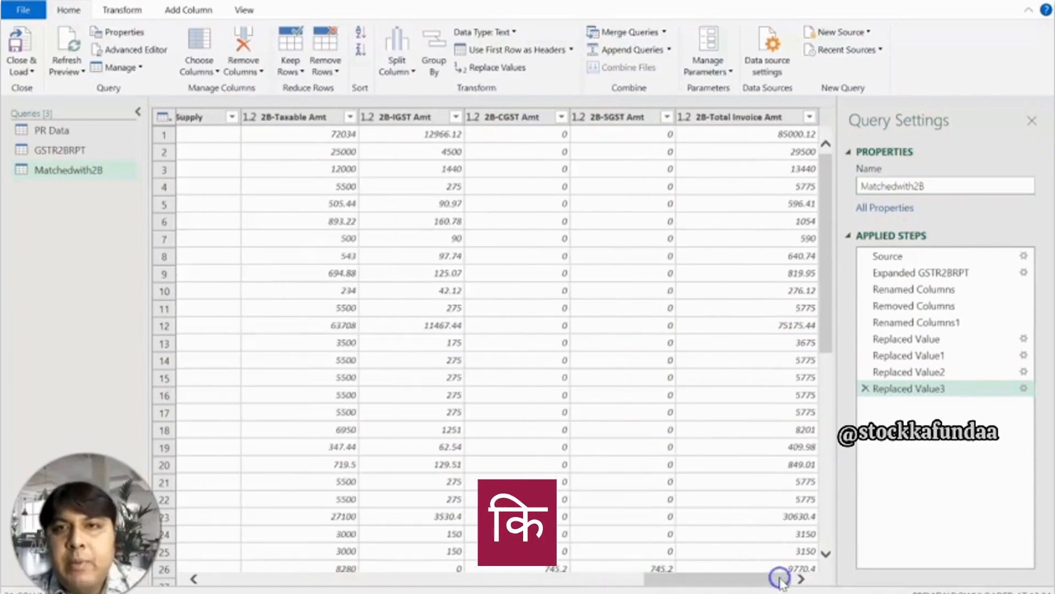
left_click(561, 117)
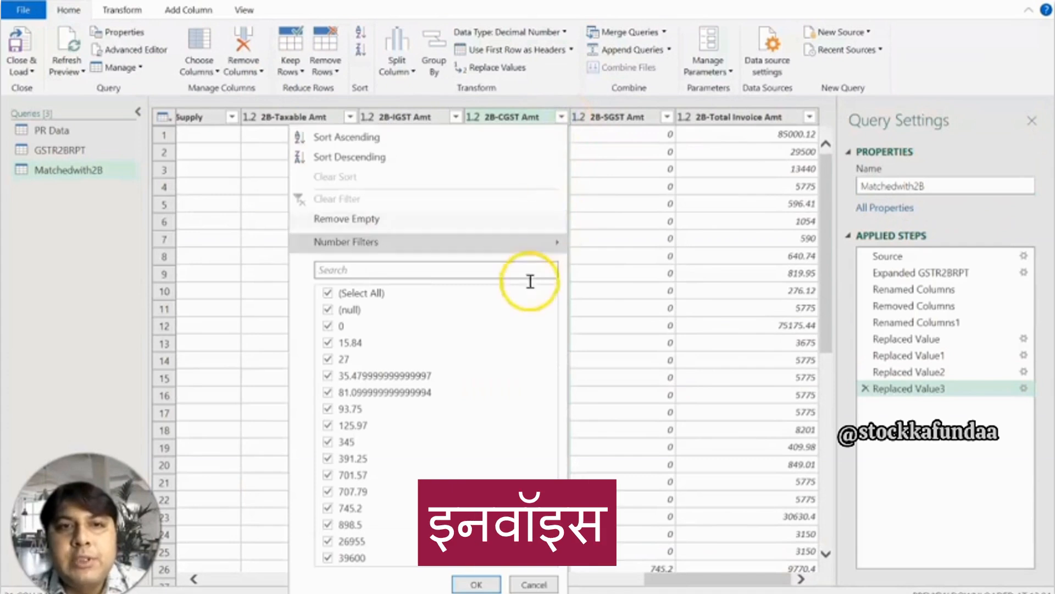
left_click(801, 309)
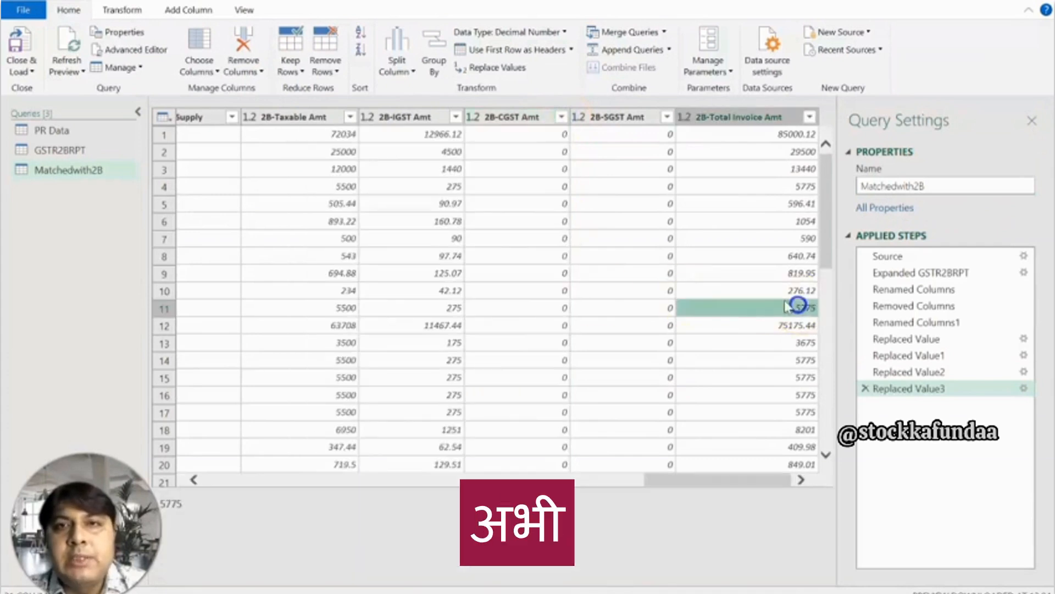
left_click(453, 119)
left_click(671, 308)
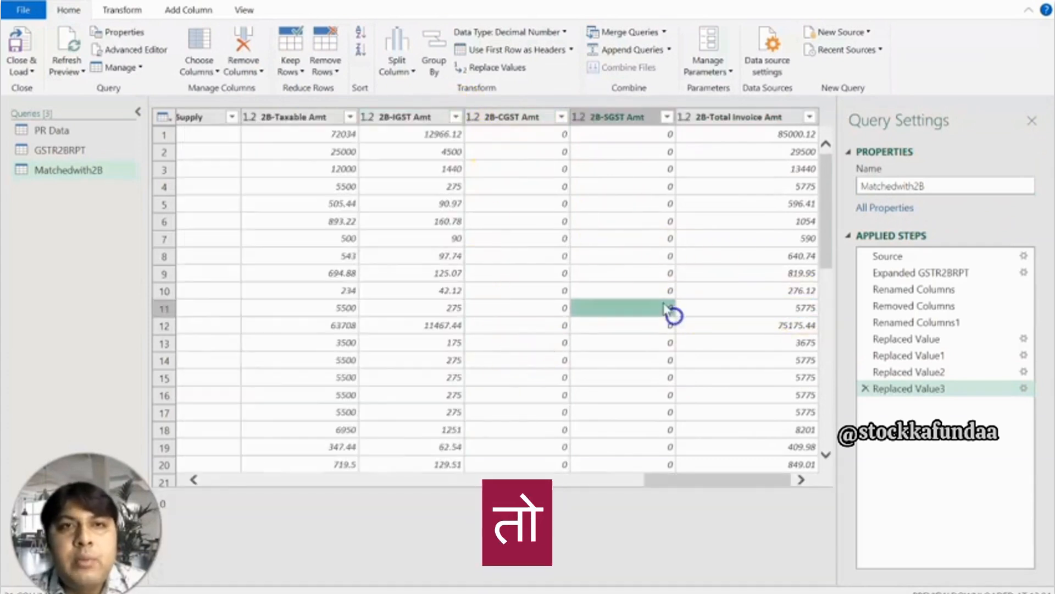
left_click(306, 116)
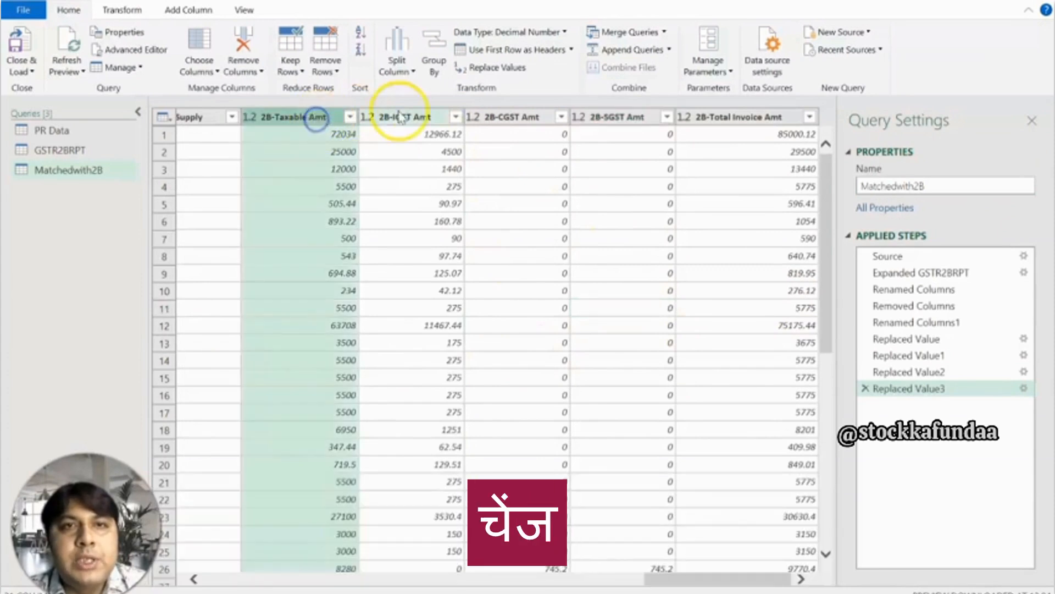
left_click(430, 118, "ctrl")
left_click(514, 117, "ctrl")
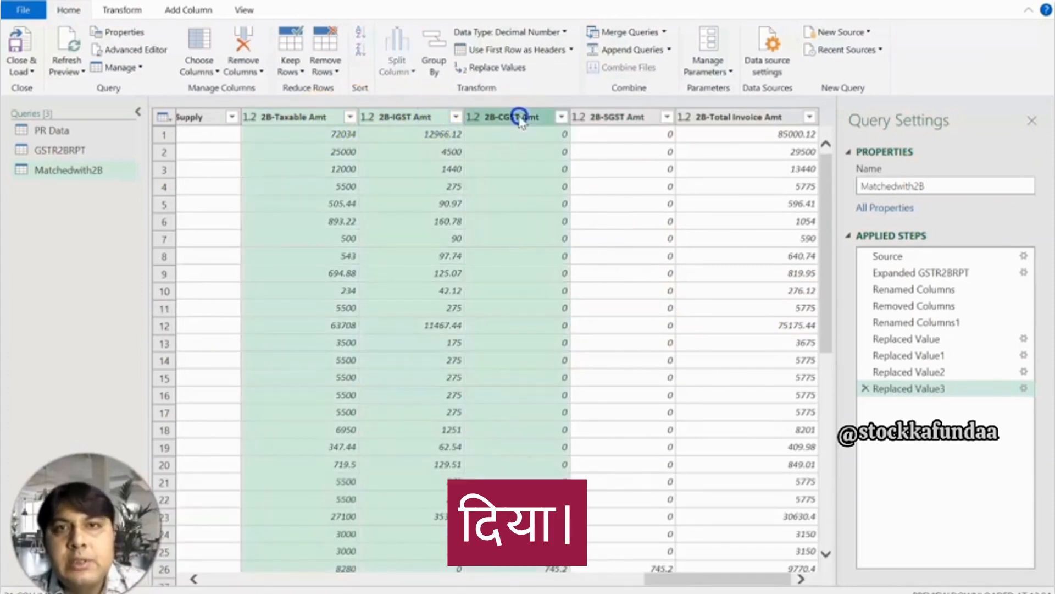
left_click(625, 117, "ctrl")
left_click(712, 116, "ctrl")
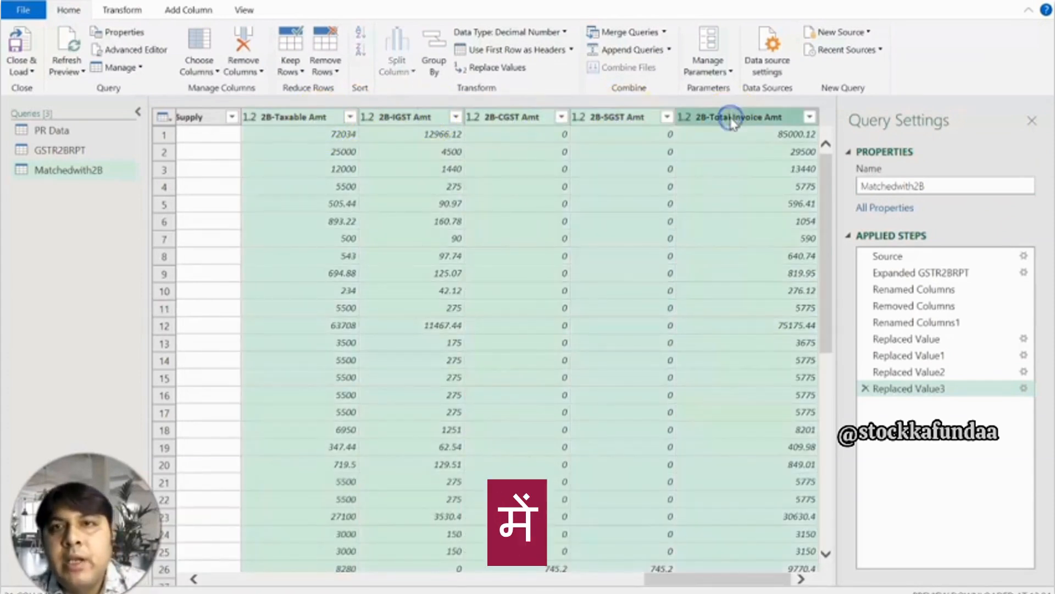
right_click(732, 119)
left_click(813, 232)
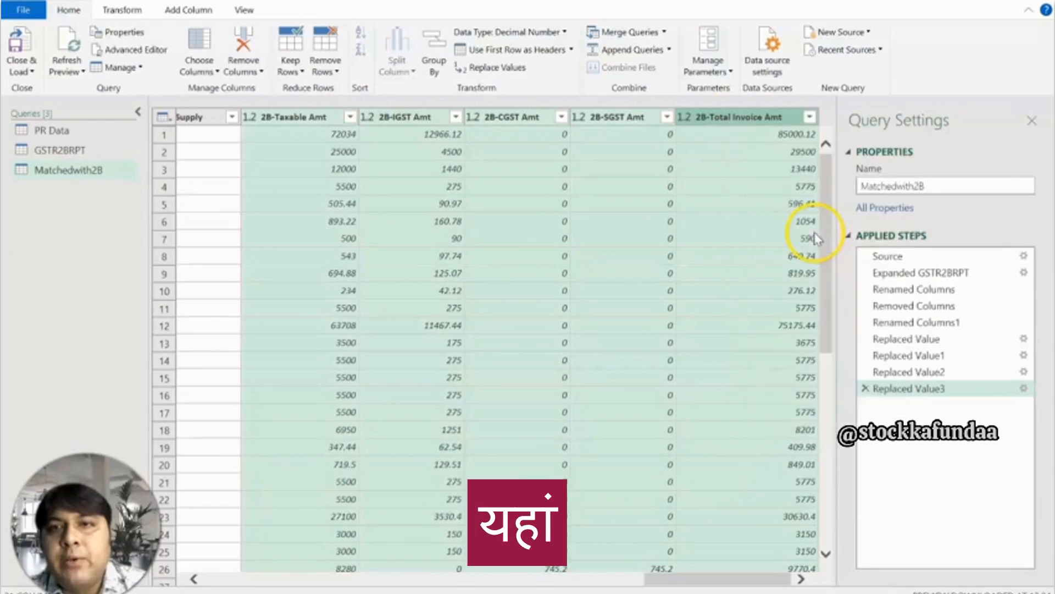
type("null")
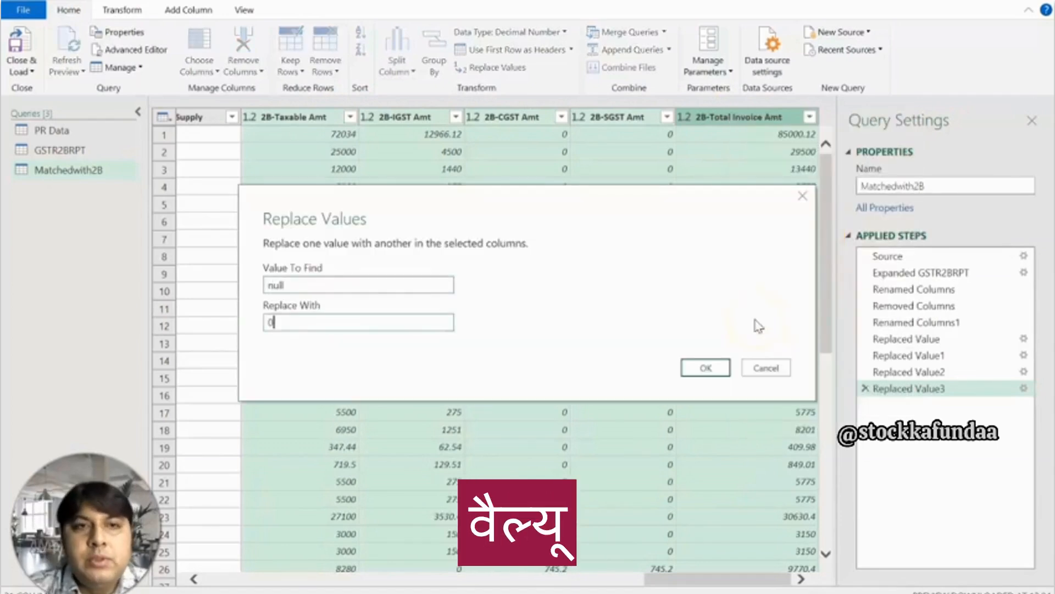
left_click(706, 368)
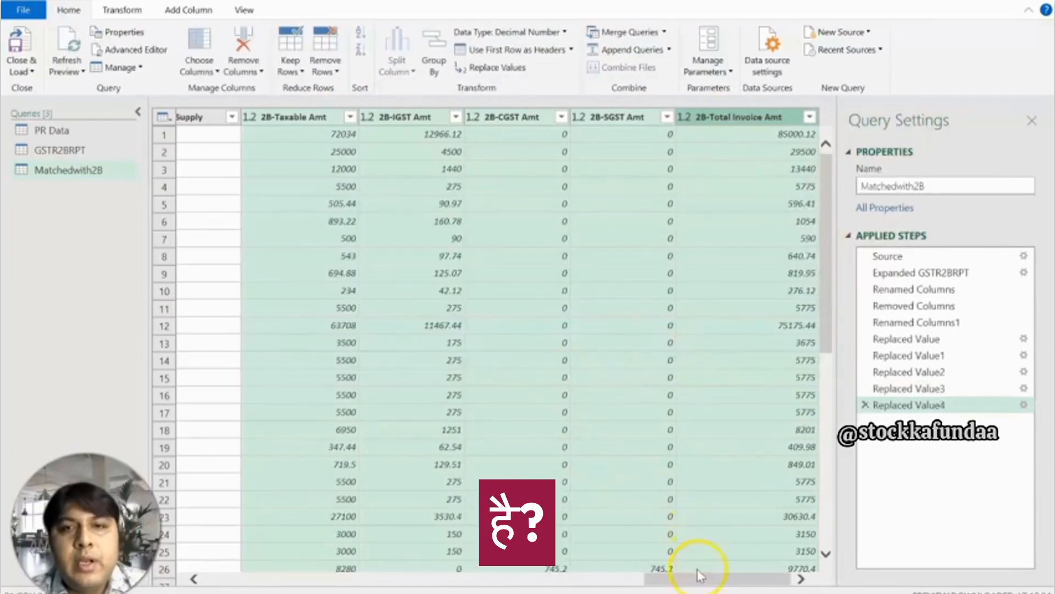
Review the filter values of the 2B-Place of Supply column and return to the first columns of the table.
left_click_drag(695, 587, 632, 586)
left_click(503, 116)
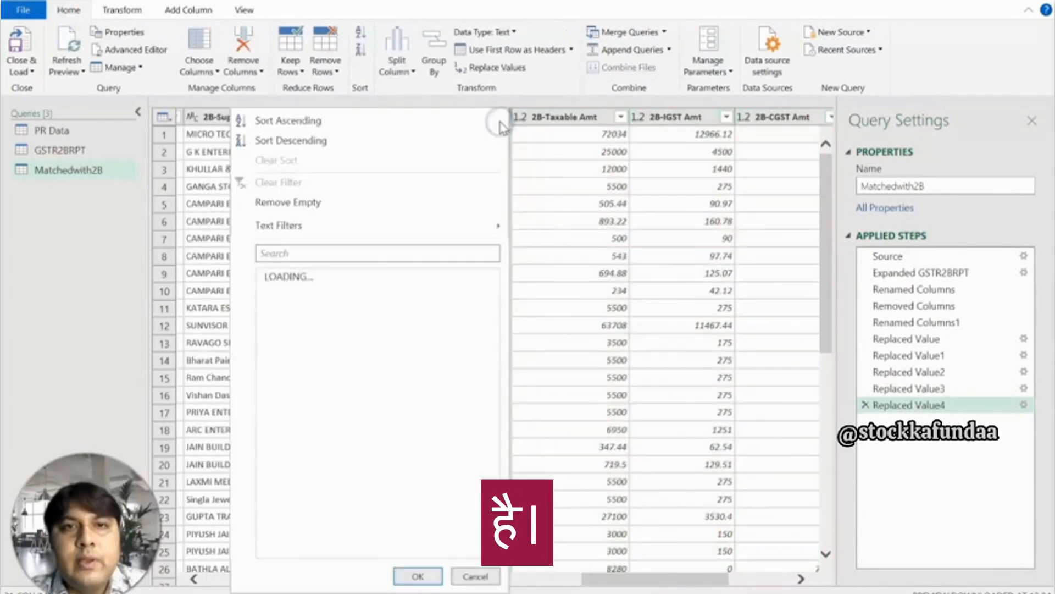
left_click(474, 370)
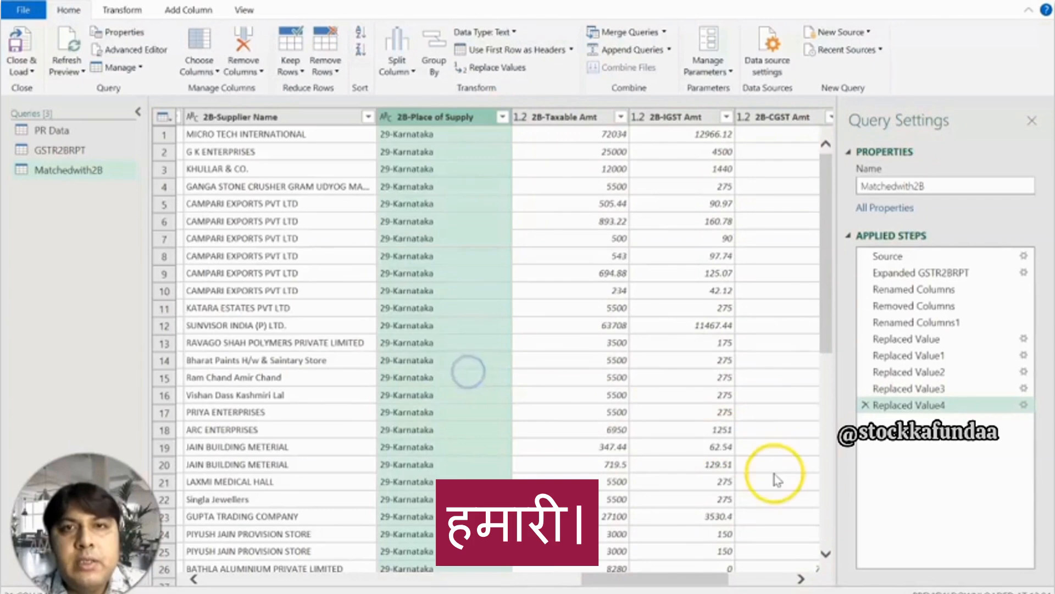
left_click_drag(663, 580, 283, 582)
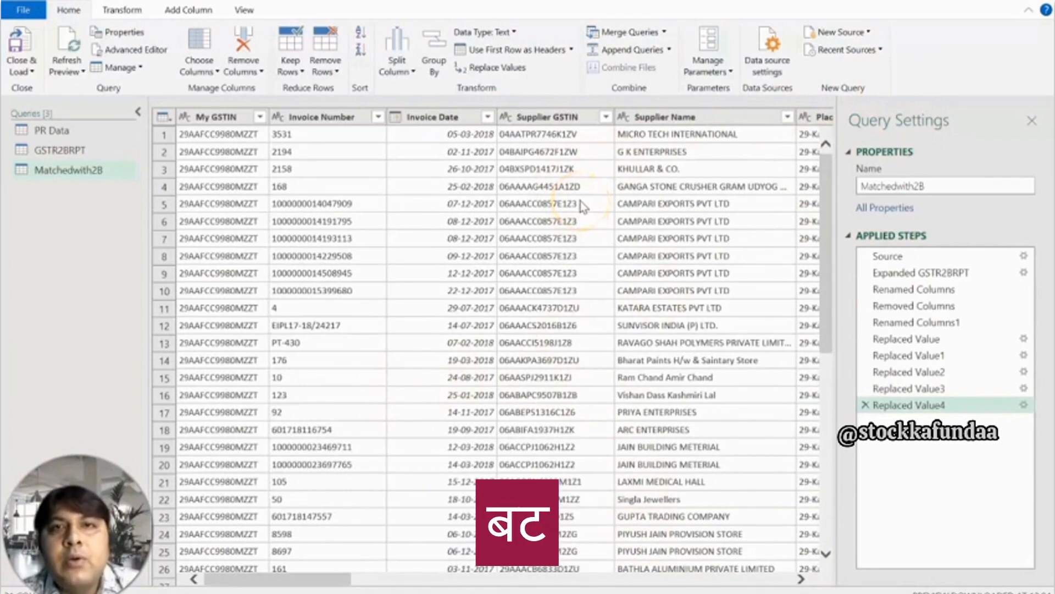
Start merging queries as new, with PR Data as the first table and GSTR2BRPT as the second.
left_click(664, 33)
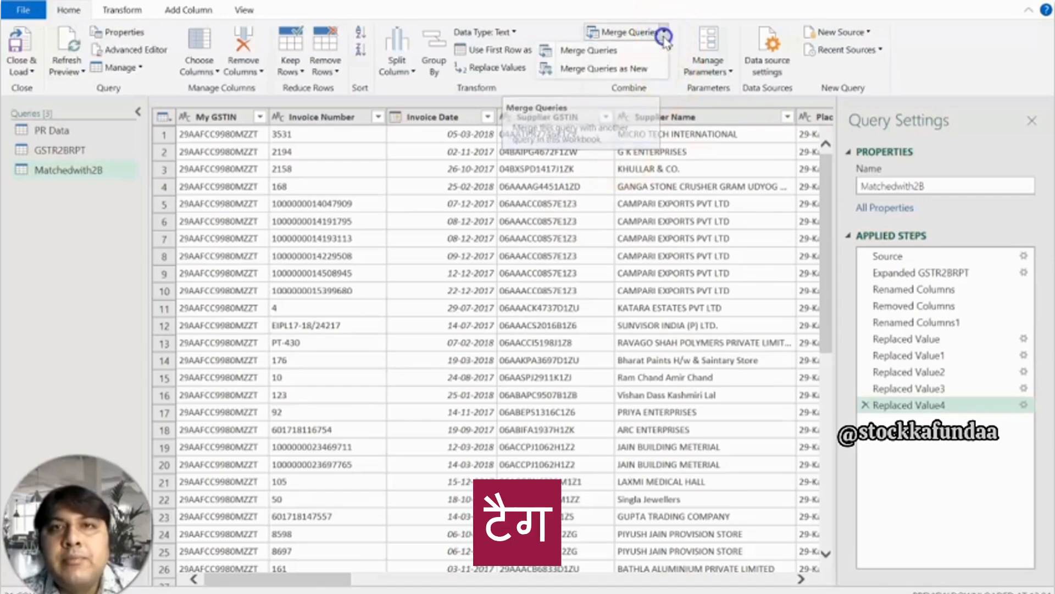
left_click(626, 65)
left_click(389, 136)
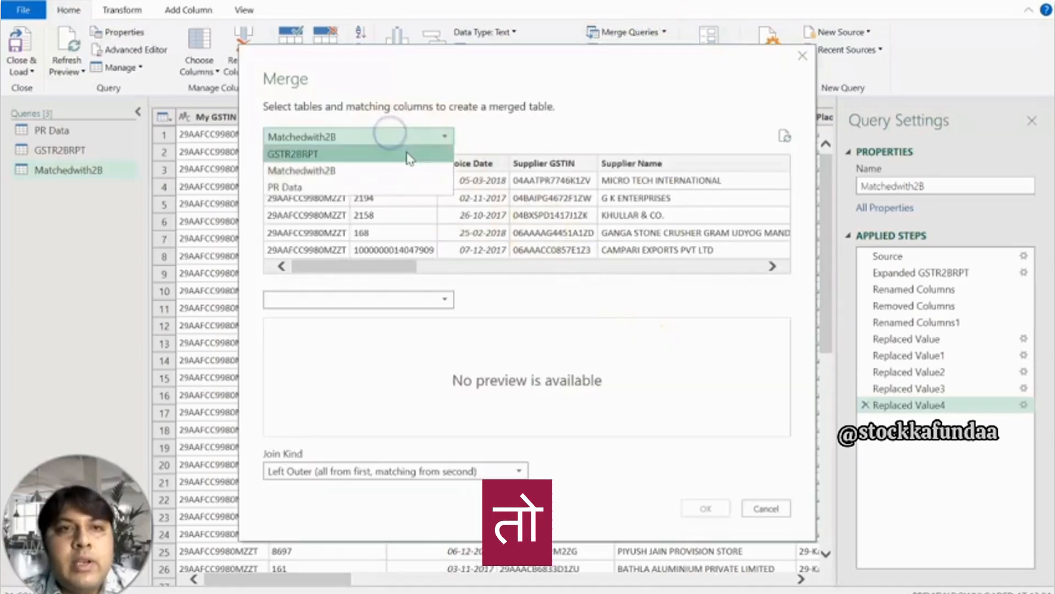
left_click(388, 184)
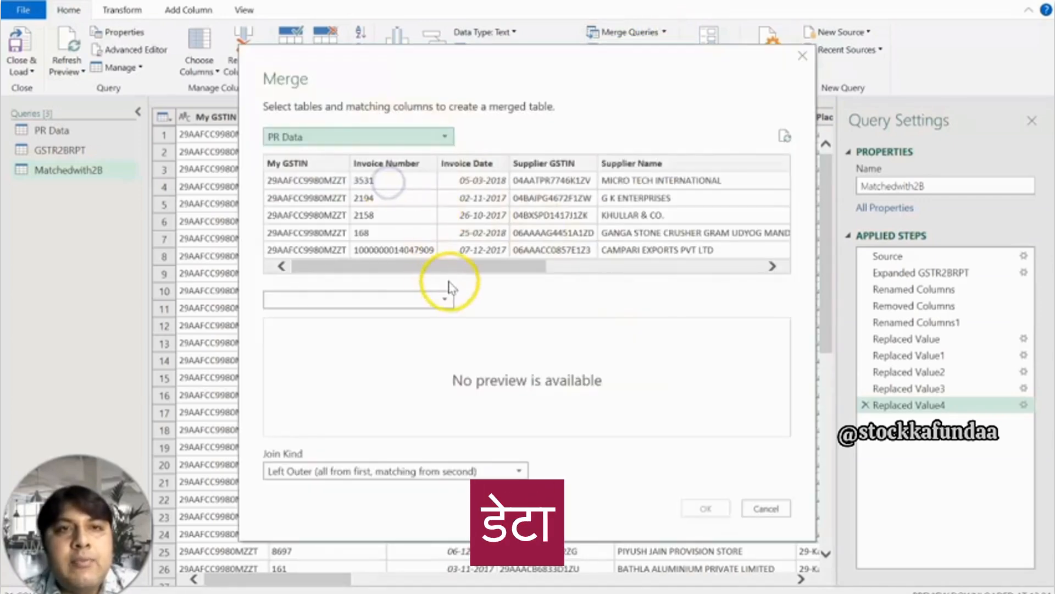
left_click(424, 301)
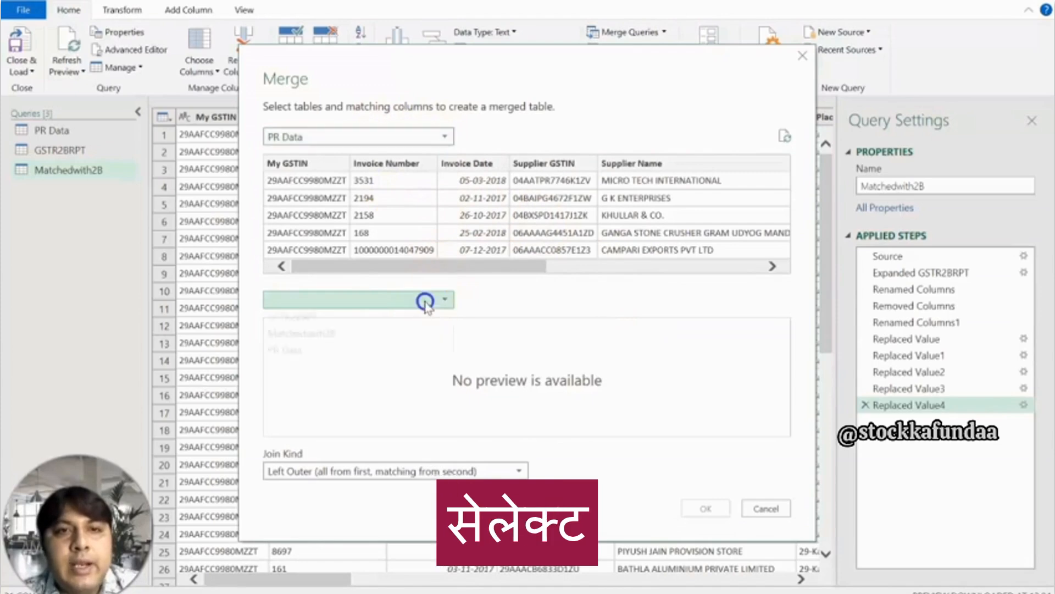
left_click(356, 317)
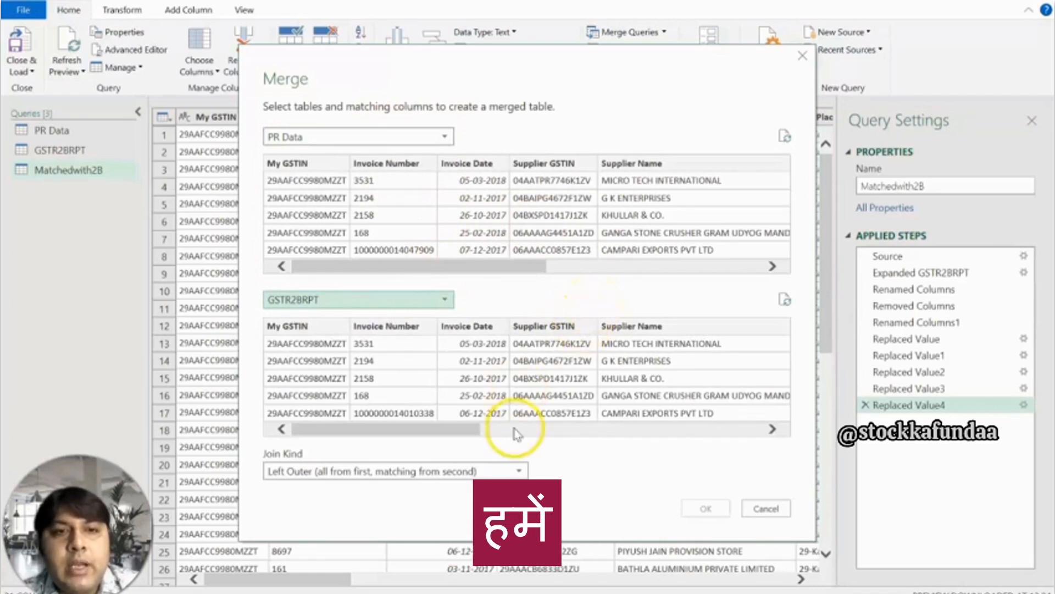
Set the join kind to Right Anti, match both tables on Invoice Number and Supplier GSTIN, and create the merged query.
left_click(517, 471)
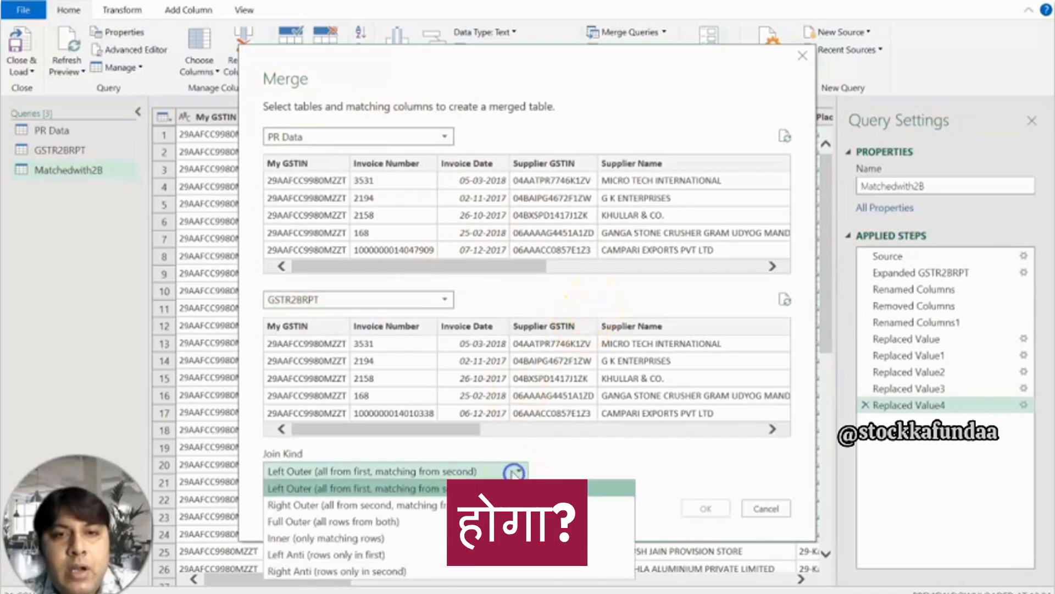
left_click(423, 572)
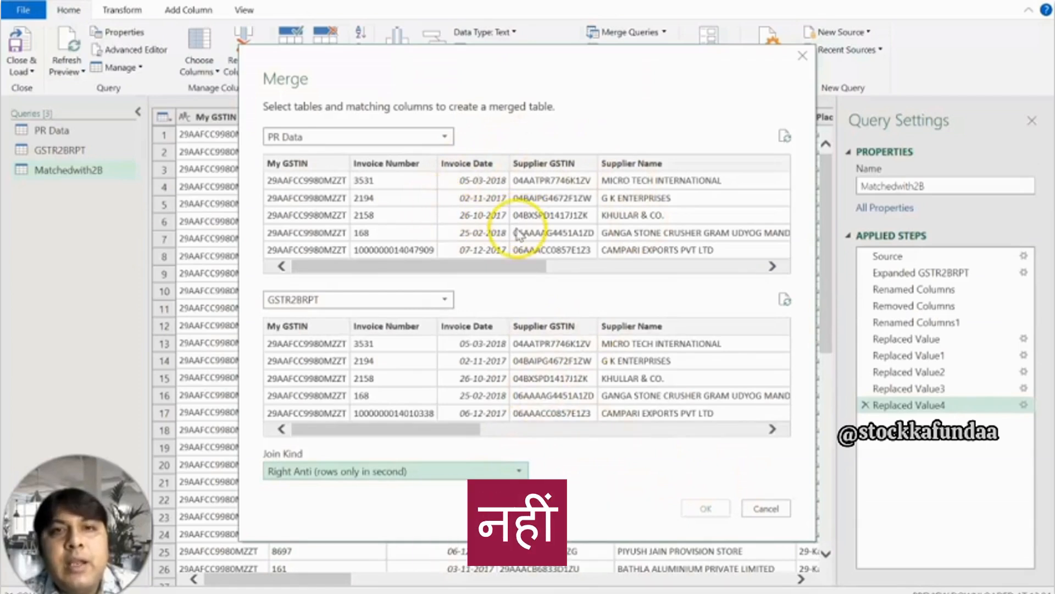
left_click(406, 172)
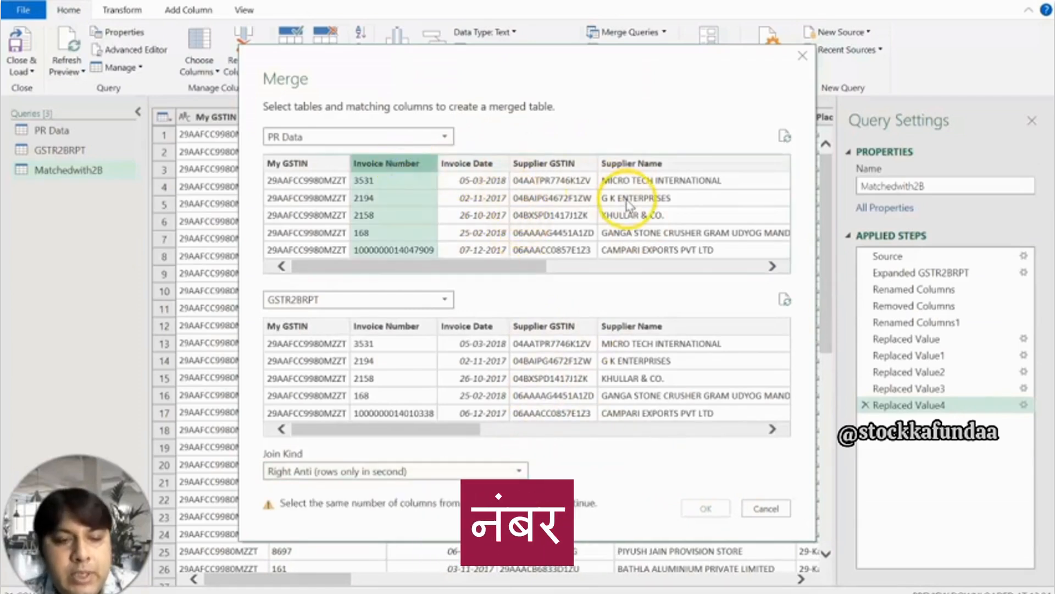
left_click(559, 163, "ctrl")
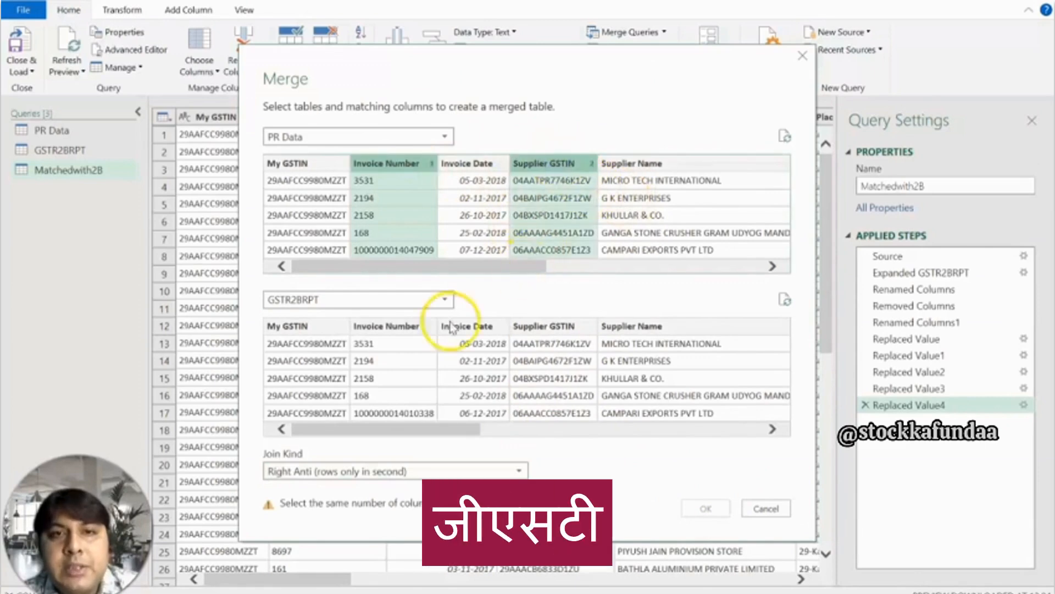
left_click(388, 330)
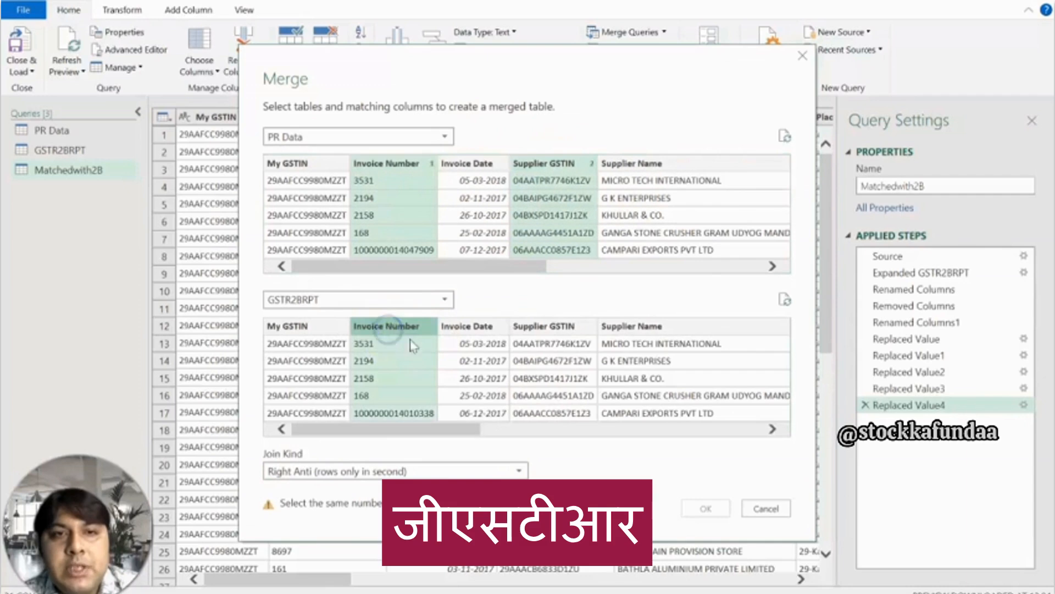
left_click(568, 329, "ctrl")
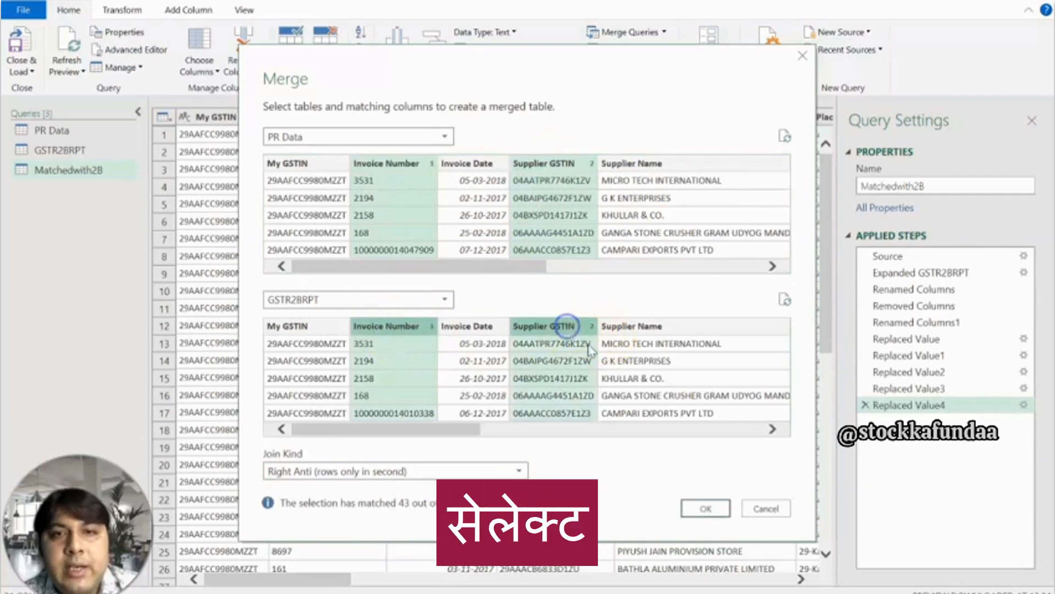
left_click(705, 508)
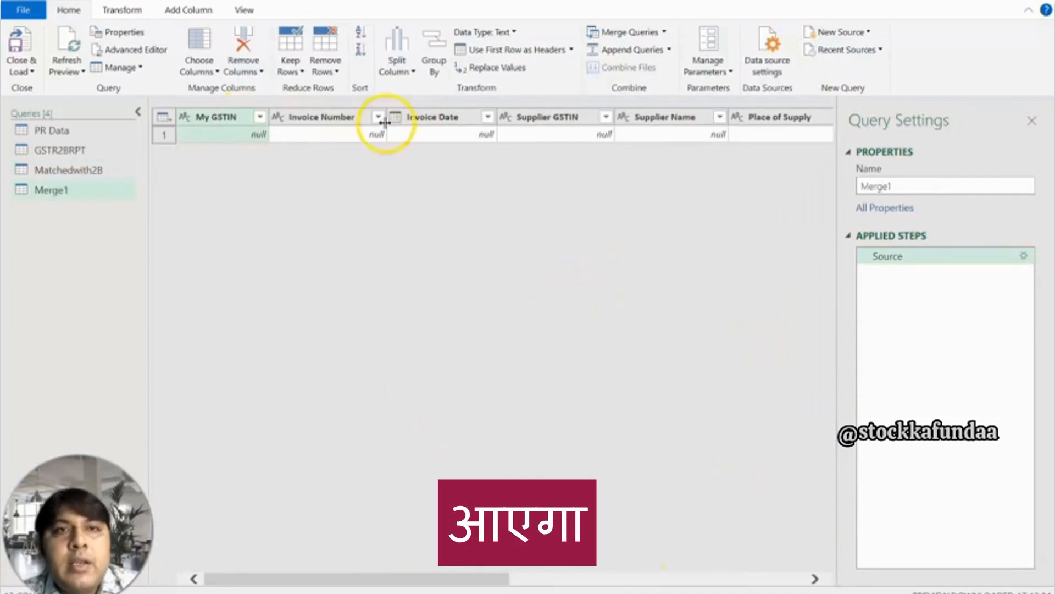
Remove the My GSTIN through Total Invoice Amt columns and expand GSTR2BRPT into all its columns without the name prefix.
left_click(336, 117)
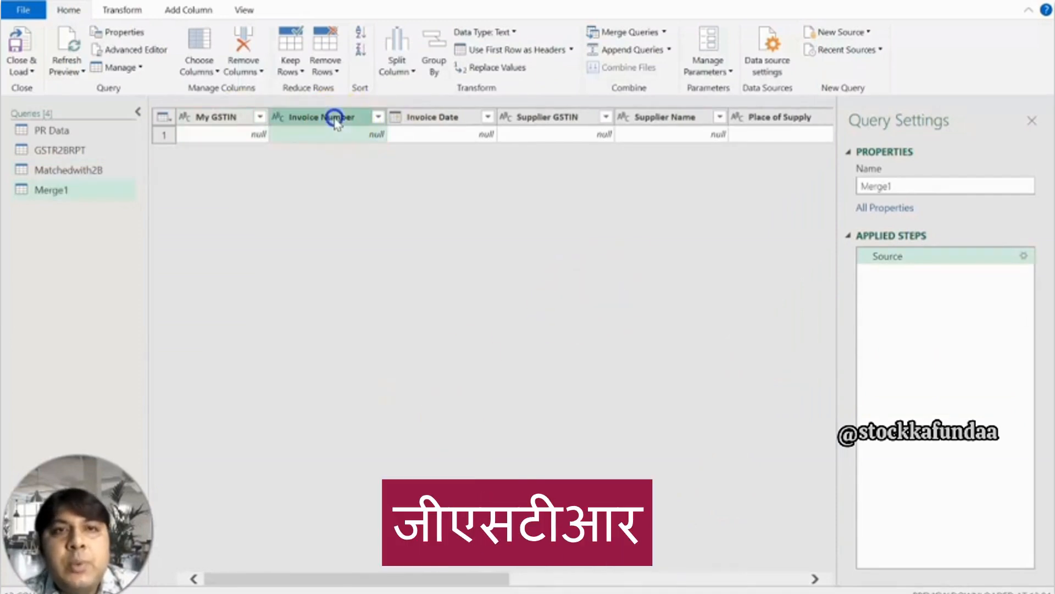
left_click(227, 118)
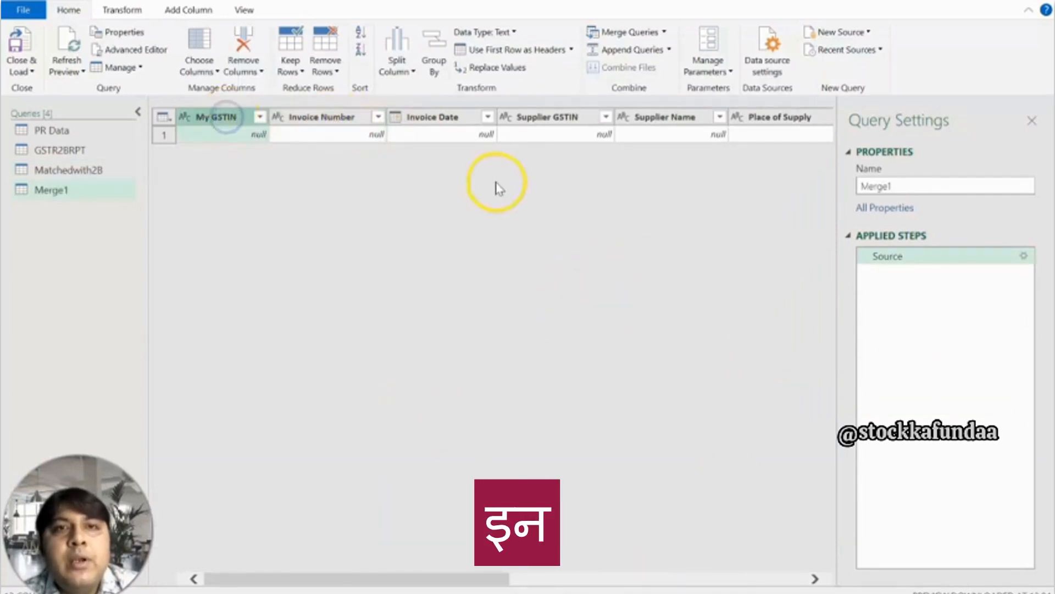
key("shift+Right")
key("shift+Right")
key("shift+Right")
key("shift+Right")
key("shift+Right")
key("shift+Right")
key("shift+Right")
key("shift+Right")
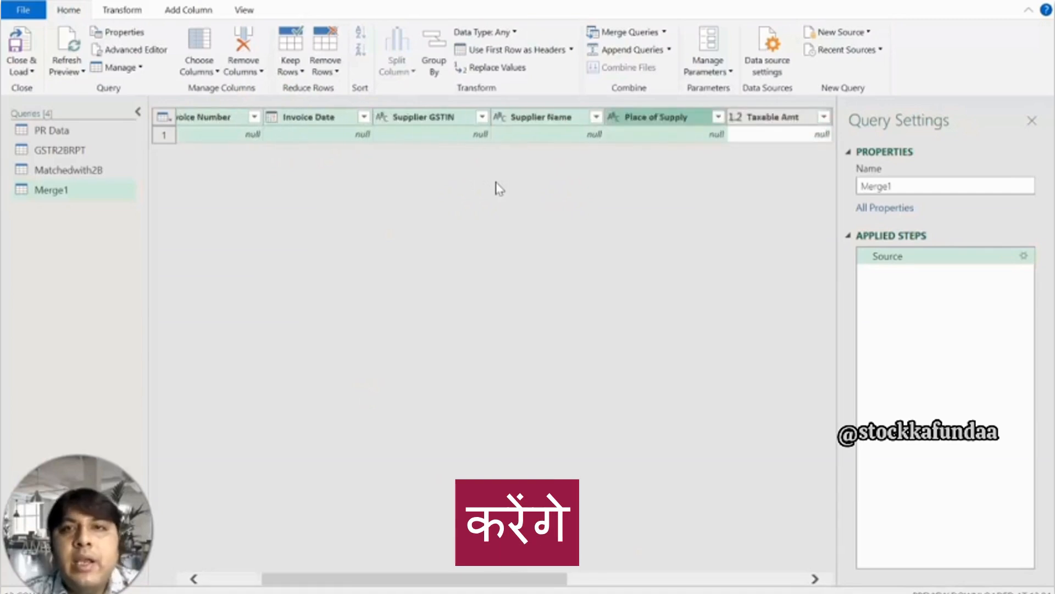
key("shift+Right")
key("shift+Right")
key("shift+Right")
left_click(696, 122, "shift")
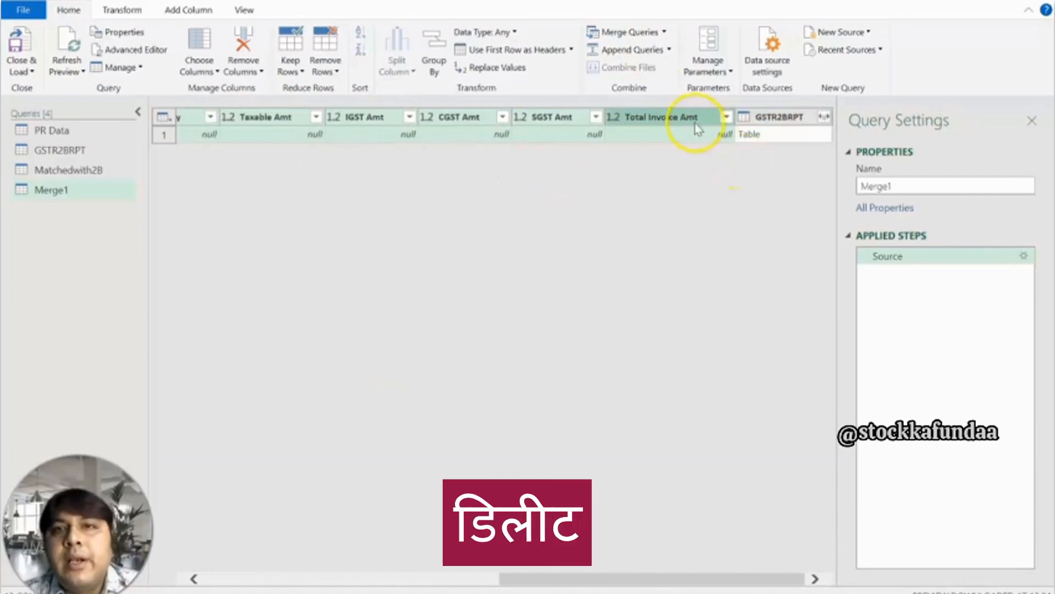
key("Delete")
left_click(264, 116)
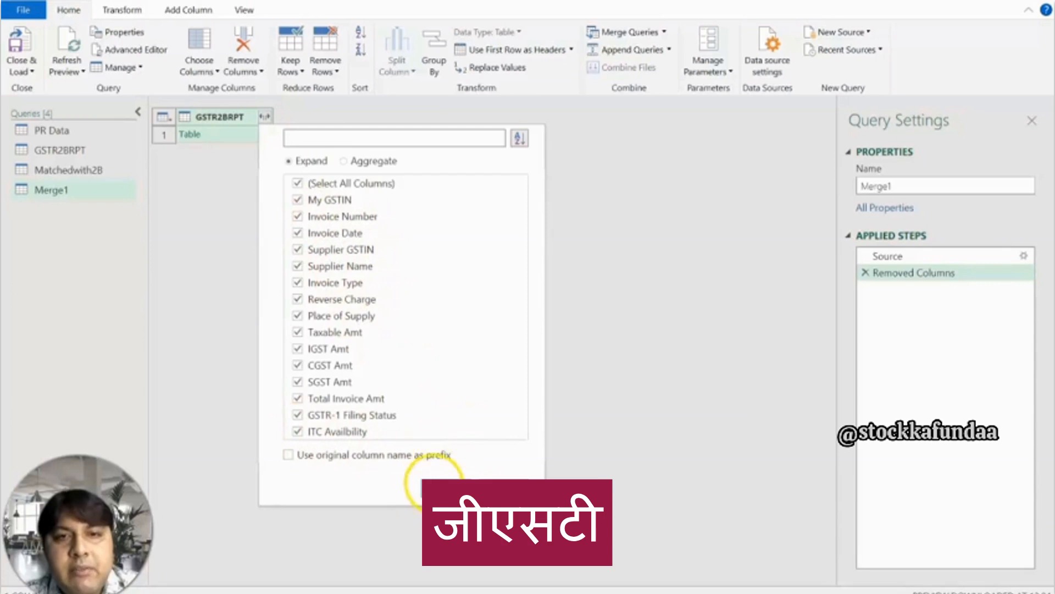
left_click(442, 491)
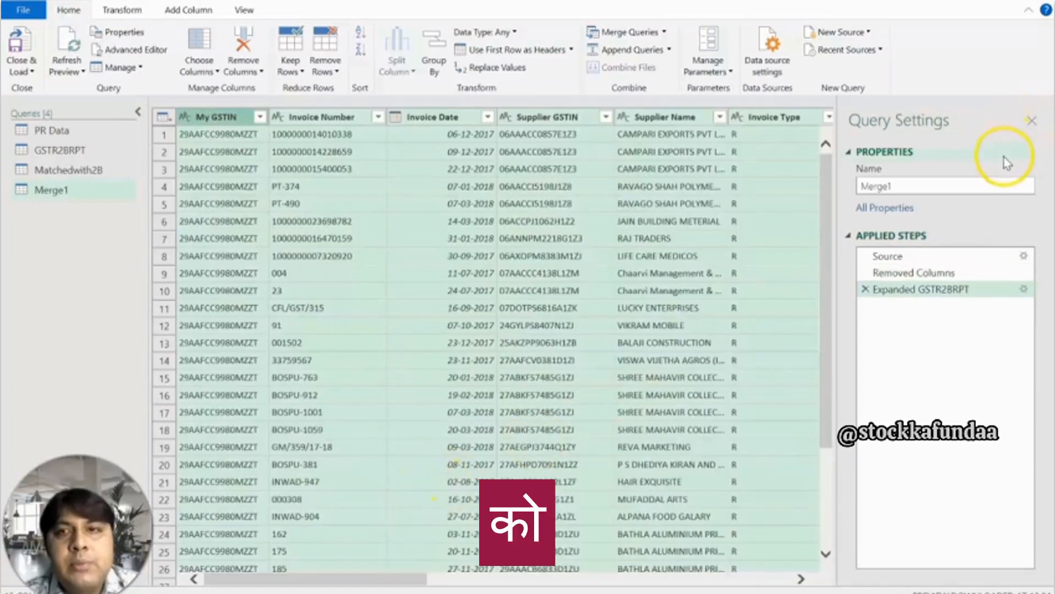
Rename the Merge1 query as InvoicenotavailableinPR.
left_click(904, 186)
key("BackSpace")
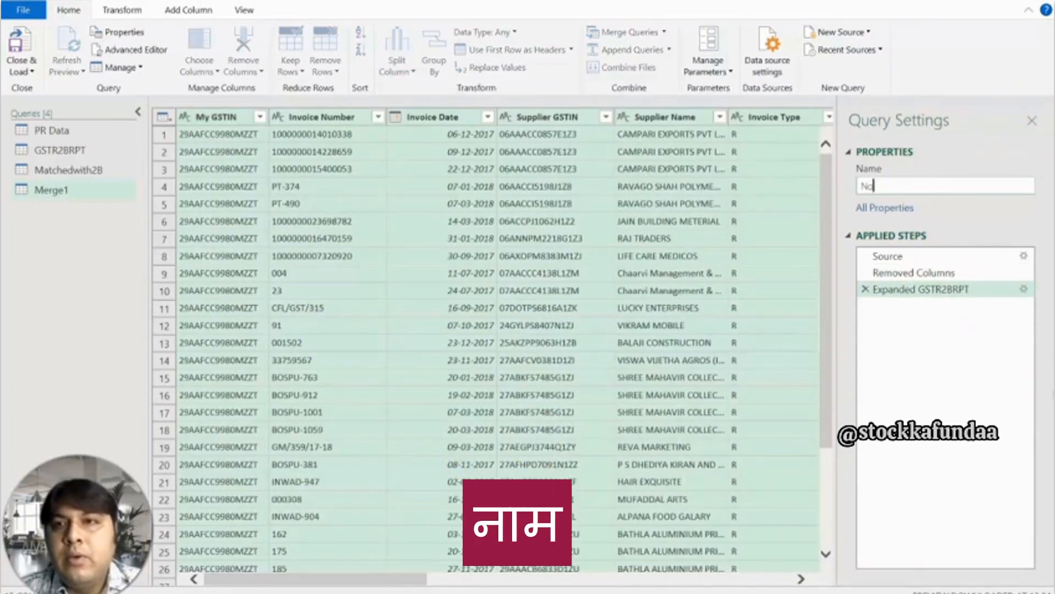
type("Not")
key("BackSpace")
key("BackSpace")
key("BackSpace")
type("InvoicenotmatchPR")
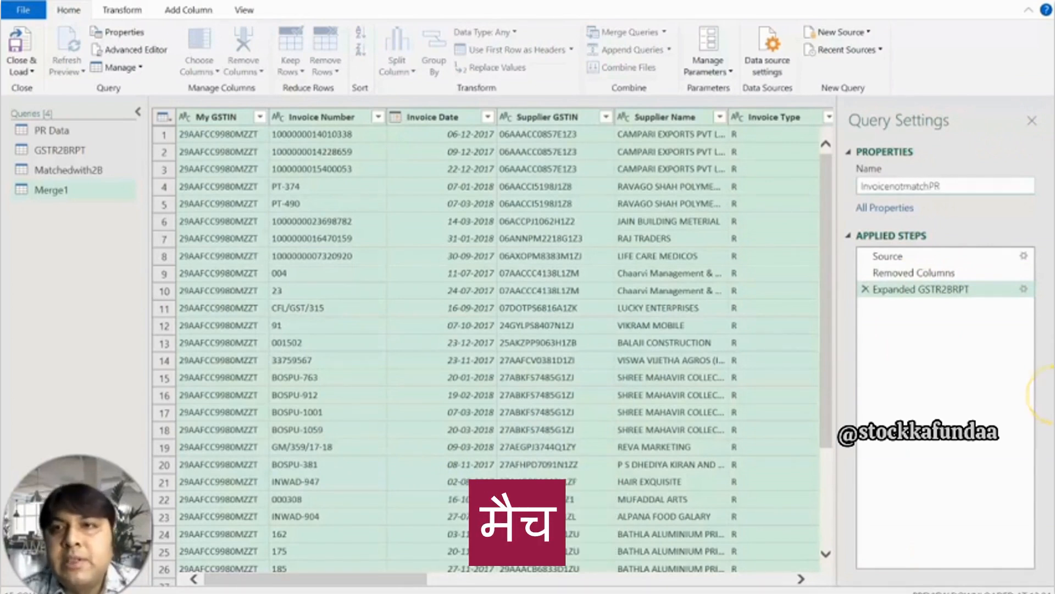
key("BackSpace")
key("BackSpace")
key("BackSpace")
key("BackSpace")
key("BackSpace")
key("BackSpace")
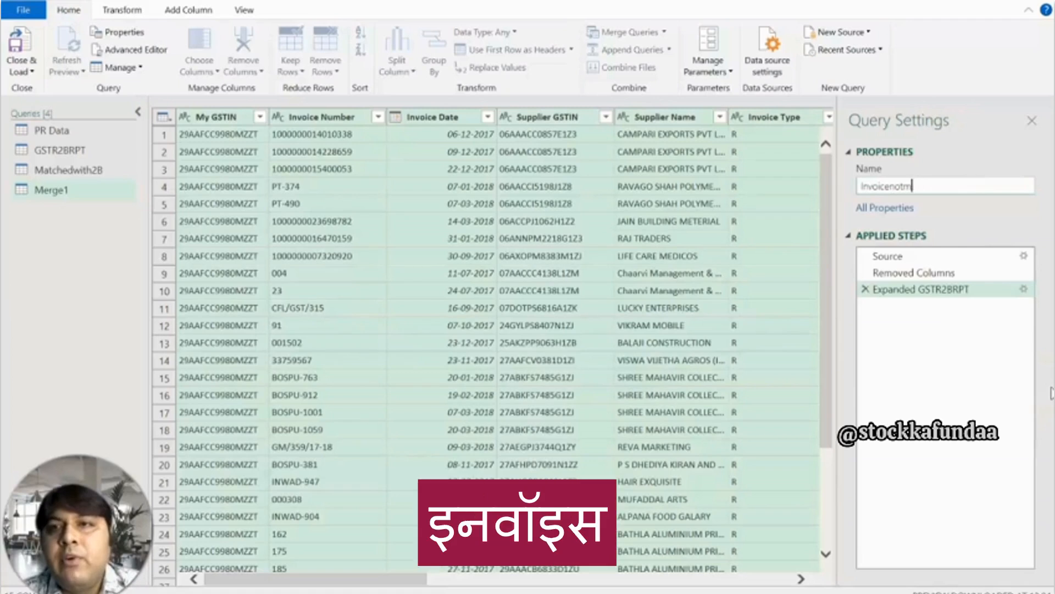
type("availablein ")
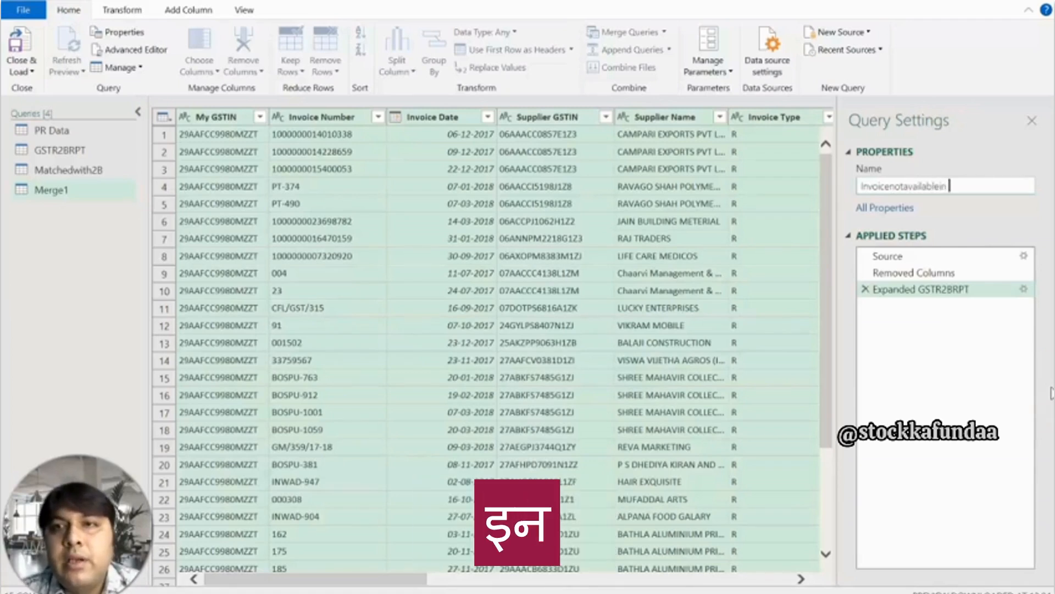
type("PR")
key("Return")
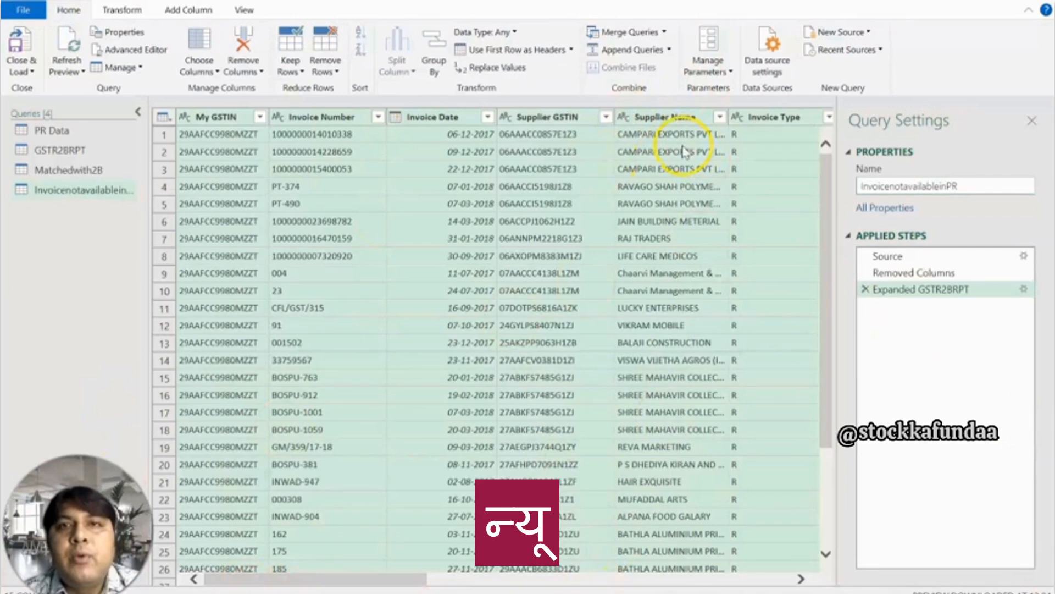
Start merging queries as new, with GSTR2BRPT as the first table and PR Data as the second.
left_click(664, 31)
left_click(605, 48)
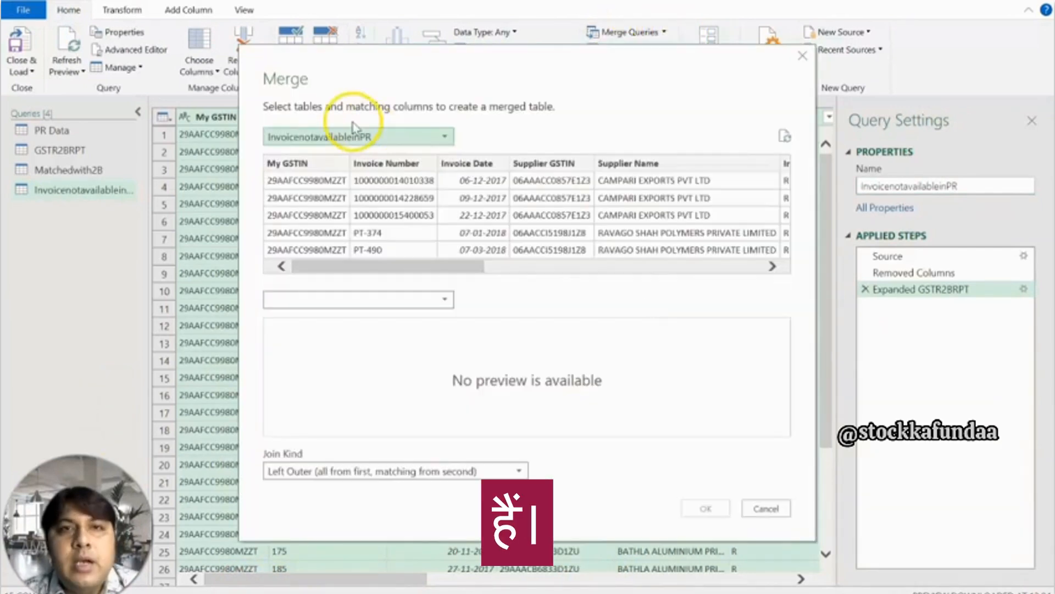
left_click(354, 136)
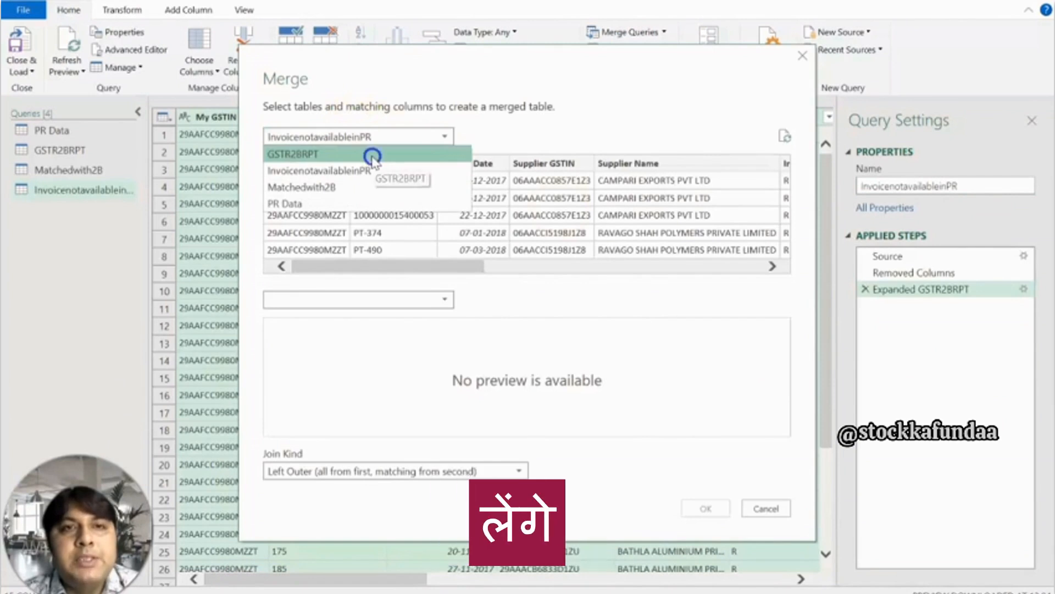
left_click(373, 157)
left_click(426, 299)
left_click(319, 365)
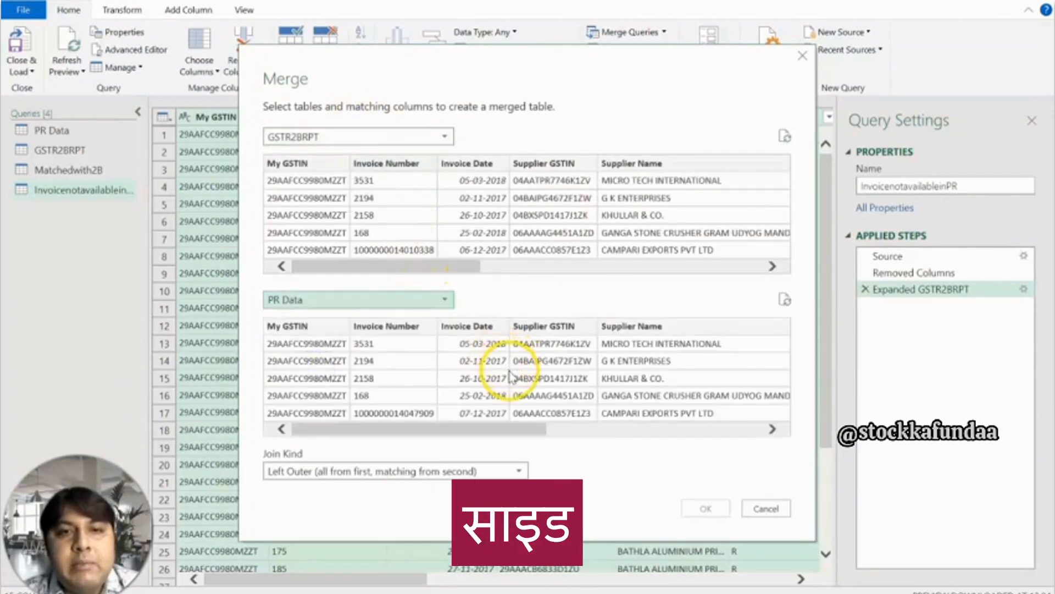
Choose the Right Anti join, pair Invoice Number and Supplier GSTIN in GSTR2BRPT and PR Data, and create the merge.
left_click(486, 474)
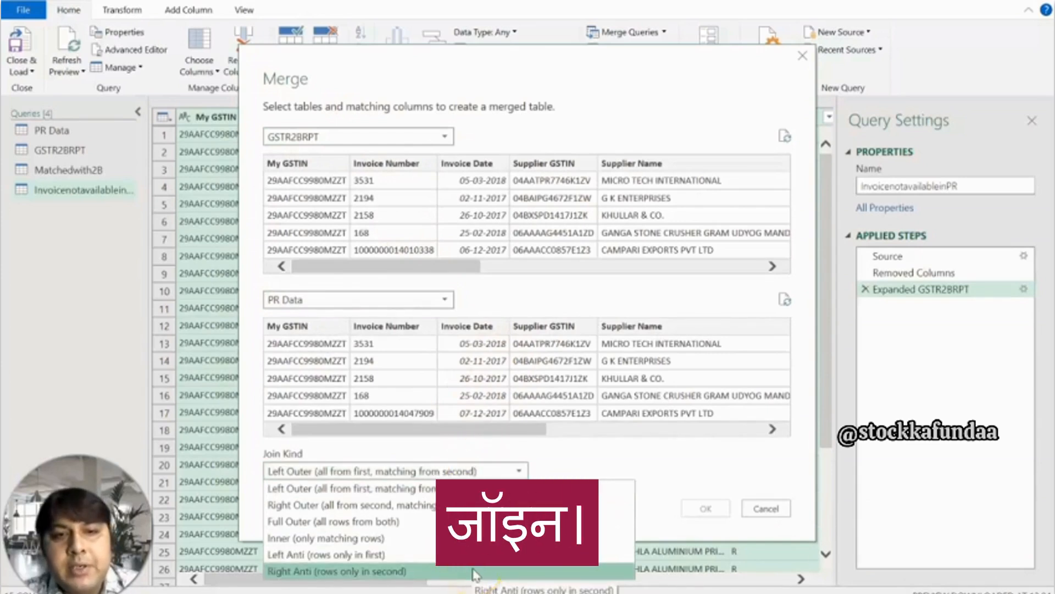
left_click(475, 572)
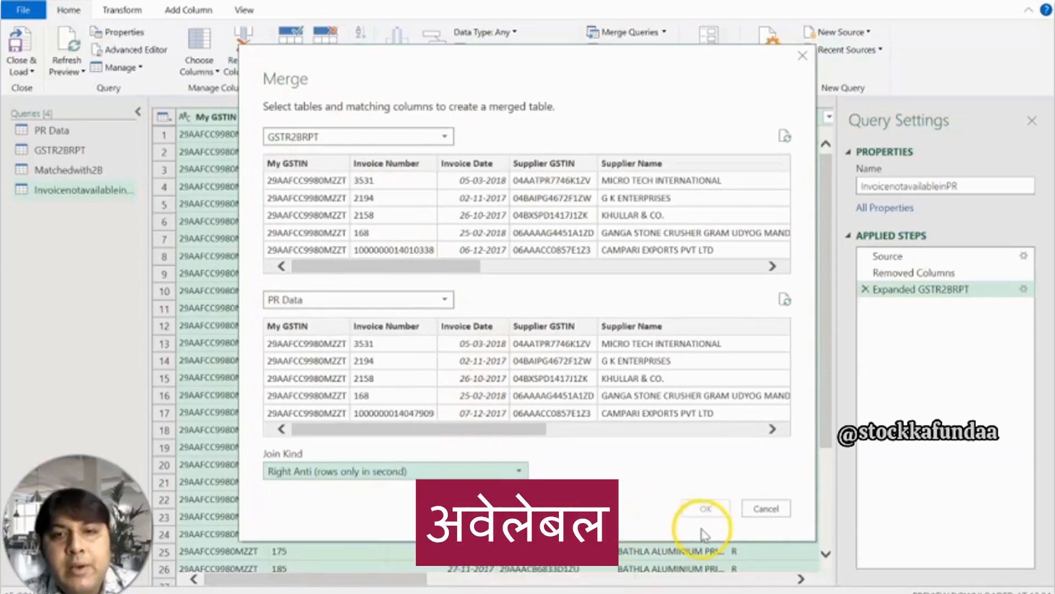
left_click(386, 163)
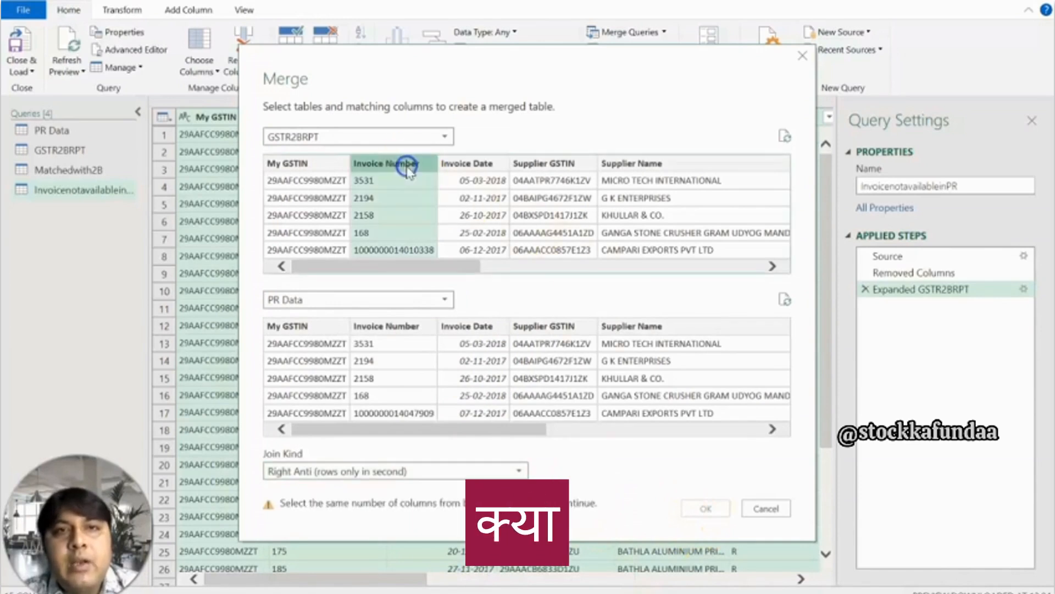
left_click(556, 163, "ctrl")
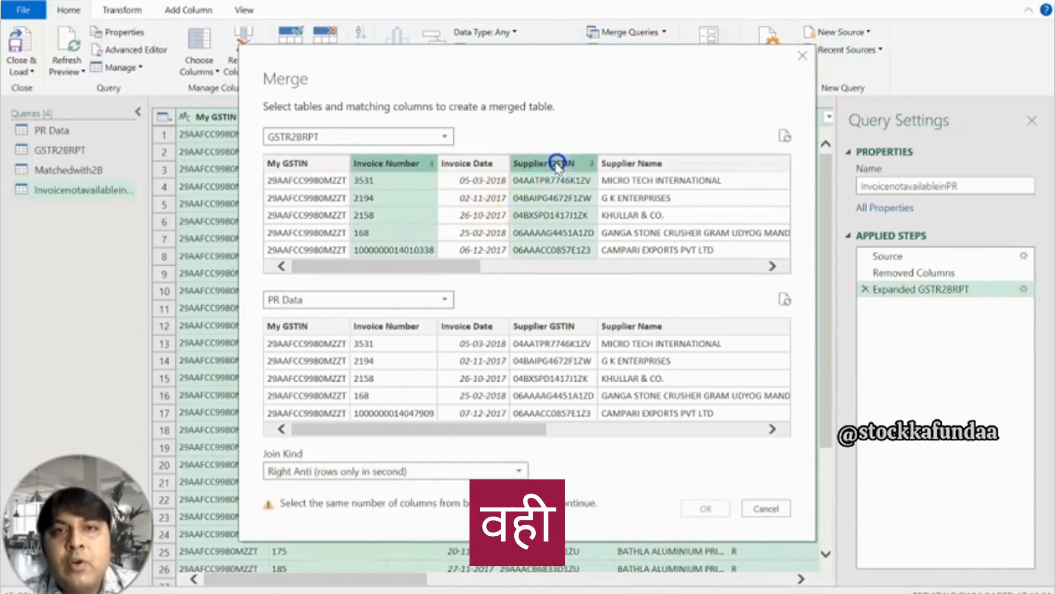
left_click(400, 328)
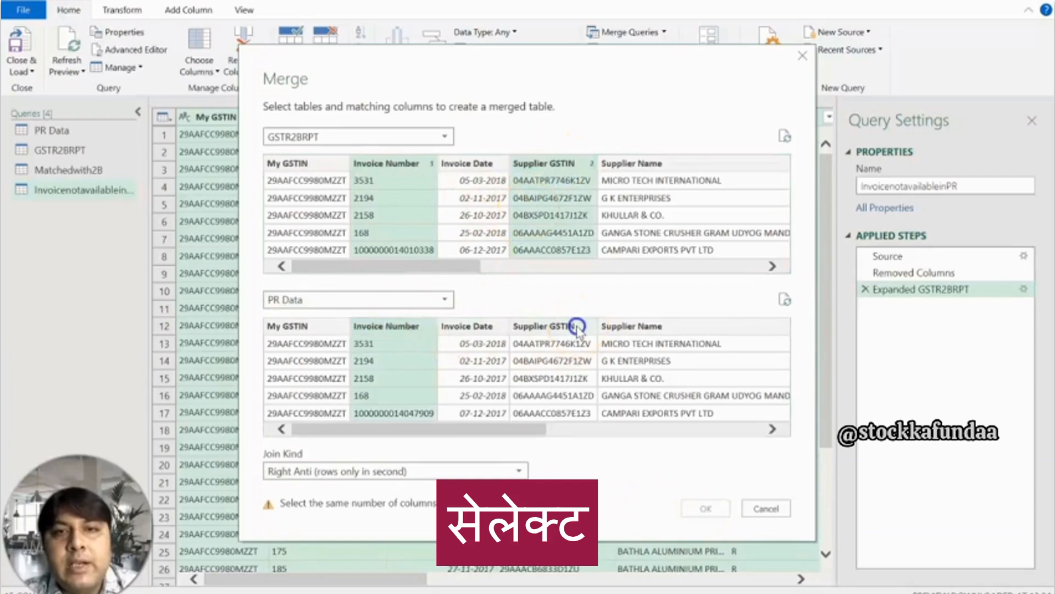
left_click(568, 329, "ctrl")
left_click(707, 509)
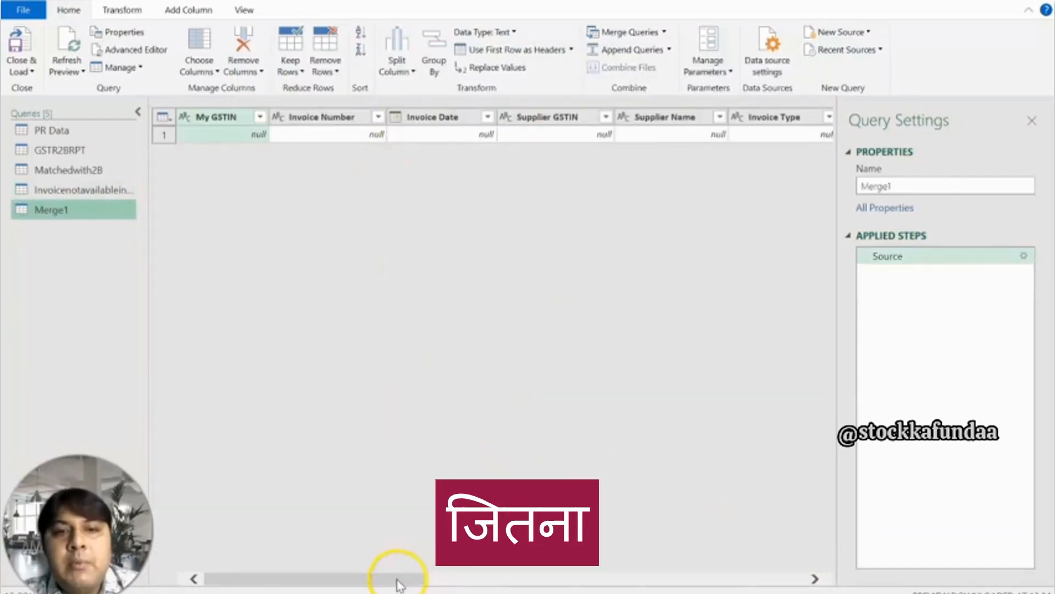
Remove the My GSTIN through ITC Availbility columns and expand PR Data into all its columns without the name prefix.
left_click_drag(400, 584, 780, 580)
left_click(531, 122)
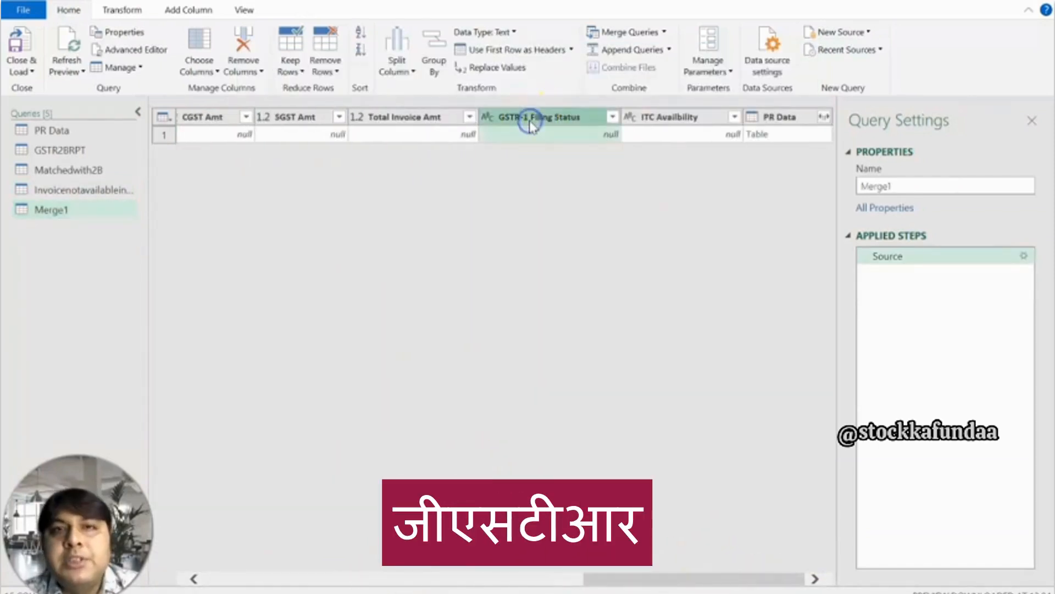
key("Left")
key("Left")
key("Left")
key("Left")
key("Left")
key("Left")
key("Left")
key("Left")
key("Left")
key("Left")
key("Left")
key("Left")
key("Left")
key("Left")
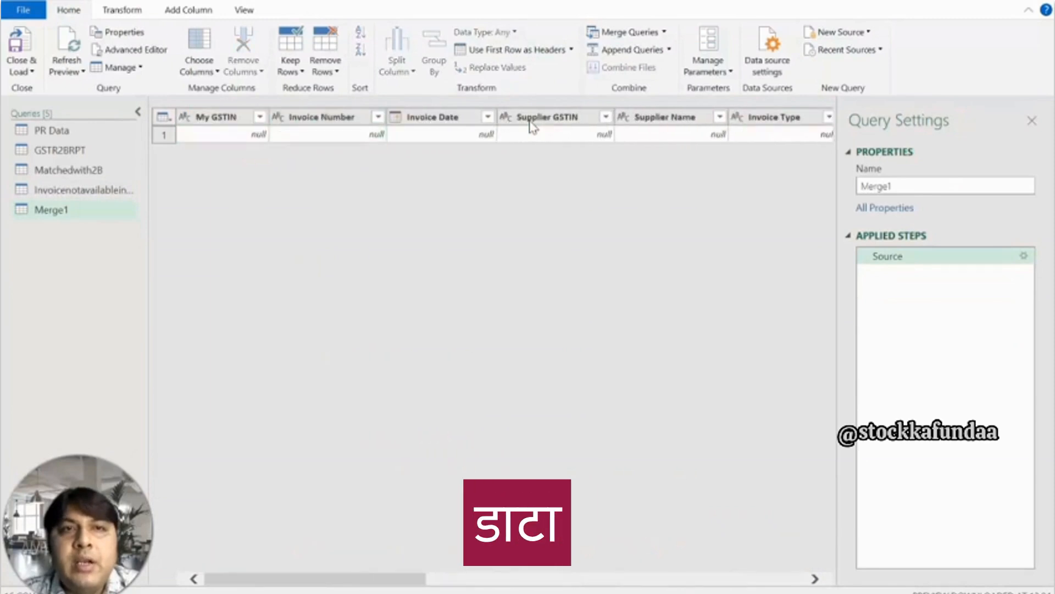
left_click(241, 116)
key("shift+Right")
key("shift+Right")
key("shift+Right")
key("shift+Right")
key("shift+Right")
key("shift+Right")
key("shift+Right")
key("shift+Right")
key("shift+Right")
key("shift+Right")
key("shift+Right")
key("shift+Right")
key("shift+Right")
key("shift+Right")
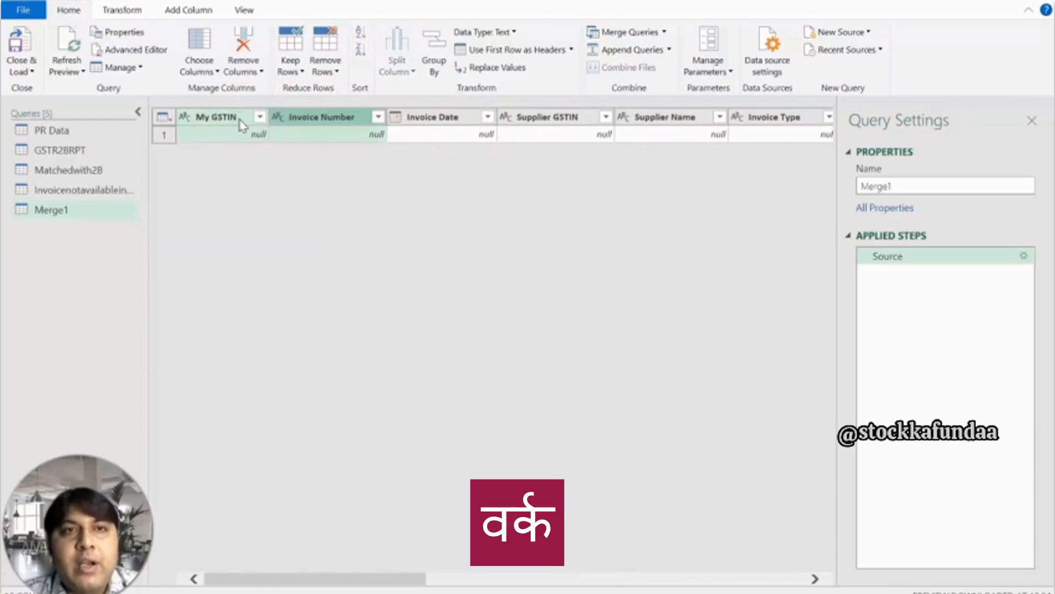
scroll(242, 126, "right", 2)
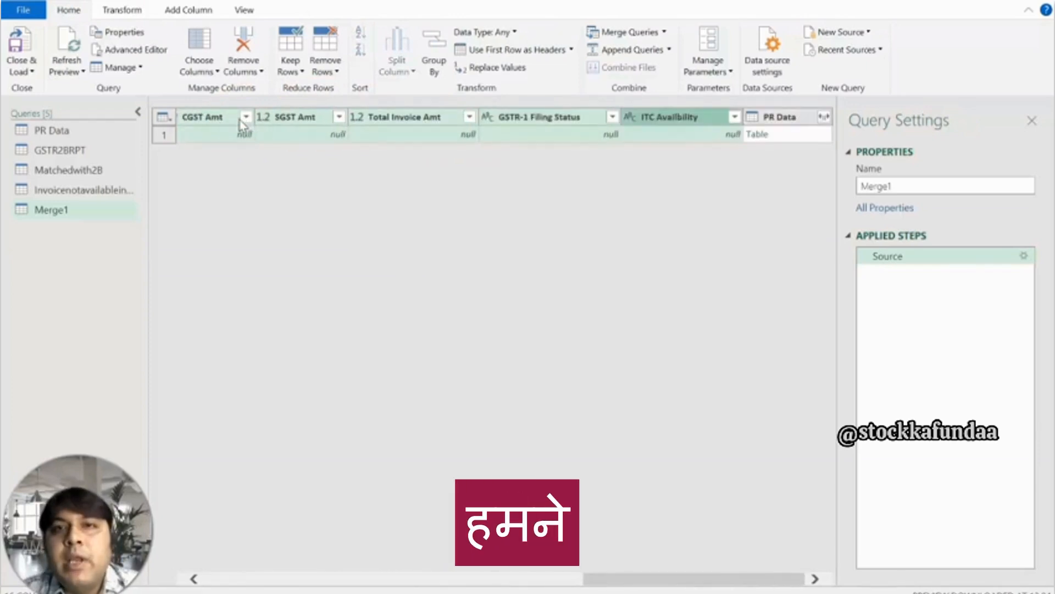
right_click(671, 116)
left_click(734, 145)
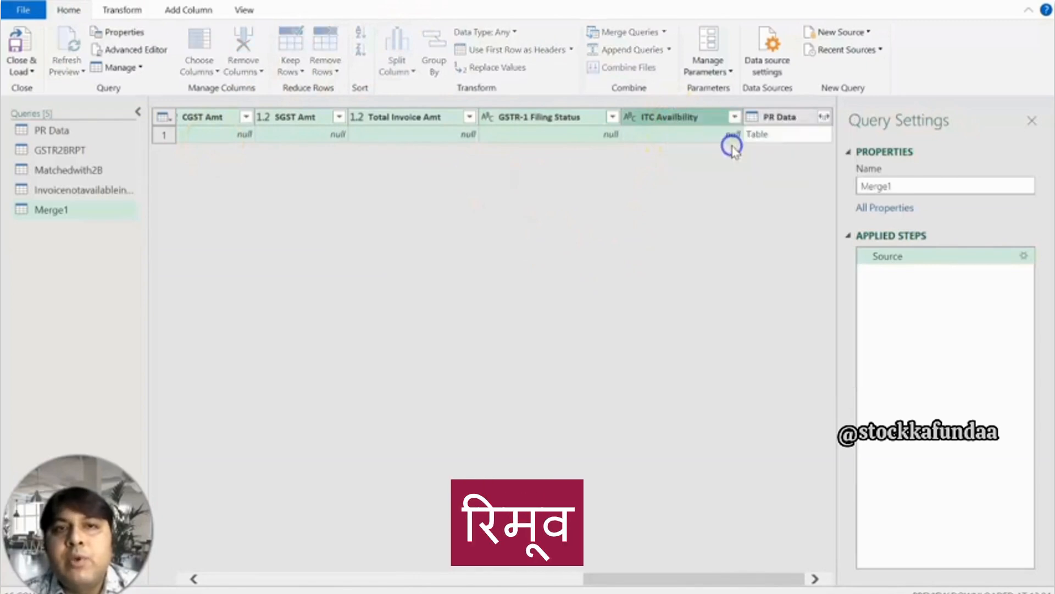
left_click(261, 117)
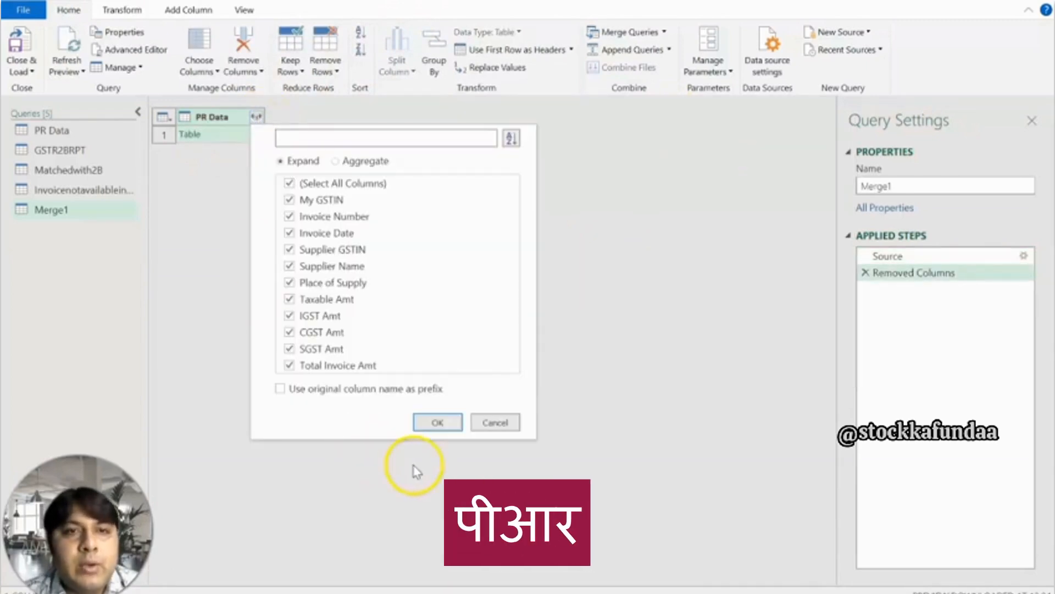
left_click(438, 422)
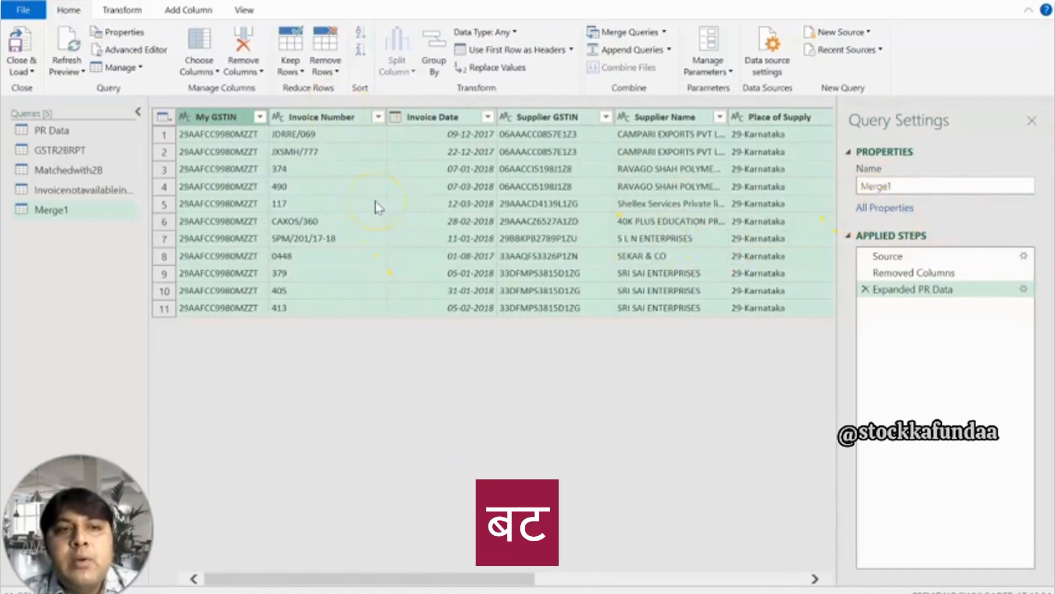
Rename the Merge1 query as Invoicenotin2B.
left_click(927, 185)
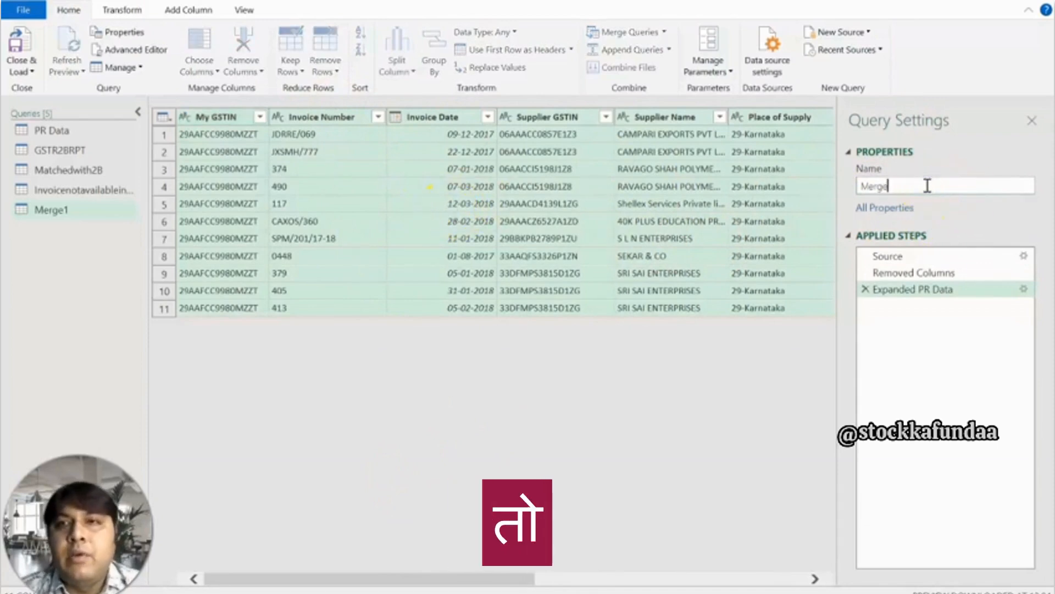
type("Invoice")
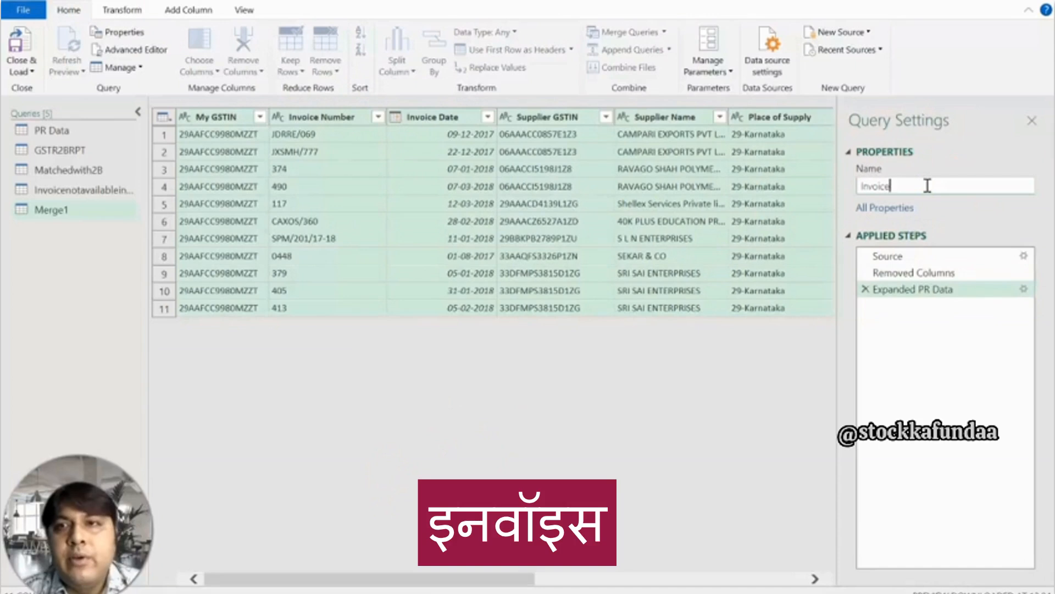
type("notin2B")
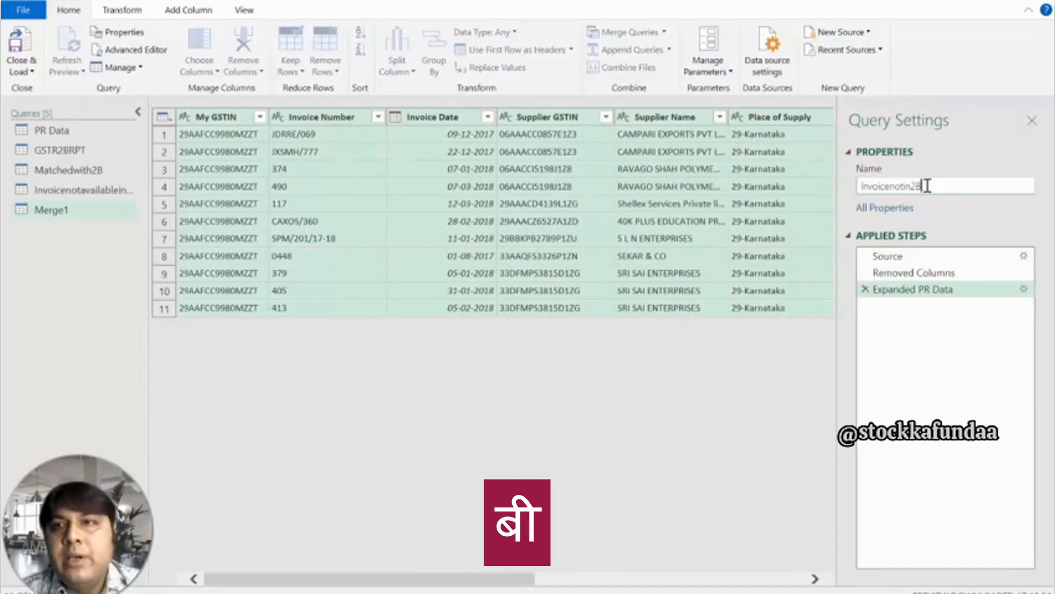
key("Return")
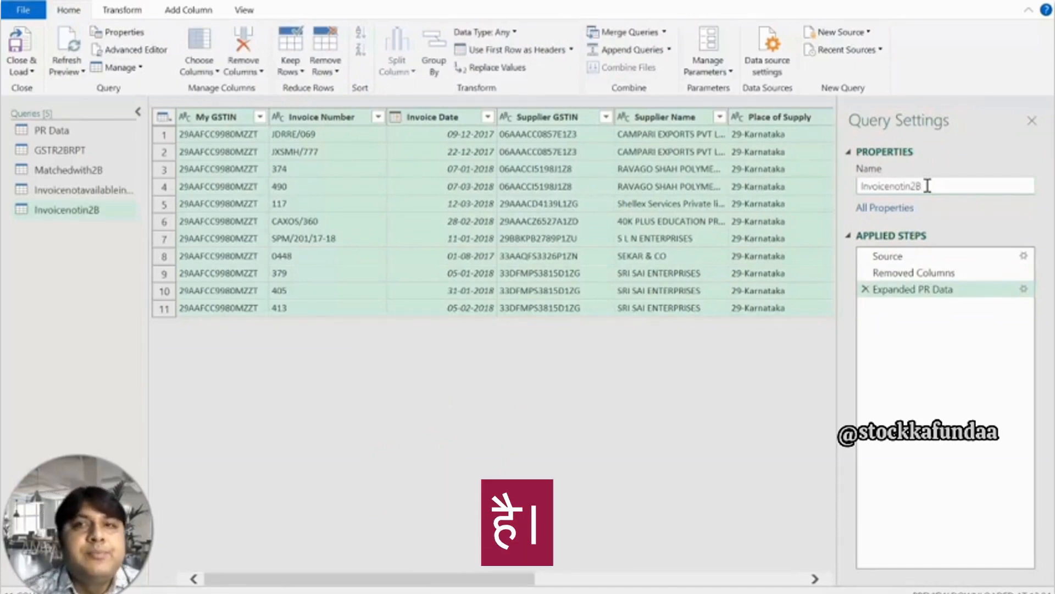
Shorten the name of the InvoicenotavailableinPR query to InvoicenotinPR.
left_click(95, 190)
left_click(994, 192)
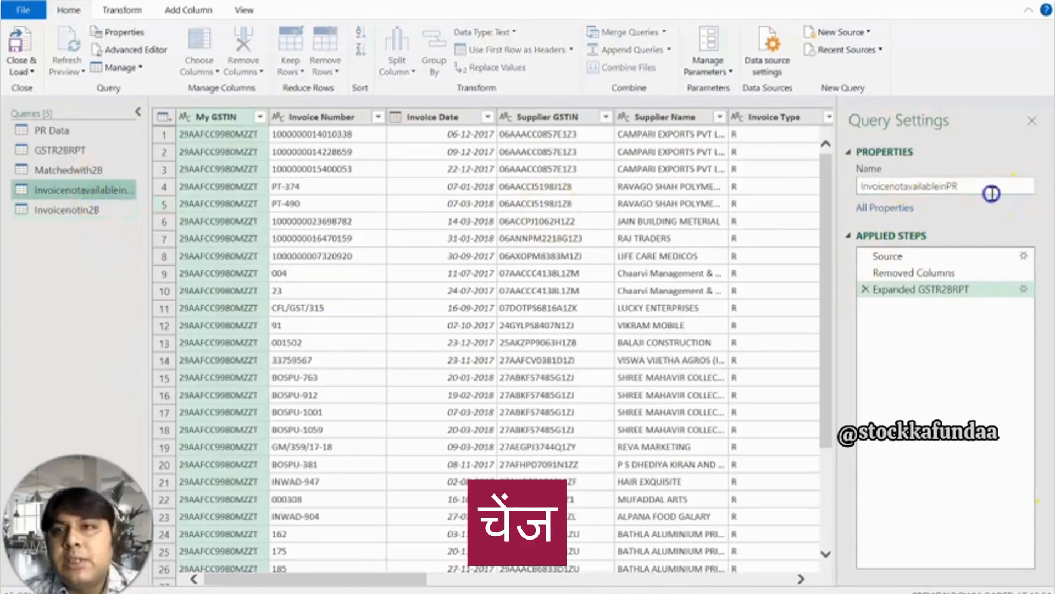
key("Left")
key("Left")
key("Left")
key("Left")
key("BackSpace")
key("BackSpace")
key("BackSpace")
key("BackSpace")
key("BackSpace")
key("BackSpace")
key("BackSpace")
key("BackSpace")
key("BackSpace")
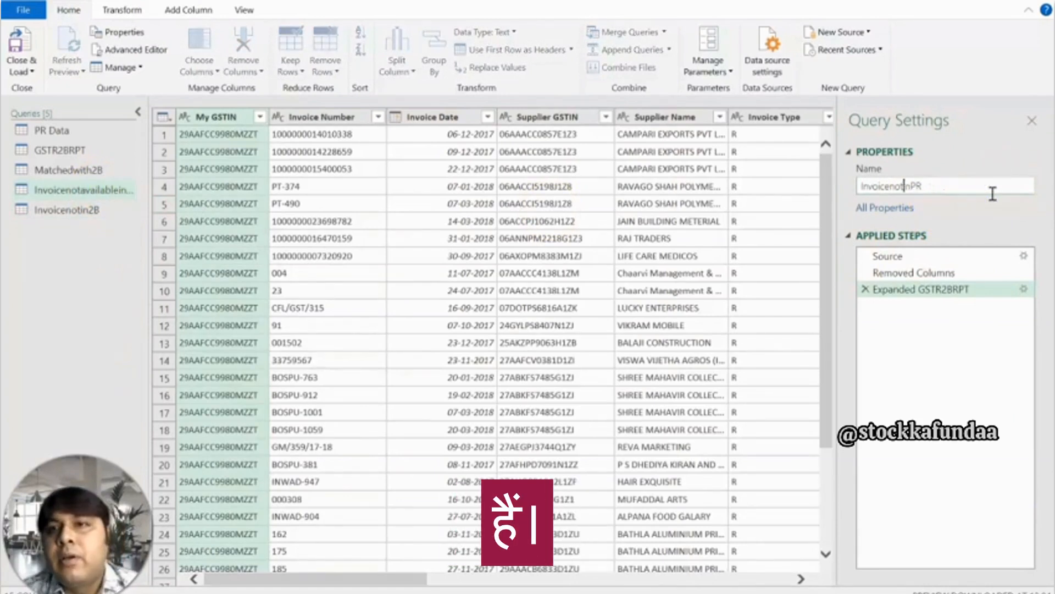
key("Return")
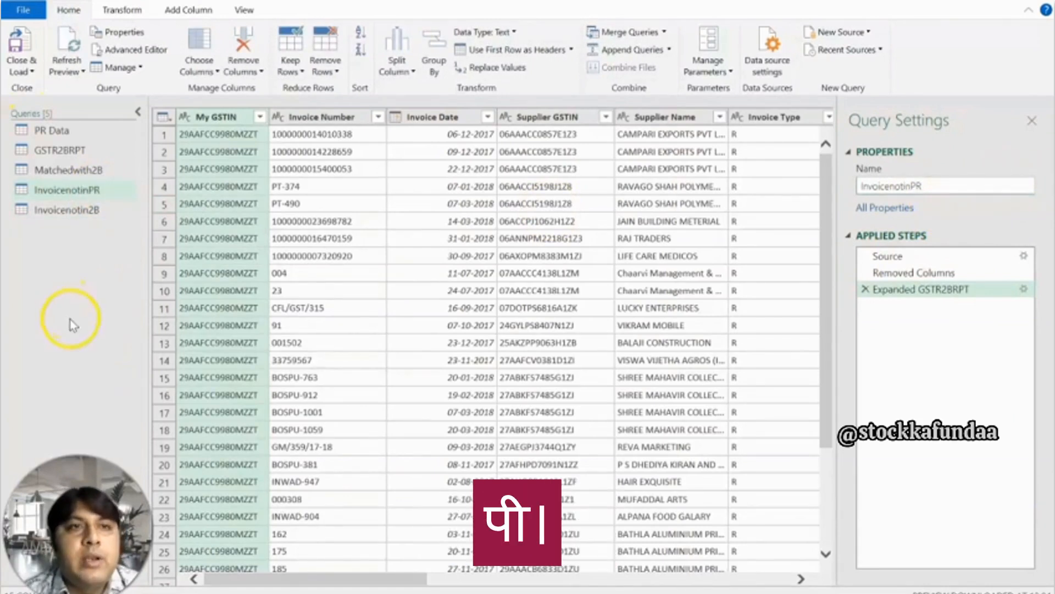
Review the InvoicenotinPR and Invoicenotin2B query results by switching between the two.
left_click(102, 196)
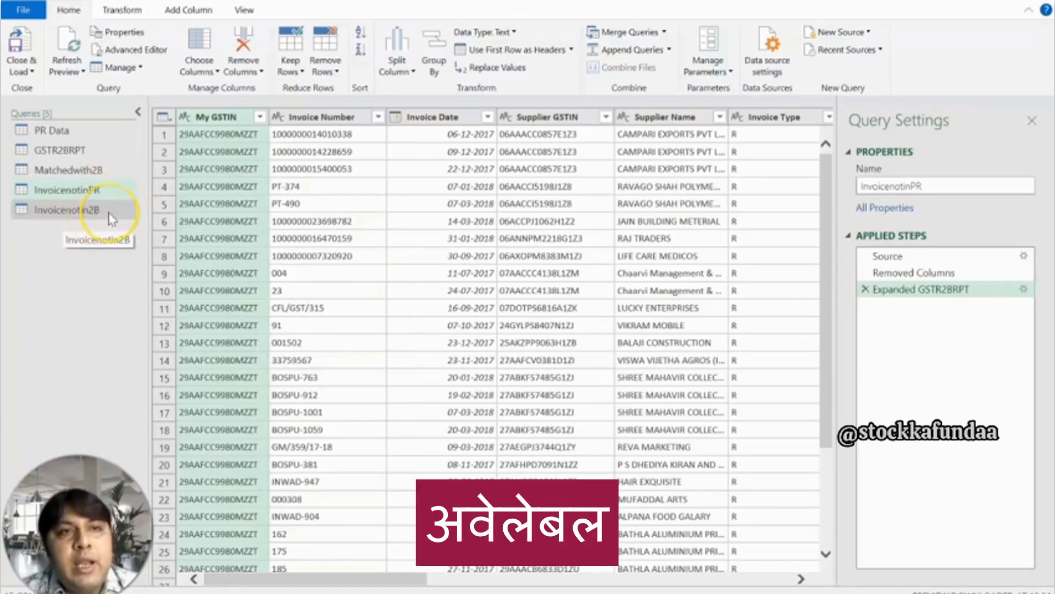
left_click(107, 193)
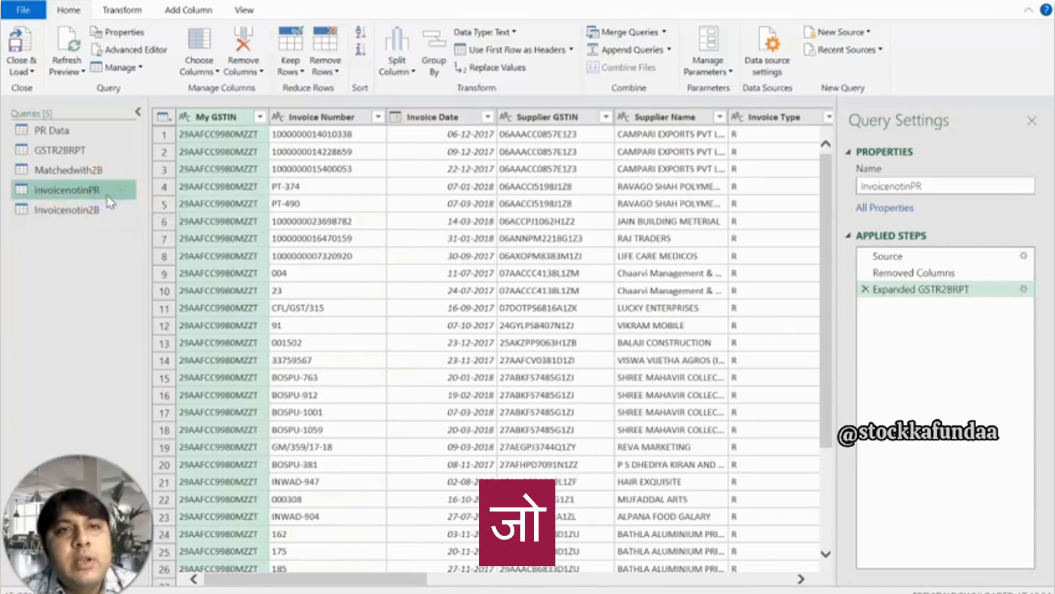
left_click(108, 208)
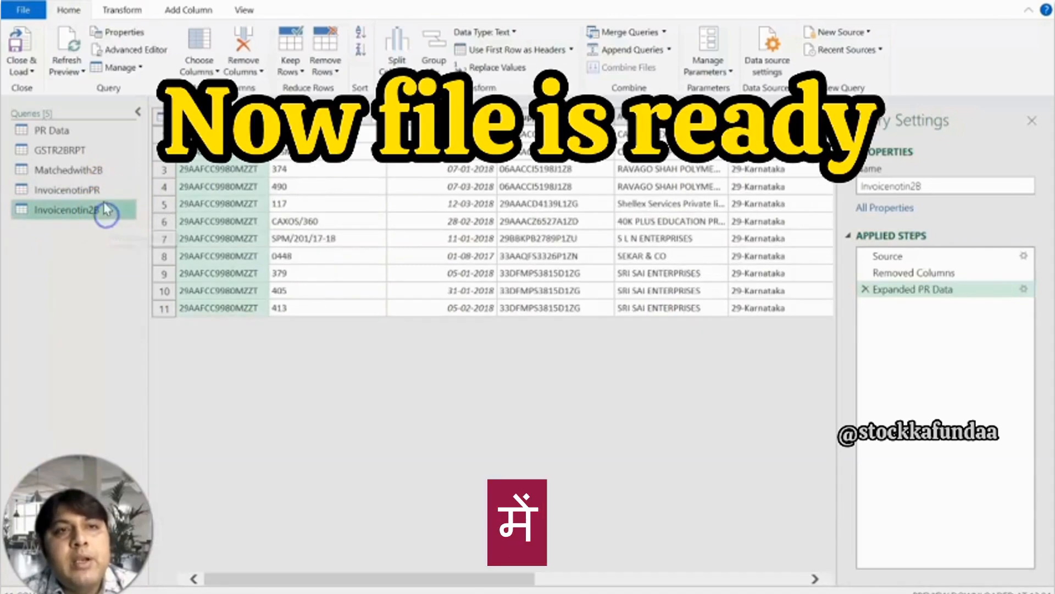
left_click(100, 192)
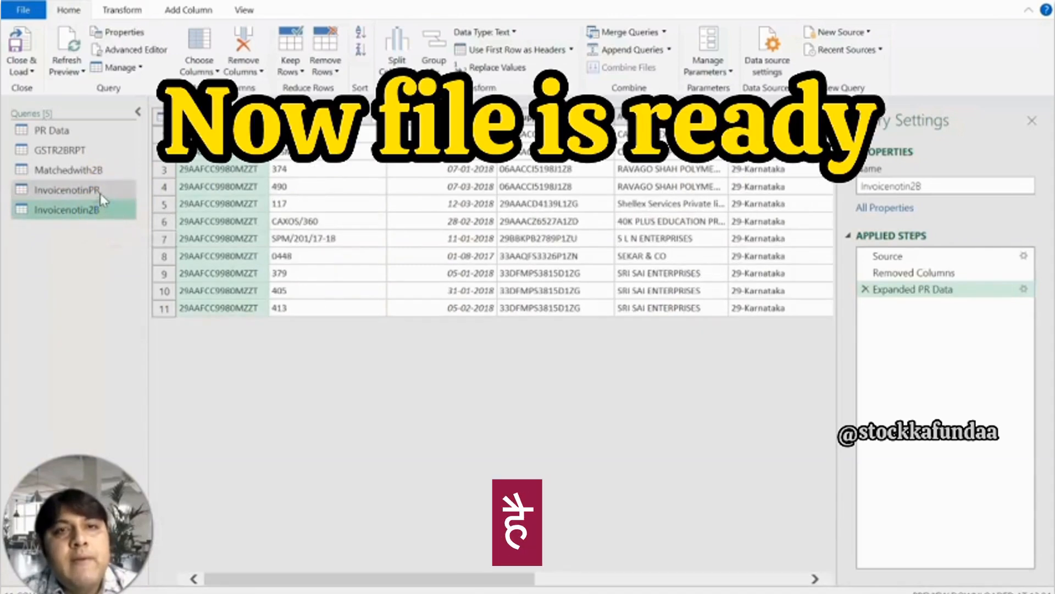
left_click(99, 210)
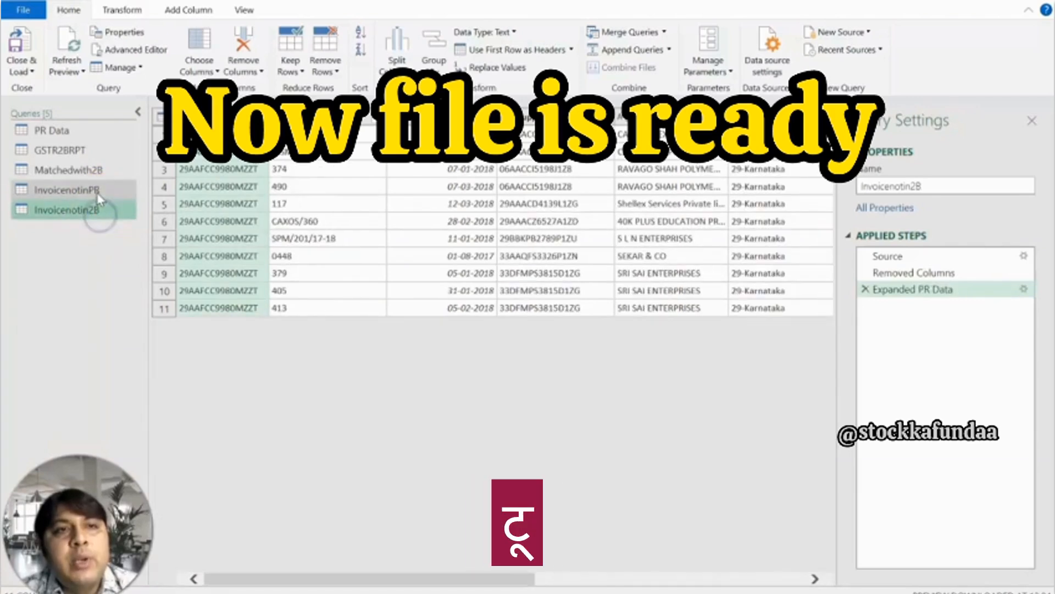
left_click(99, 191)
left_click(99, 211)
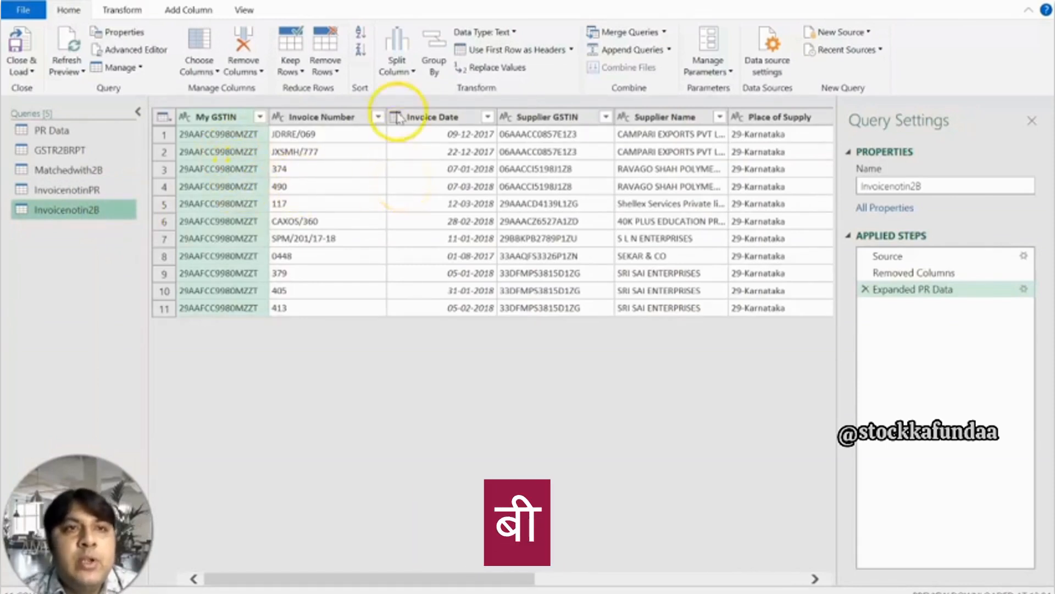
Close the query editor, load the merged queries as tables on new worksheets, and hide the workbook queries list.
left_click(30, 72)
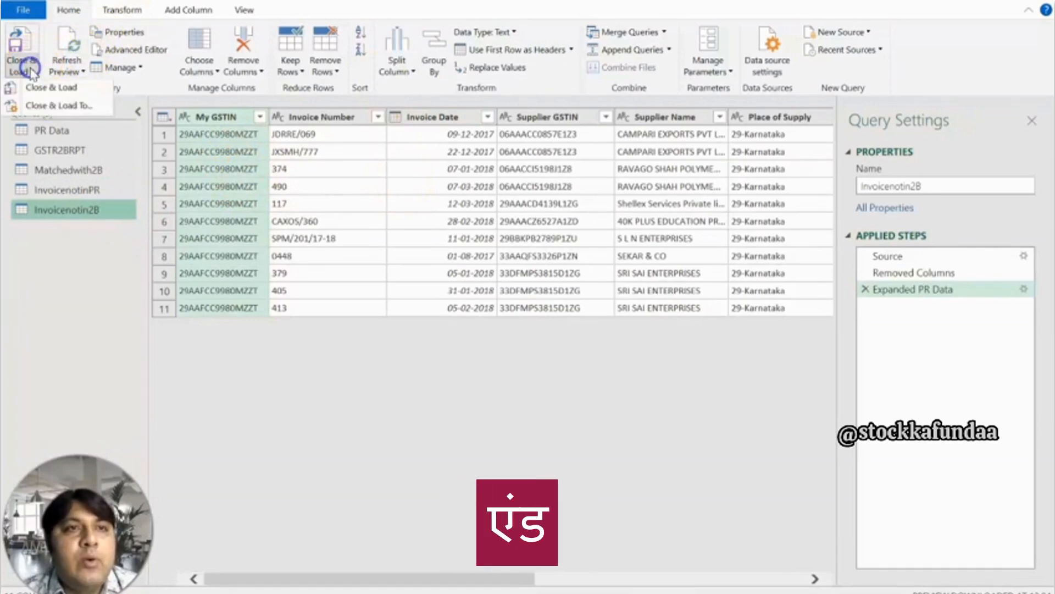
left_click(69, 106)
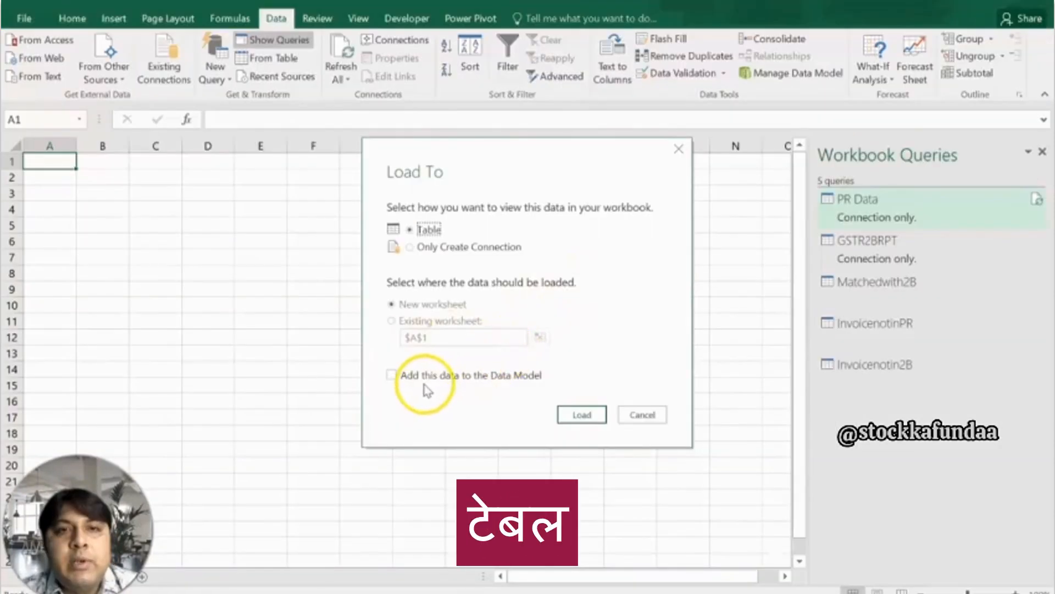
left_click(578, 416)
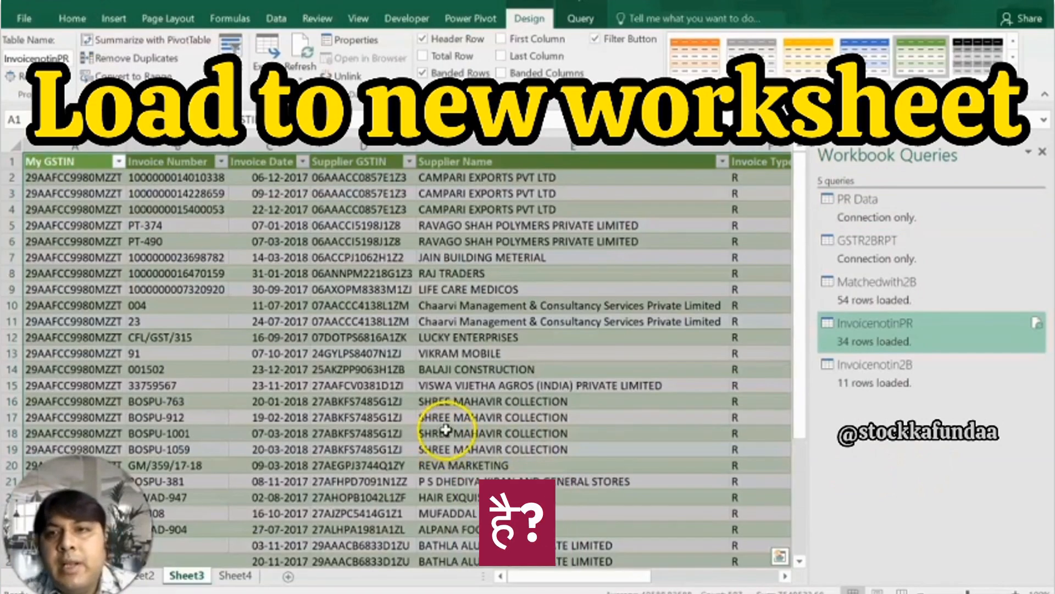
left_click(1042, 153)
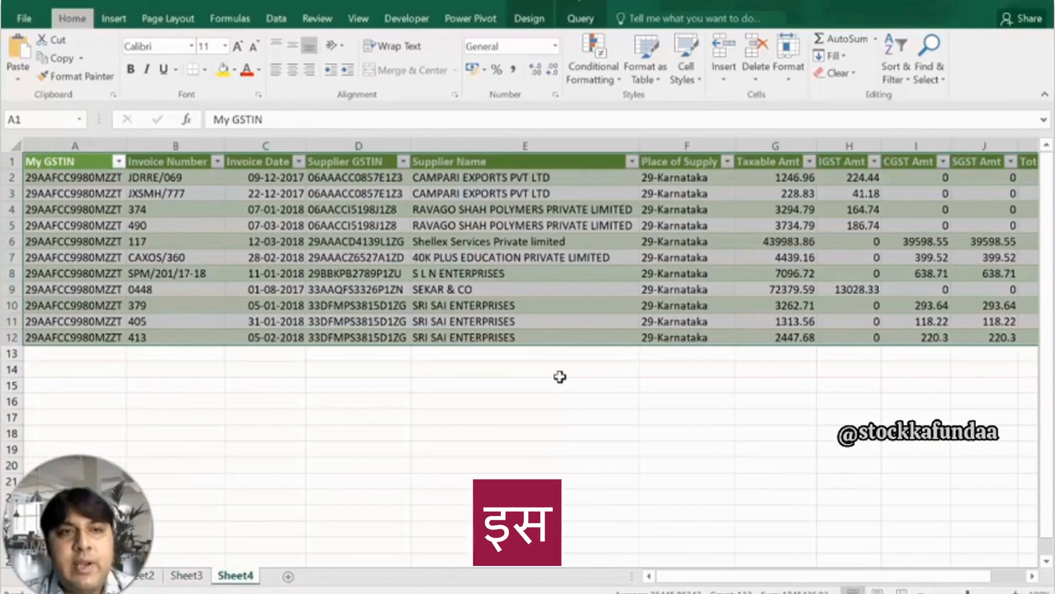
Rename Sheet4 as Invoicenotin2B.
key("BackSpace")
key("BackSpace")
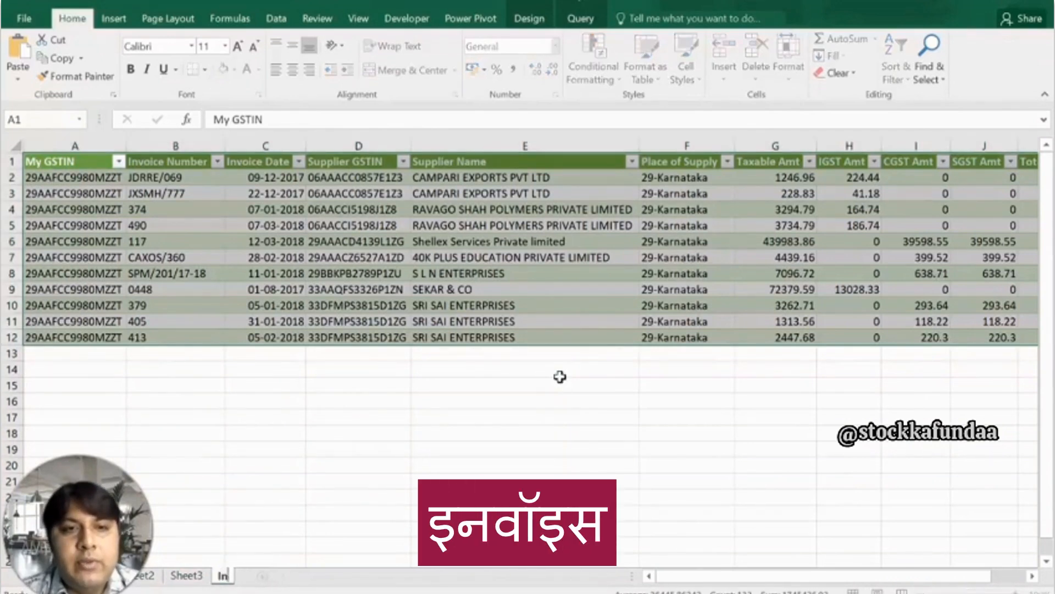
type("voicenotin2B")
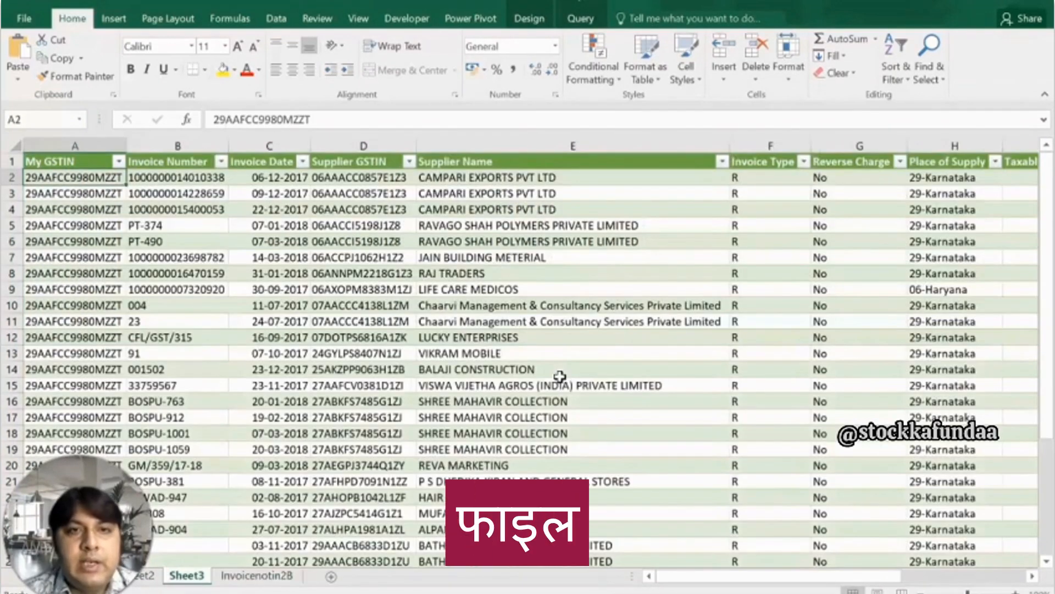
Rename Sheet3 as InvoicenotinPR.
key("alt+h")
type("orInvoicen")
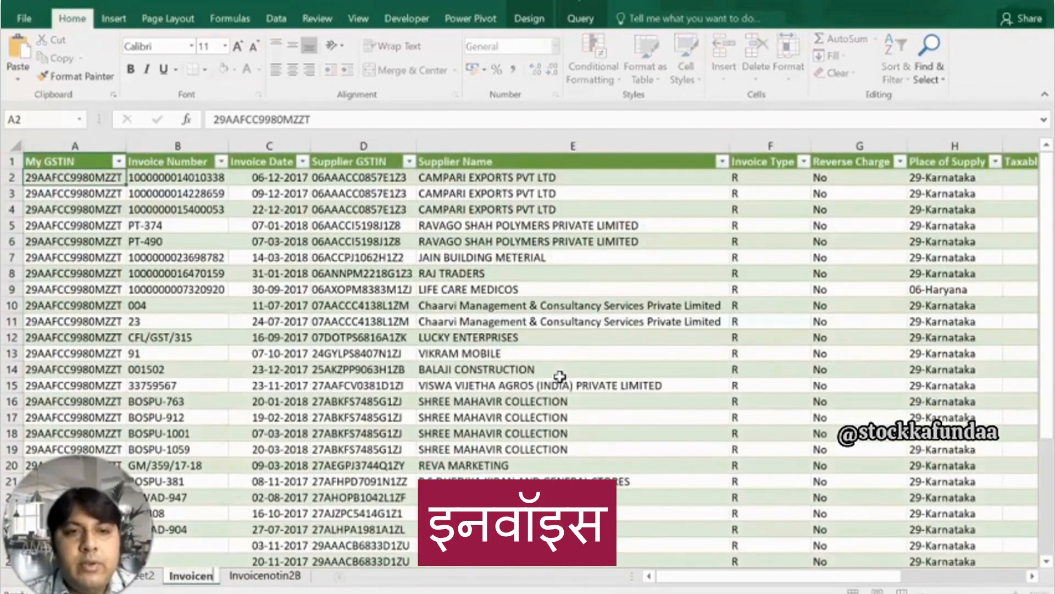
type("otinPR")
key("Return")
Rename Sheet2, which holds the matched invoices, as Invoicematch2B.
key("ctrl+Page_Up")
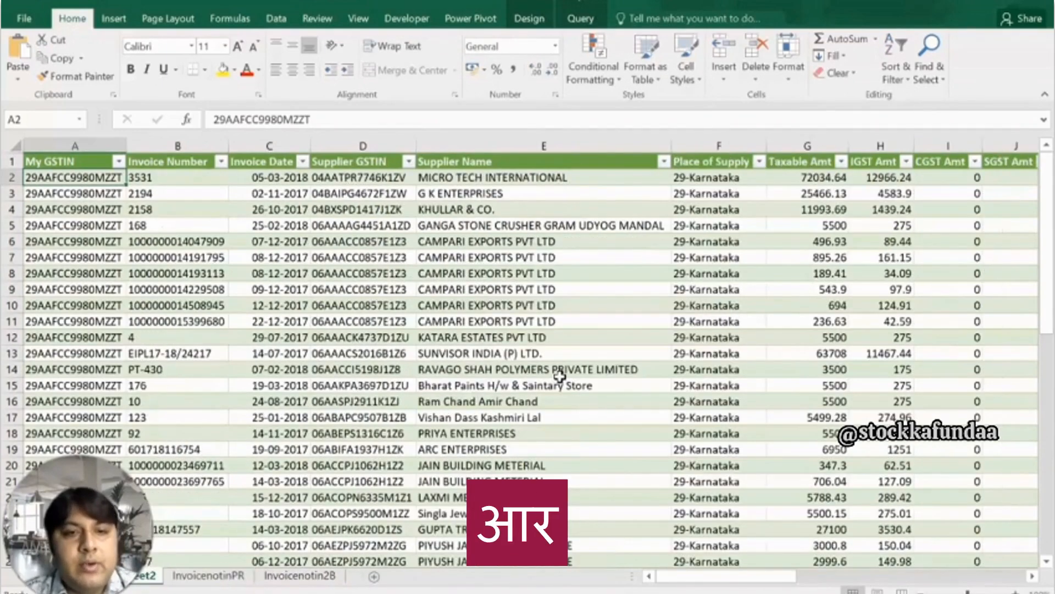
key("alt+h")
type("orInvoice")
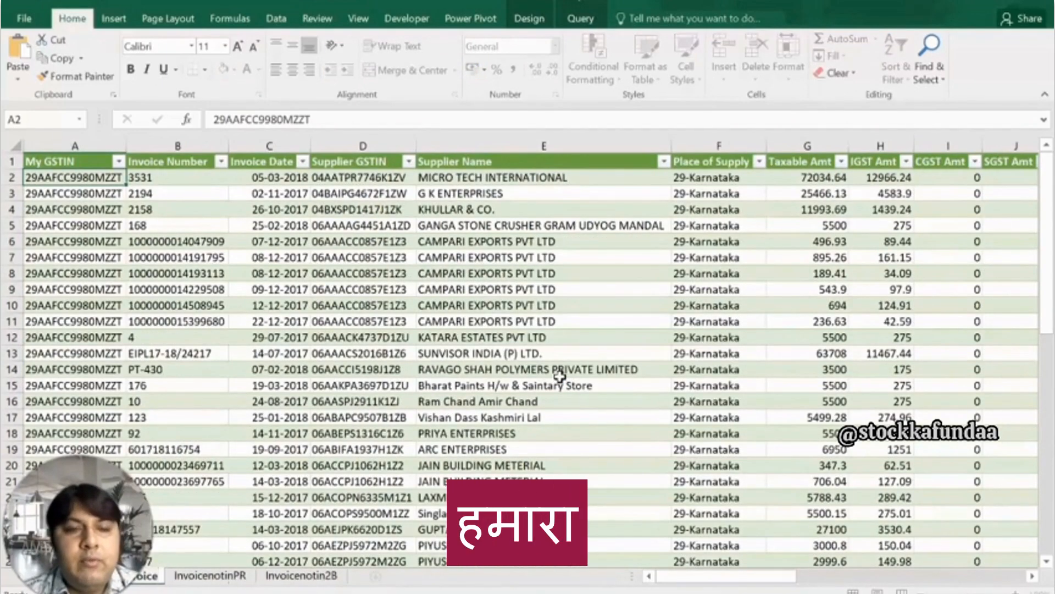
type("match2B")
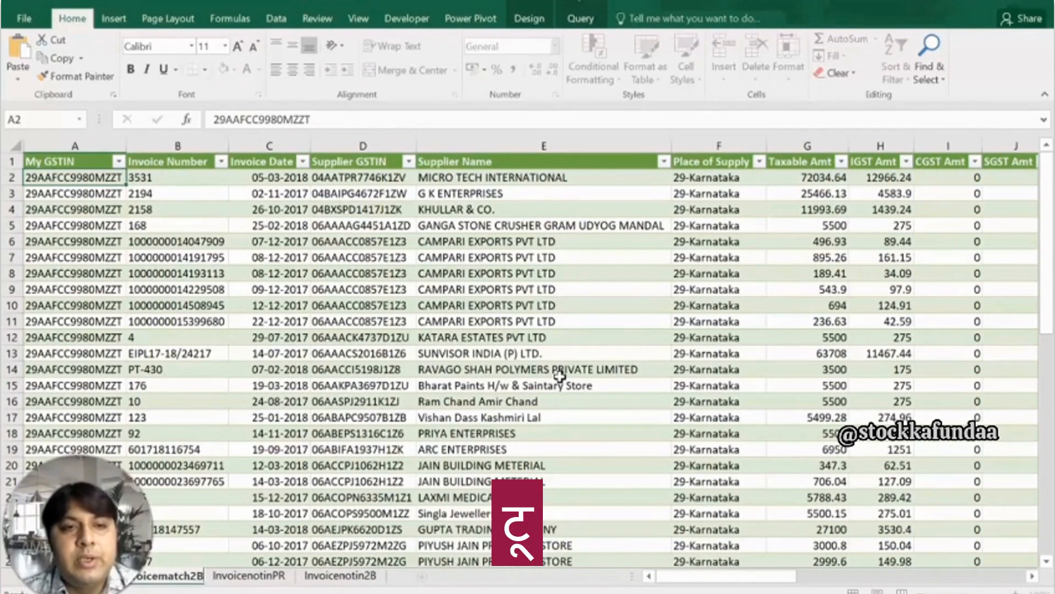
key("Return")
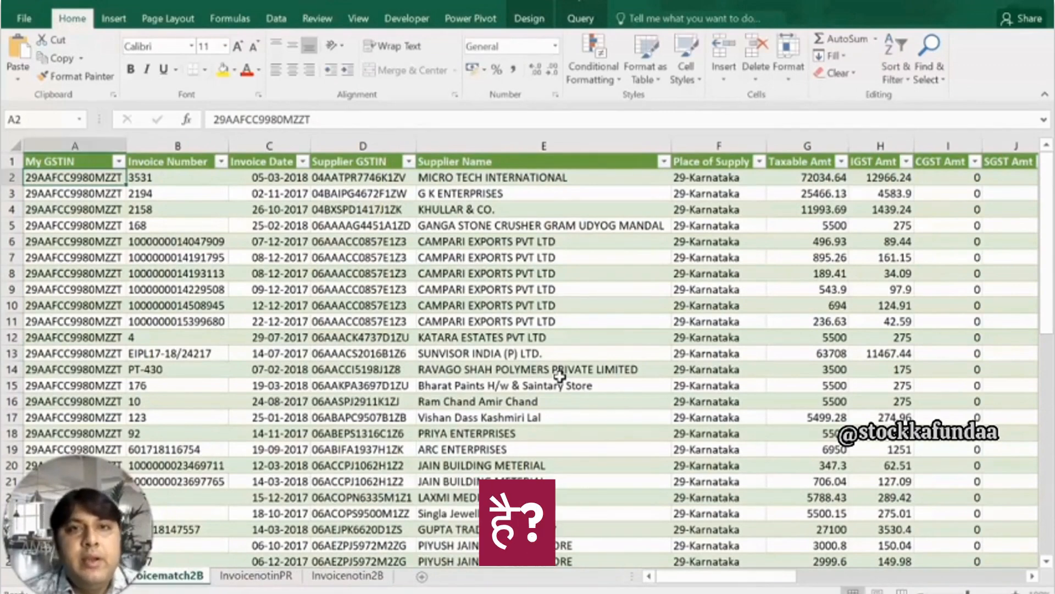
Look across the column headers of the Invoicematch2B sheet, from the purchase register columns to the 2B columns.
key("Up")
key("Right")
key("Right")
key("Right")
key("Right")
key("Right")
key("Right")
key("Right")
key("Right")
key("Right")
key("Right")
key("Right")
key("Right")
key("Right")
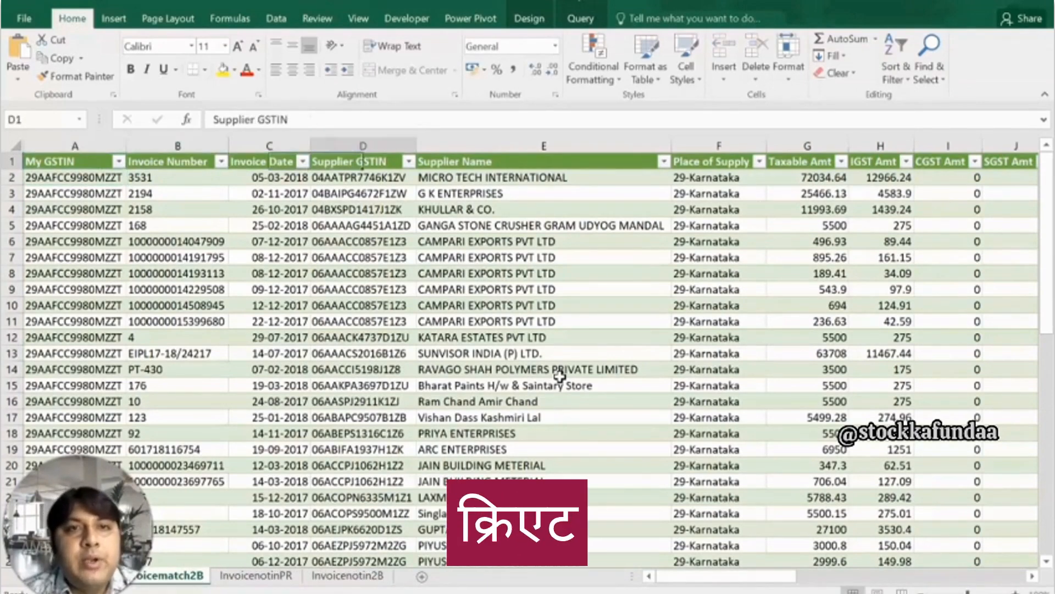
key("Right")
key("Right")
key("Right")
key("Right")
key("Right")
key("Right")
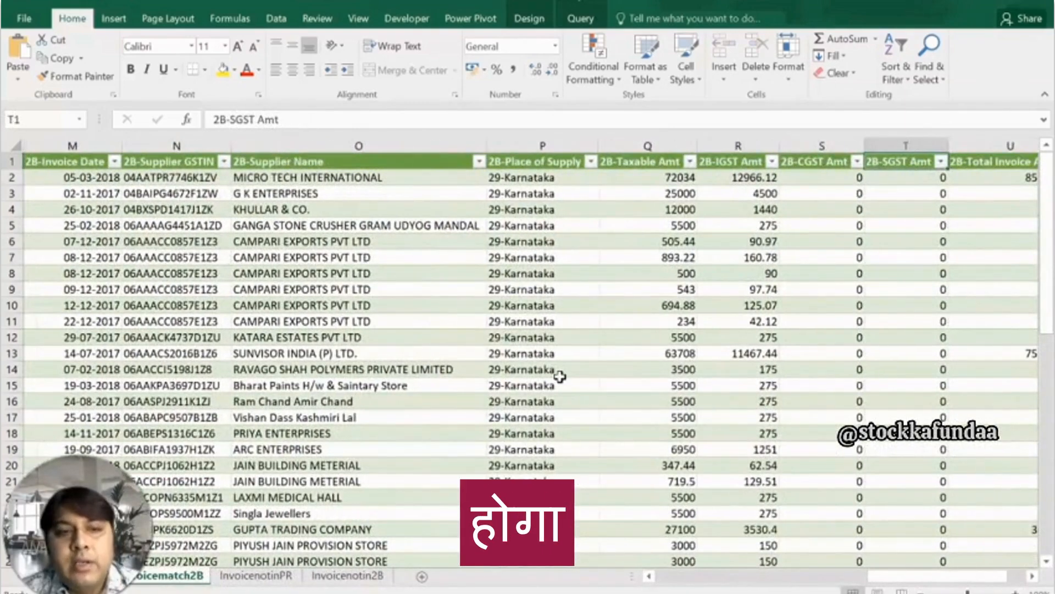
key("Left")
key("Left")
key("Left")
key("Left")
key("Left")
Go to the Invoicenotin2B sheet and examine the first invoice row across its columns.
key("ctrl+Page_Down")
key("ctrl+Page_Down")
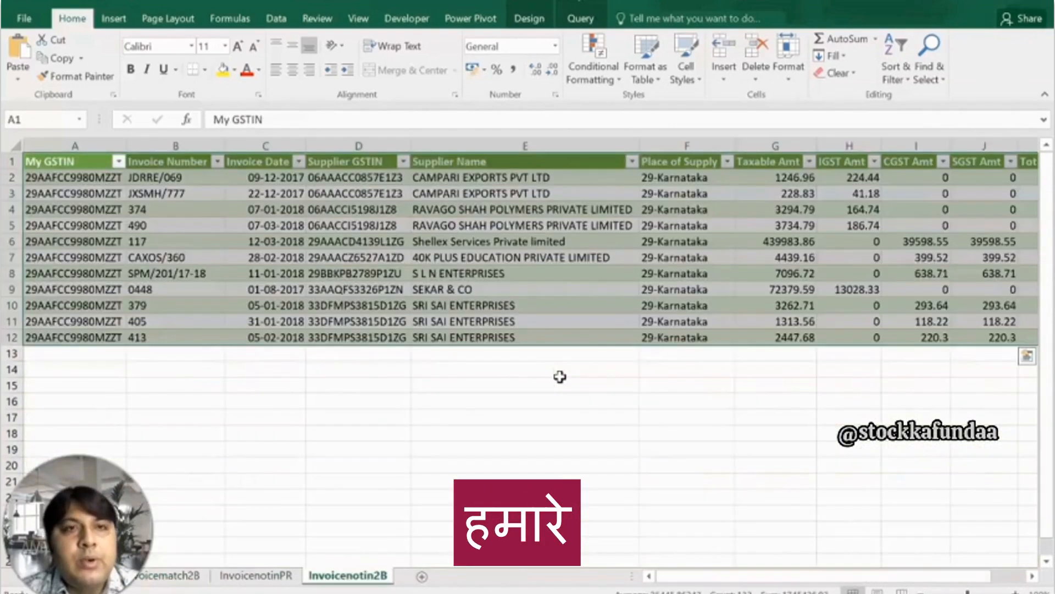
key("Right")
key("Right")
key("Right")
key("Down")
key("Left")
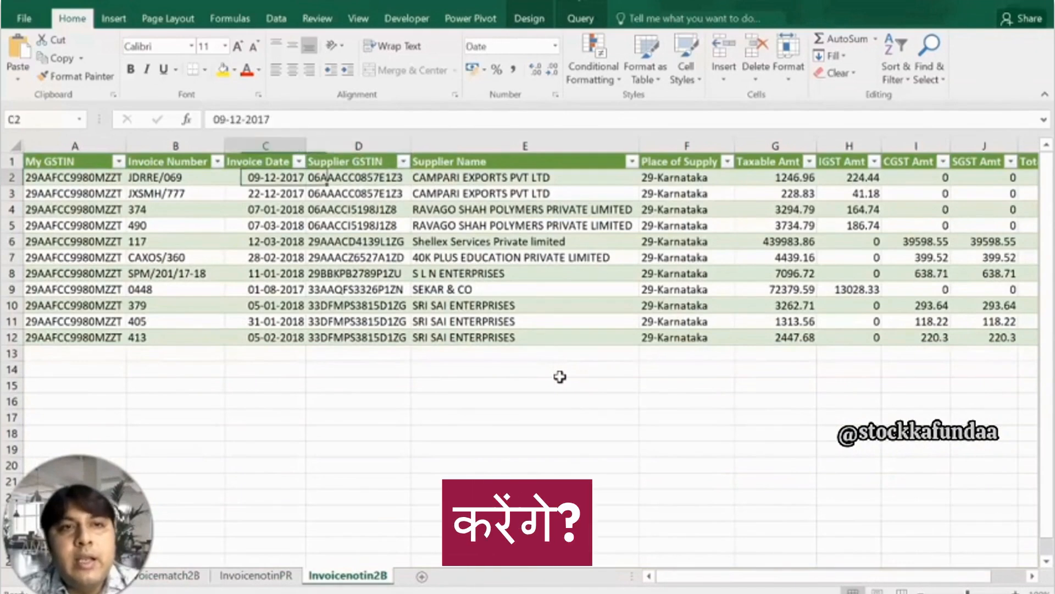
key("Left")
key("Right")
key("Right")
key("Right")
key("Right")
key("Right")
key("Right")
key("Right")
key("Right")
key("Right")
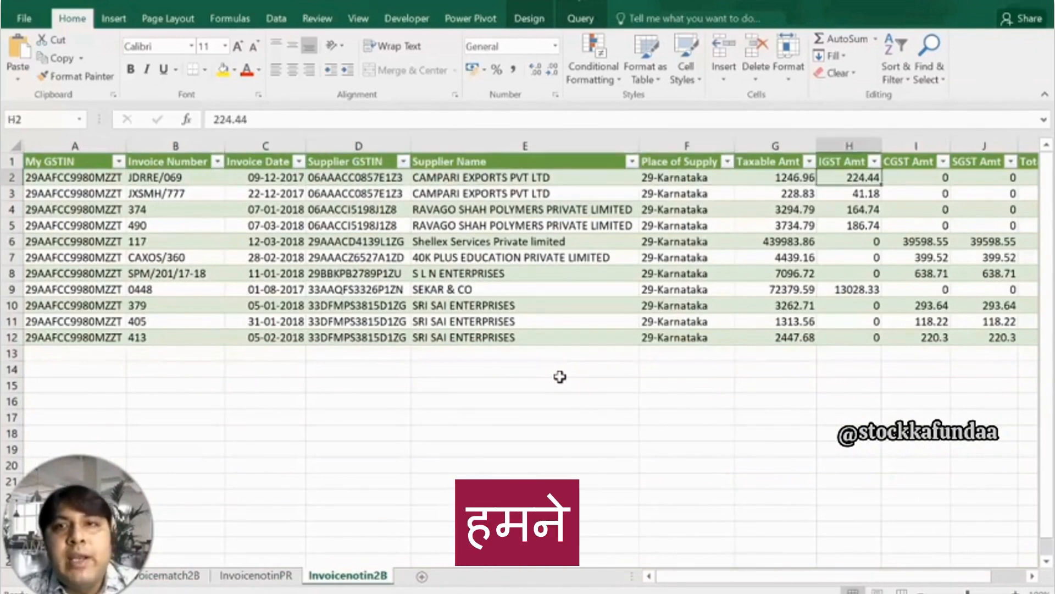
key("Left")
key("Left")
key("Left")
key("Left")
key("Left")
key("Left")
key("Left")
key("Left")
key("Left")
key("Left")
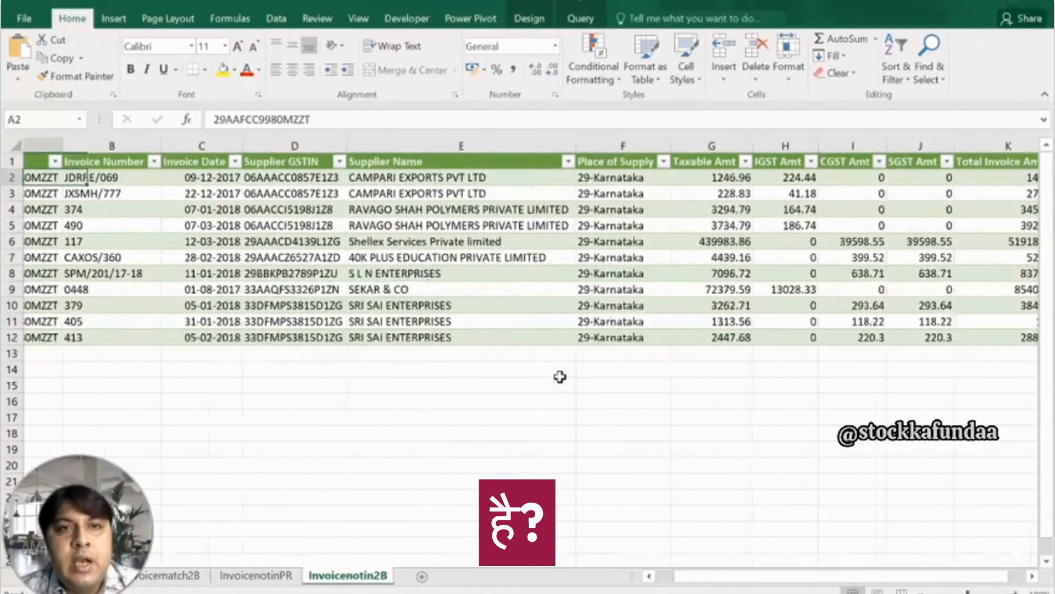
key("Right")
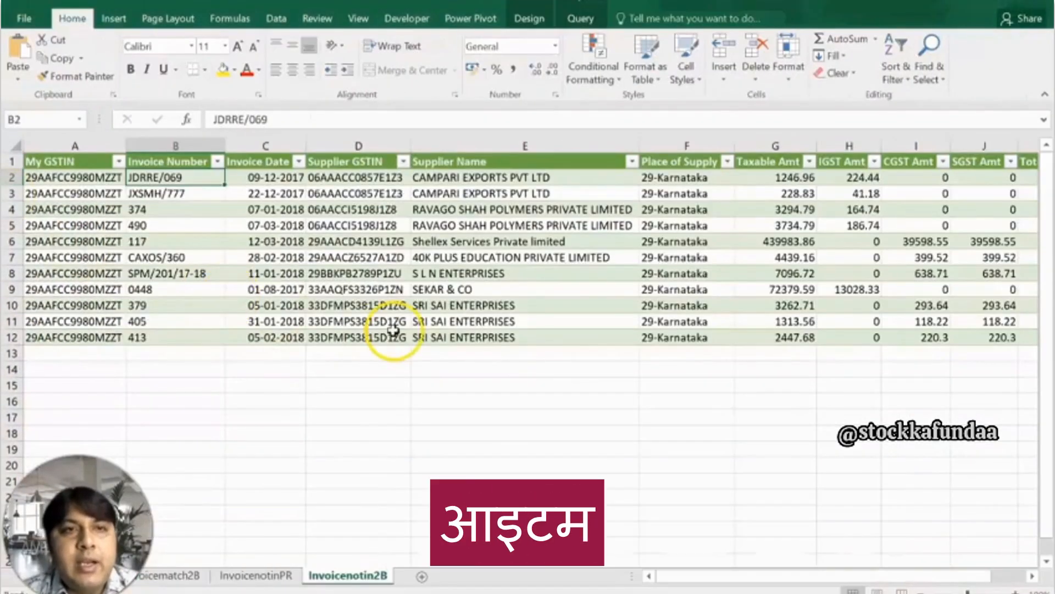
Examine the invoice numbers in the Invoicenotin2B table down to its last row.
key("ctrl+shift+Down")
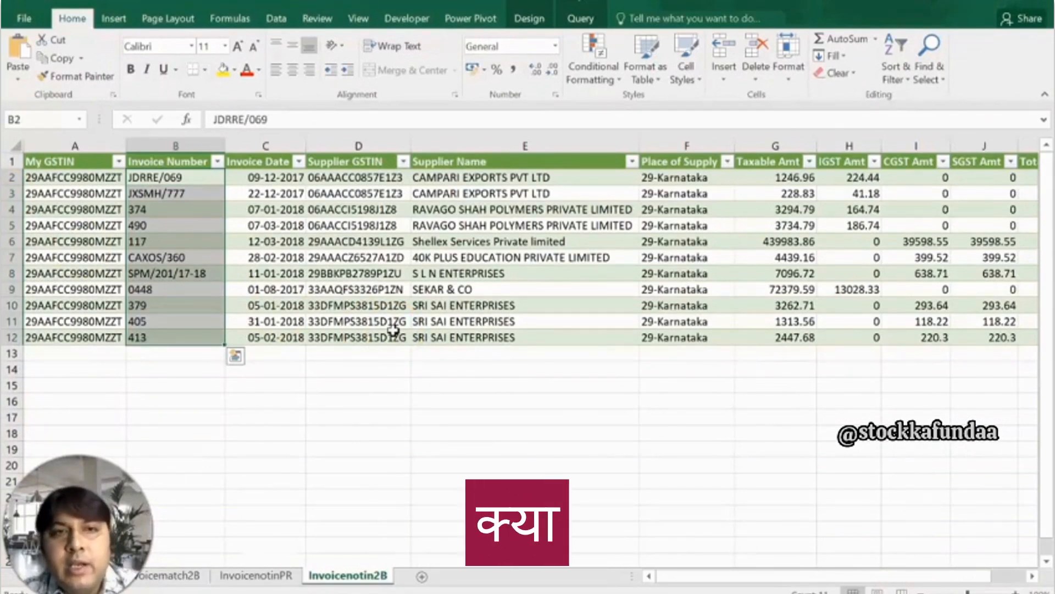
key("Down")
key("Down")
key("Down")
key("Down")
key("Down")
key("Down")
key("Down")
key("Down")
key("Down")
key("Down")
key("Left")
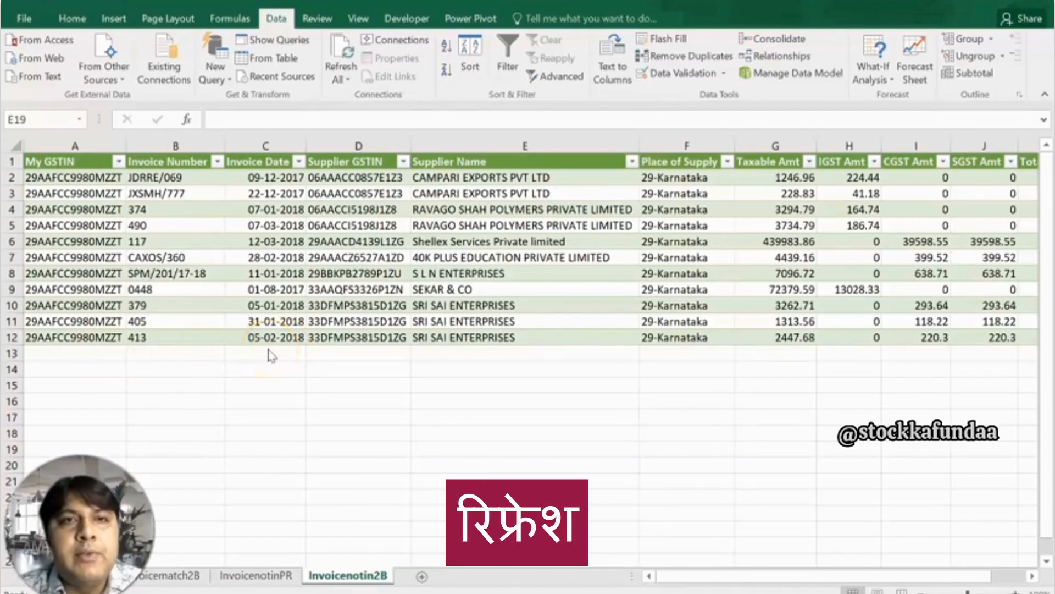
left_click(540, 393)
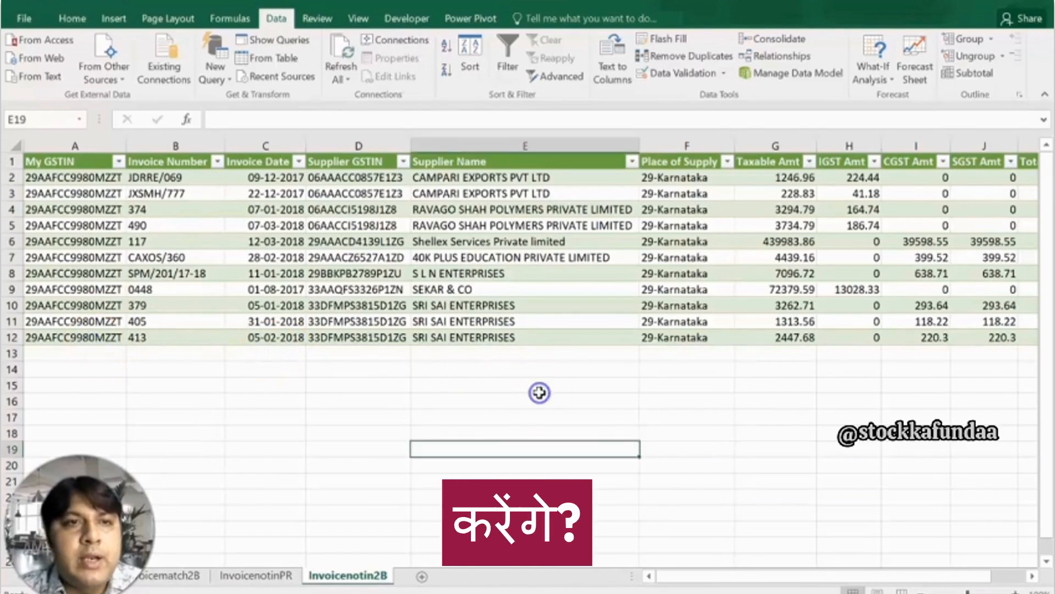
left_click(96, 338)
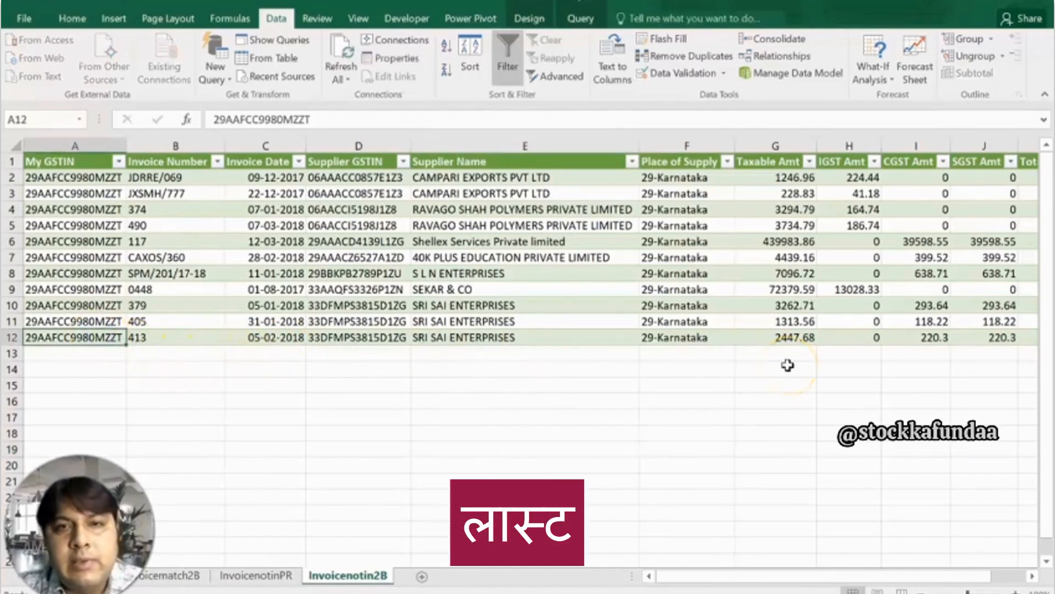
Examine the last two invoice rows of the Invoicenotin2B table, from the amount columns back to My GSTIN.
key("Right")
key("Up")
left_click(787, 365)
key("Down")
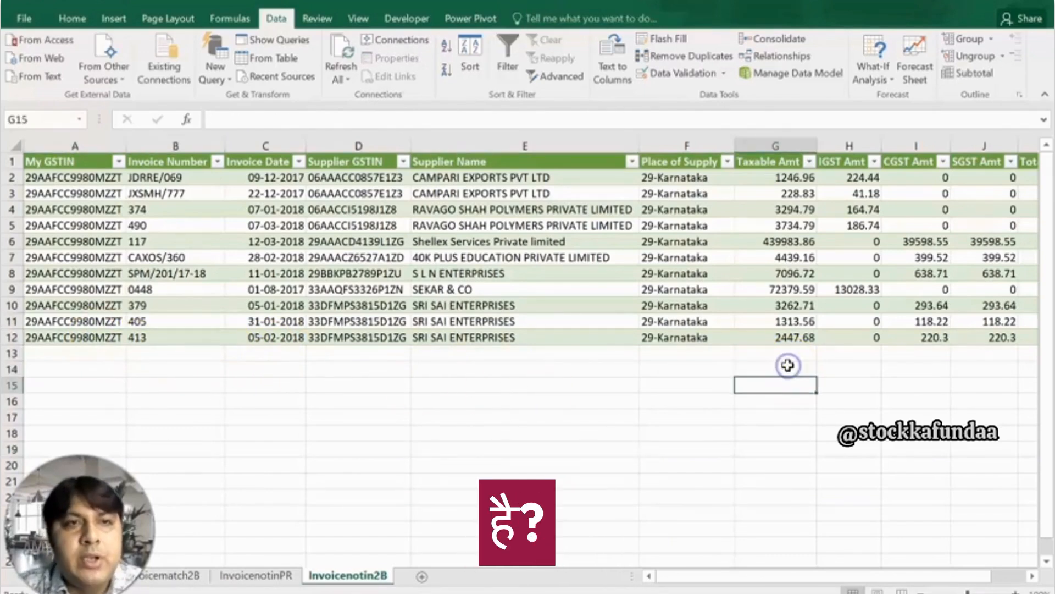
key("Up")
key("Up")
key("Left")
key("Left")
key("Left")
key("Up")
key("Up")
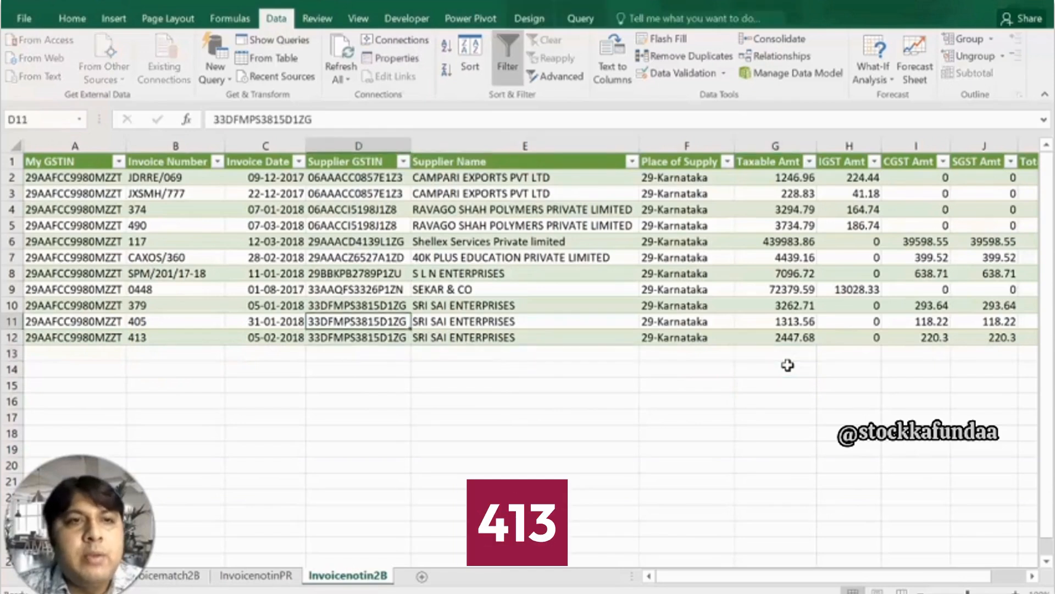
key("Left")
key("Left")
key("Left")
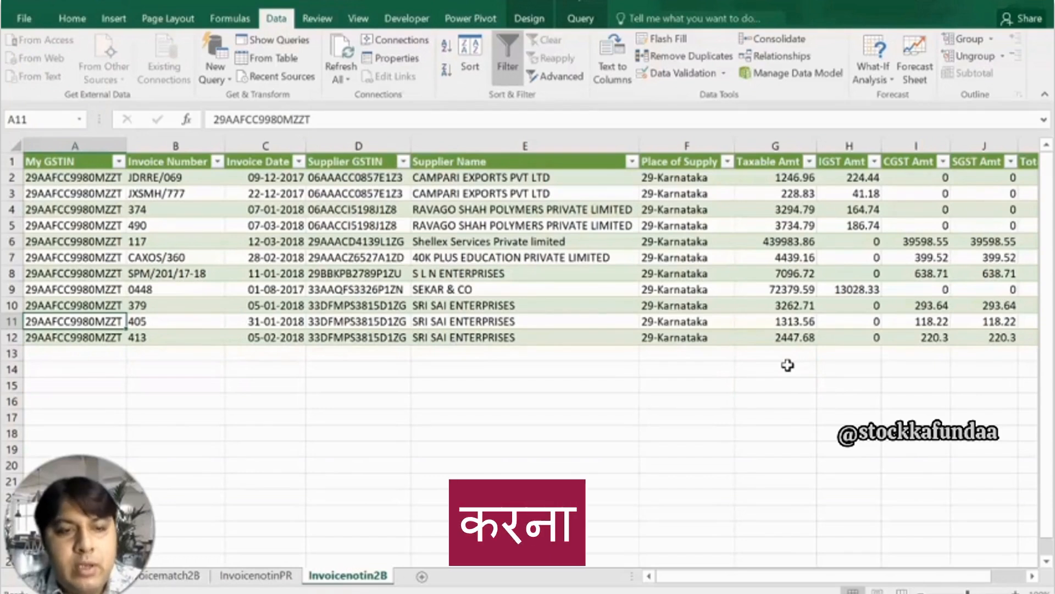
Look down the My GSTIN column of the Invoicenotin2B table from the first invoice to the second-last row.
key("ctrl+Up")
key("Down")
key("ctrl+shift+Down")
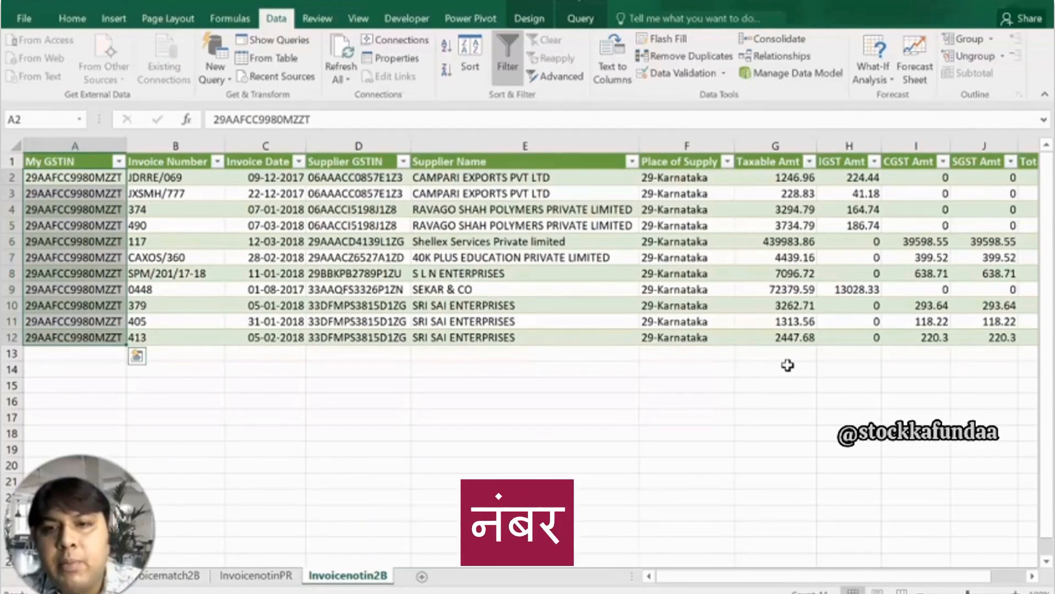
key("Down")
key("Down")
key("Down")
key("Down")
key("Down")
key("Down")
key("Down")
key("Down")
key("Down")
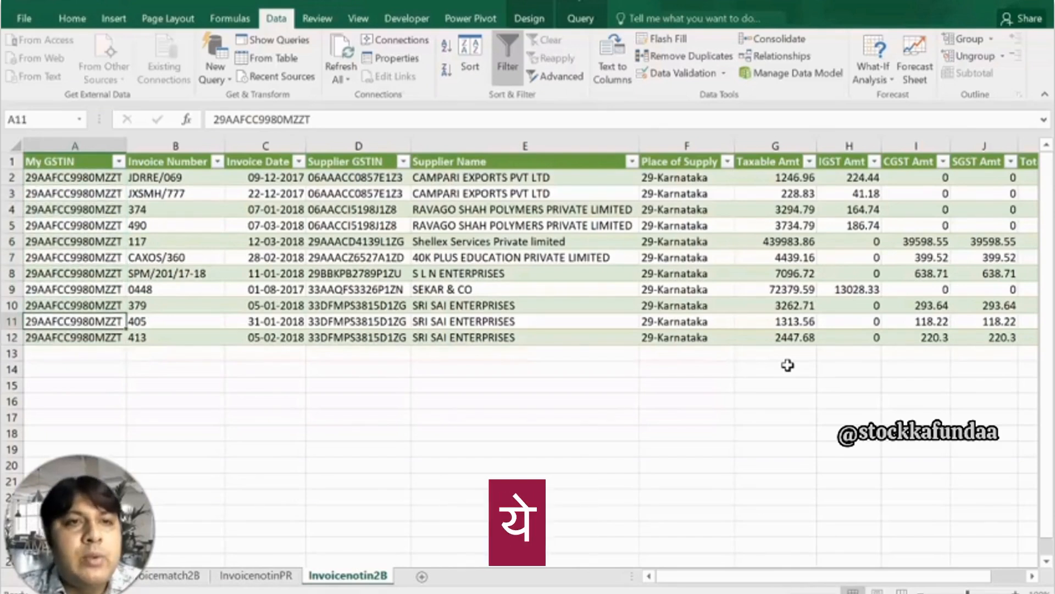
Open the GSTR2B_Dataset workbook and go to the first empty row below its invoice table.
key("shift+Down")
key("ctrl+c")
left_click(643, 593)
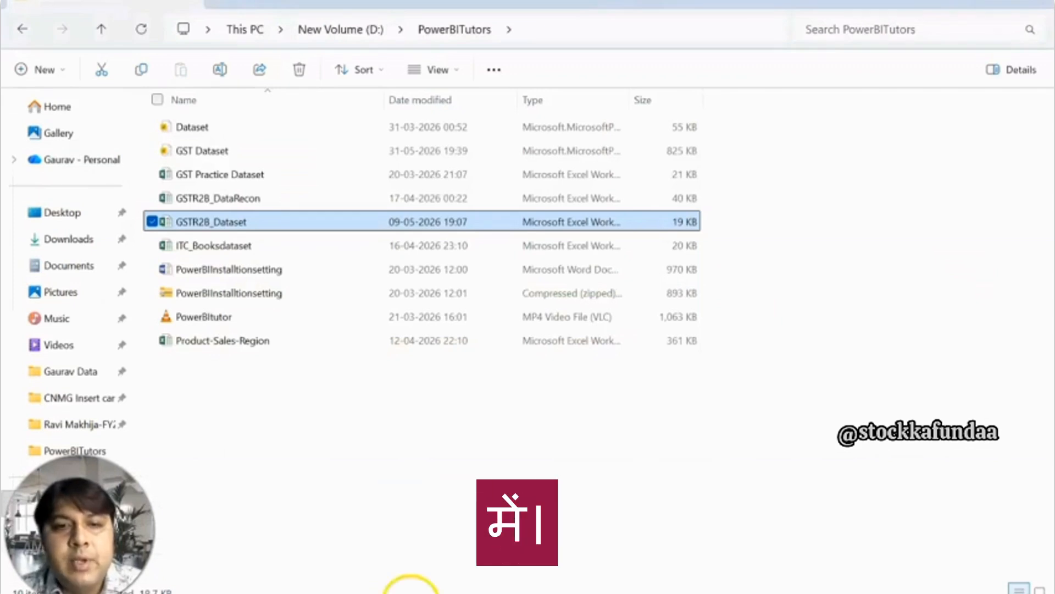
left_click(348, 528)
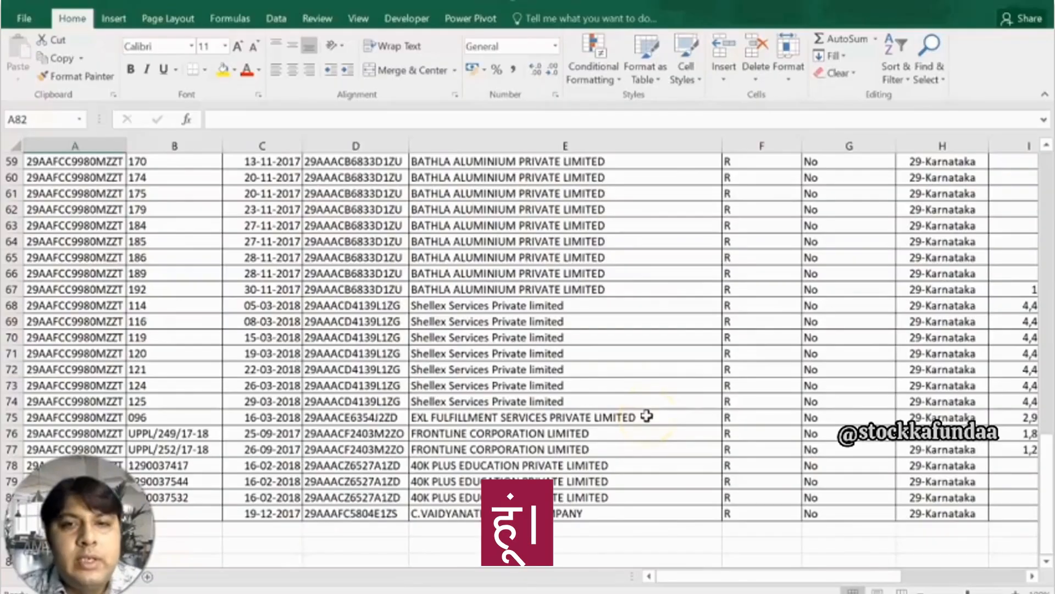
scroll(646, 417, "down", 2)
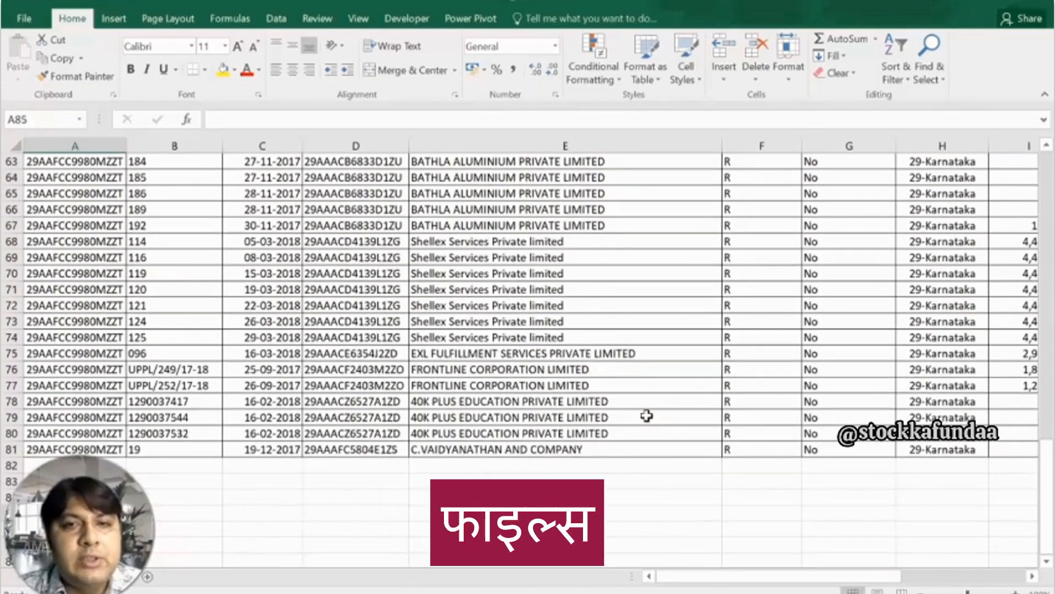
key("Up")
key("ctrl+shift+Up")
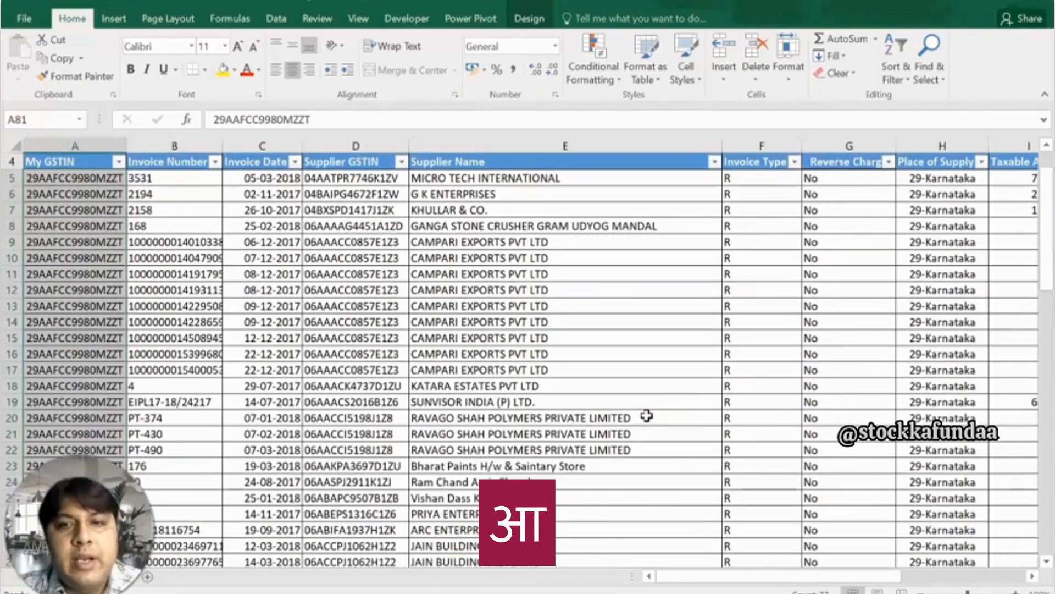
key("Down")
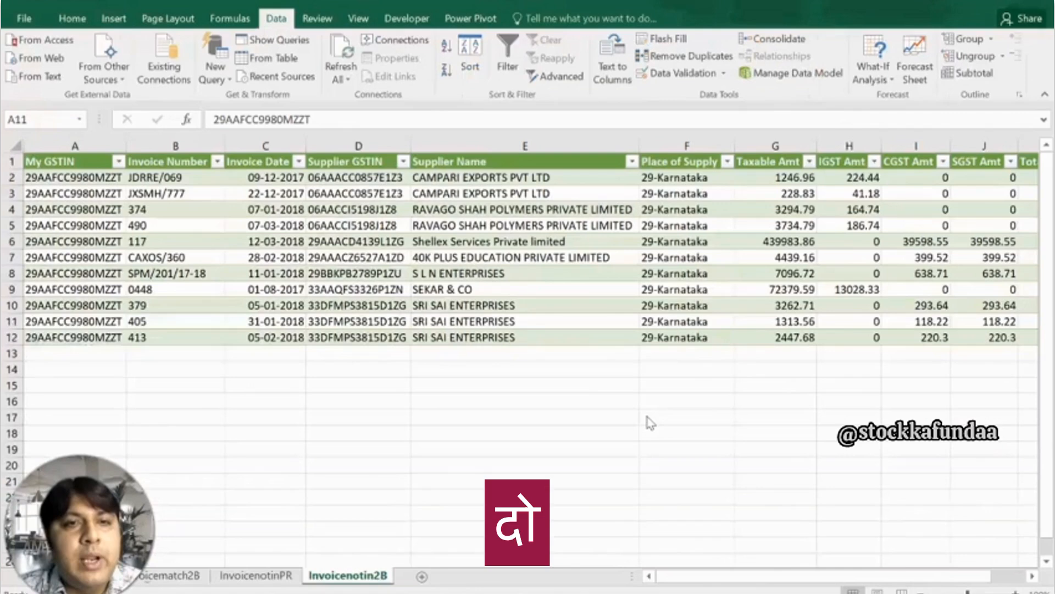
Copy My GSTIN through Supplier Name of the last two Invoicenotin2B invoices into row 82 onward of the GSTR2B_Dataset table.
key("ctrl+v")
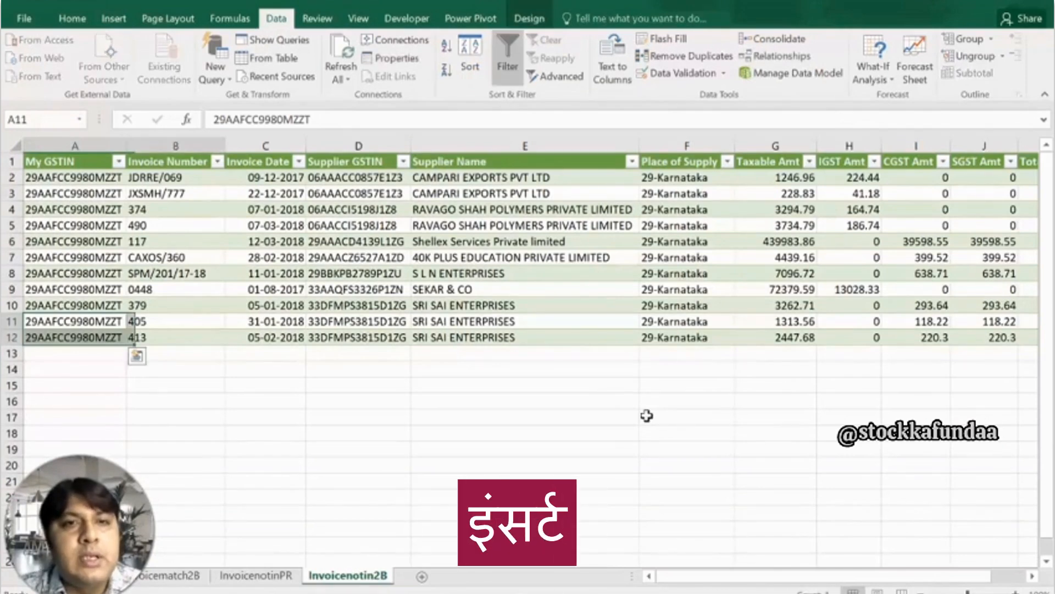
key("shift+Right")
key("shift+Right")
key("shift+Right")
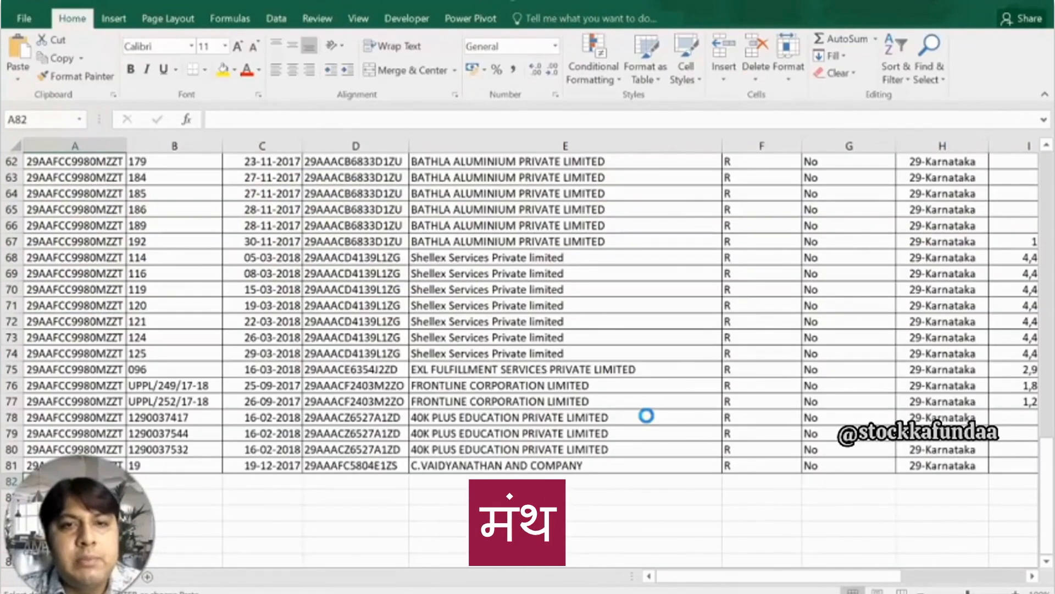
key("ctrl+v")
Fill the Invoice Type value R down into the two new rows, 82 and 83.
key("Right")
key("Right")
key("Right")
key("Right")
key("Right")
key("Right")
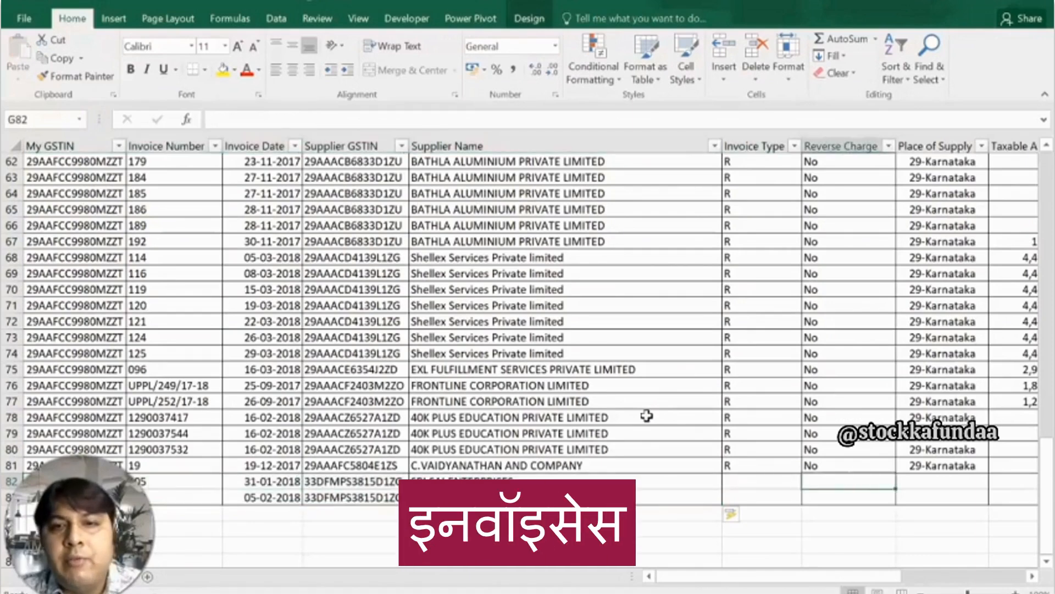
key("Left")
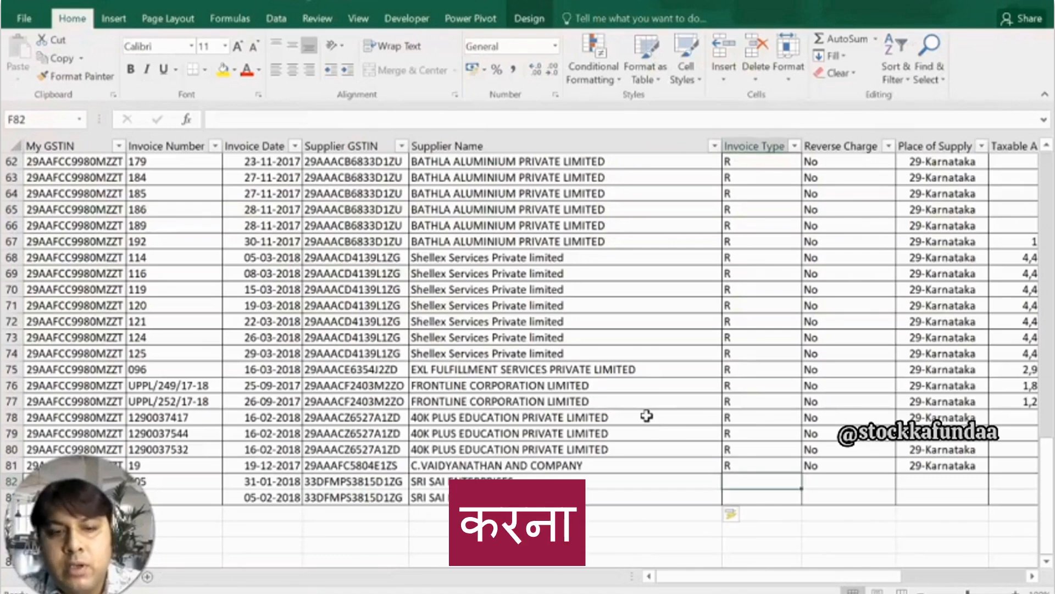
key("Down")
key("ctrl+d")
key("Up")
Fill Reverse Charge with No and Place of Supply with 29-Karnataka in the two new rows.
key("Right")
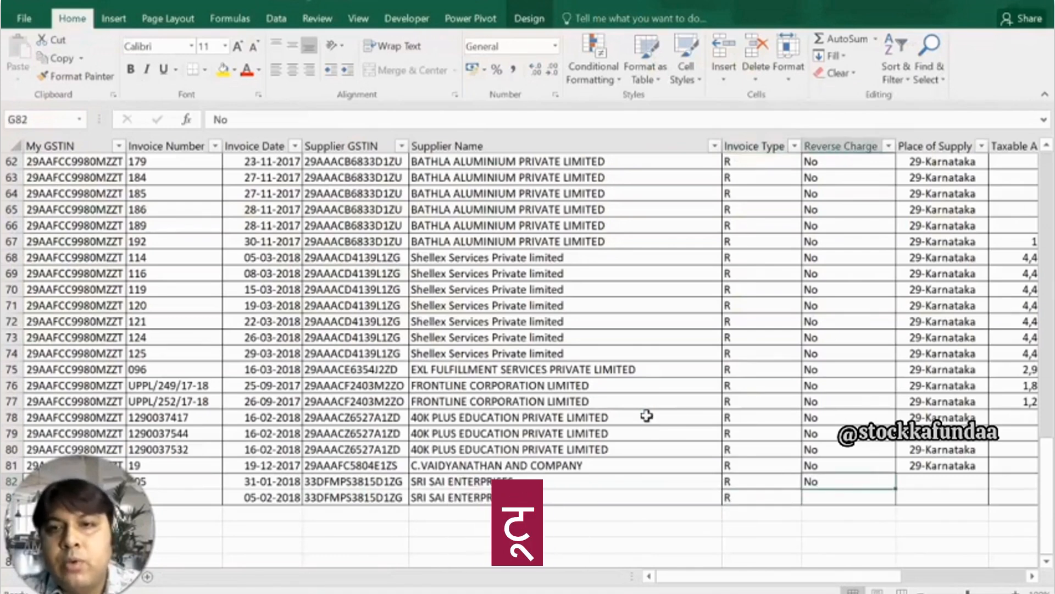
key("Up")
key("Right")
key("Right")
key("Left")
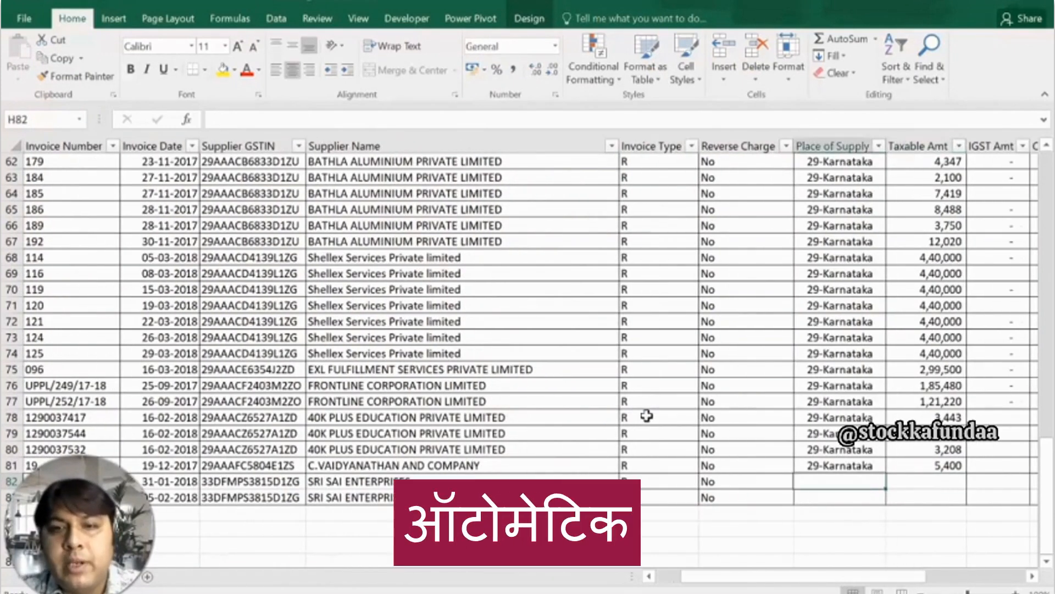
key("ctrl+d")
key("shift+Down")
key("ctrl+d")
Copy the taxable, IGST, CGST and SGST amounts of the last two Invoicenotin2B invoices into the matching columns of rows 82 and 83.
key("Right")
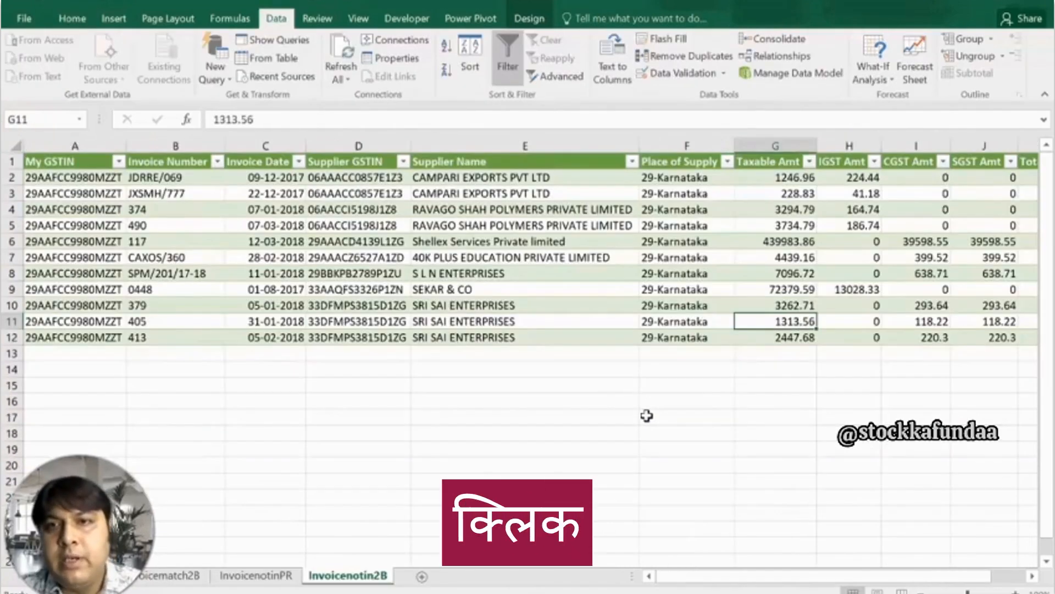
key("shift+Down")
key("shift+Right")
key("shift+Right")
key("shift+Right")
key("ctrl+c")
key("shift+Right")
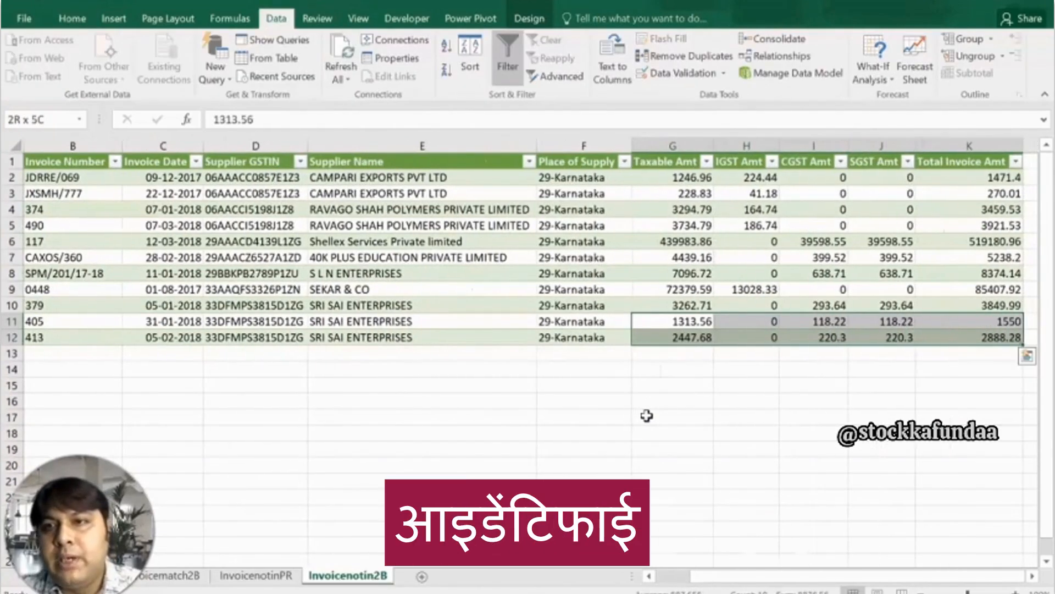
key("shift+Left")
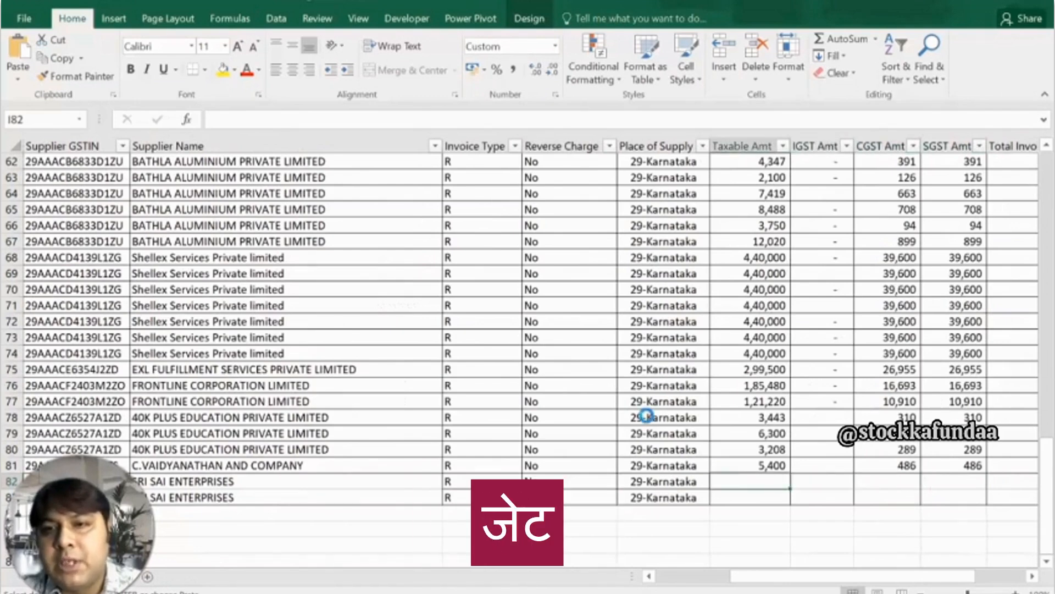
key("ctrl+v")
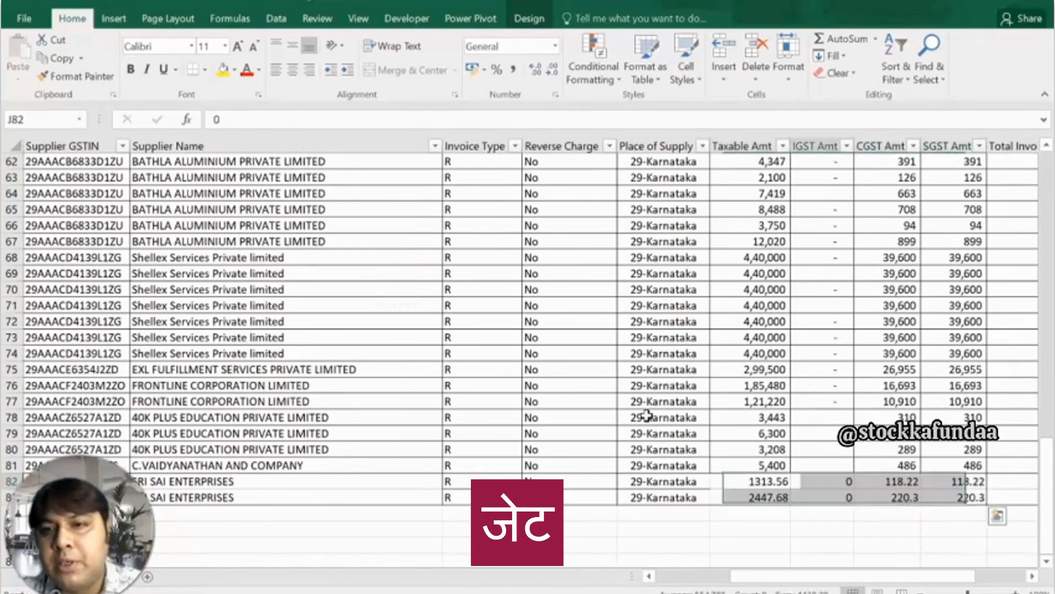
Fill down the total invoice amount, GSTR-1 filing status Filed and ITC availability Yes for the two new rows.
key("Right")
key("Right")
key("Right")
key("Right")
key("ctrl+d")
key("Down")
key("ctrl+d")
key("Up")
key("Right")
key("ctrl+d")
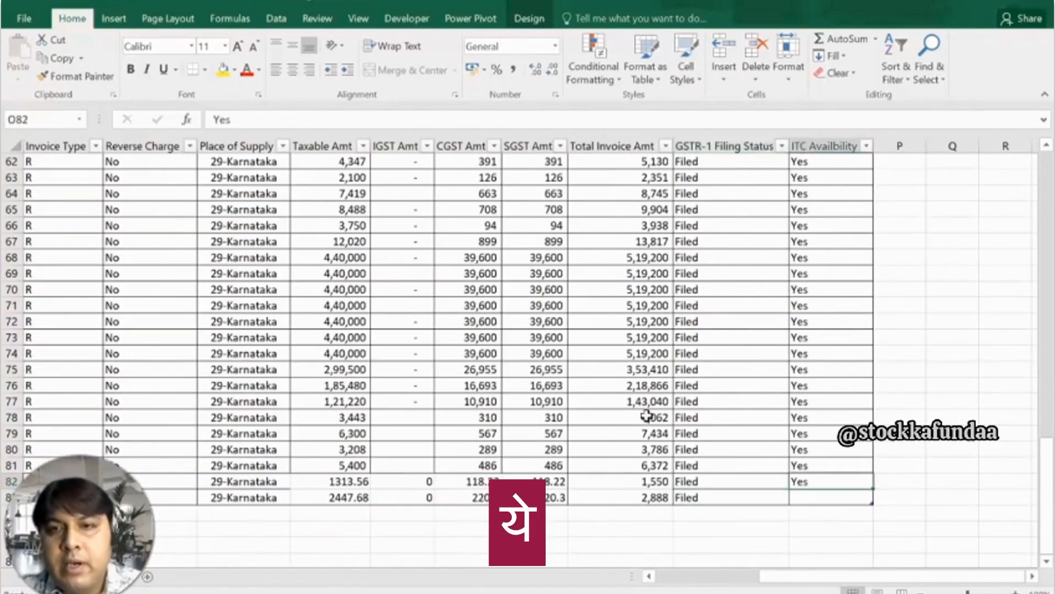
key("Down")
Apply all borders to the two new invoice rows across every table column.
key("ctrl+Left")
key("Right")
key("Right")
key("Up")
key("Left")
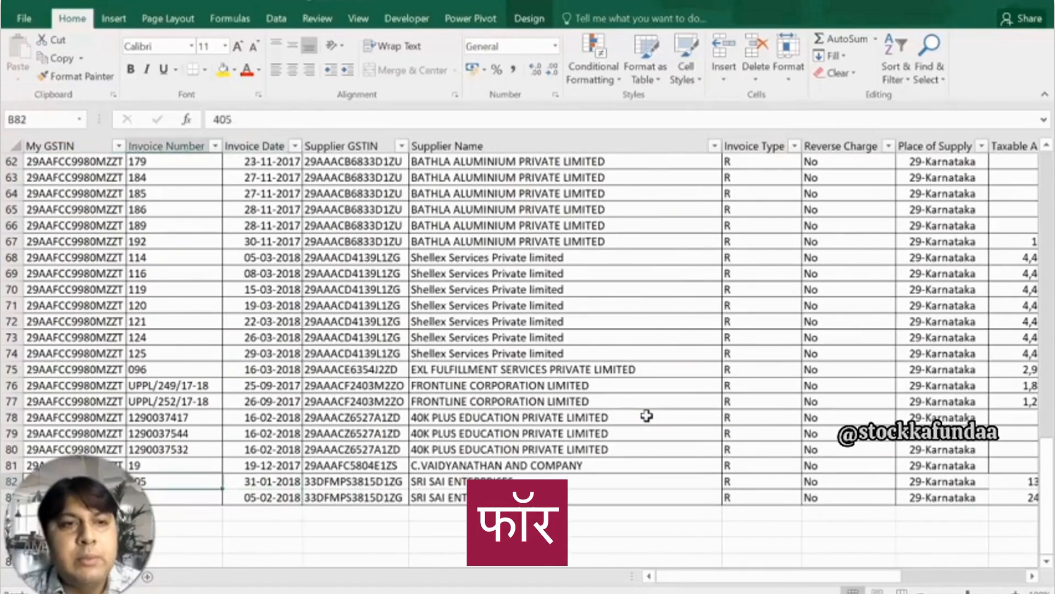
key("Left")
key("ctrl+shift+Right")
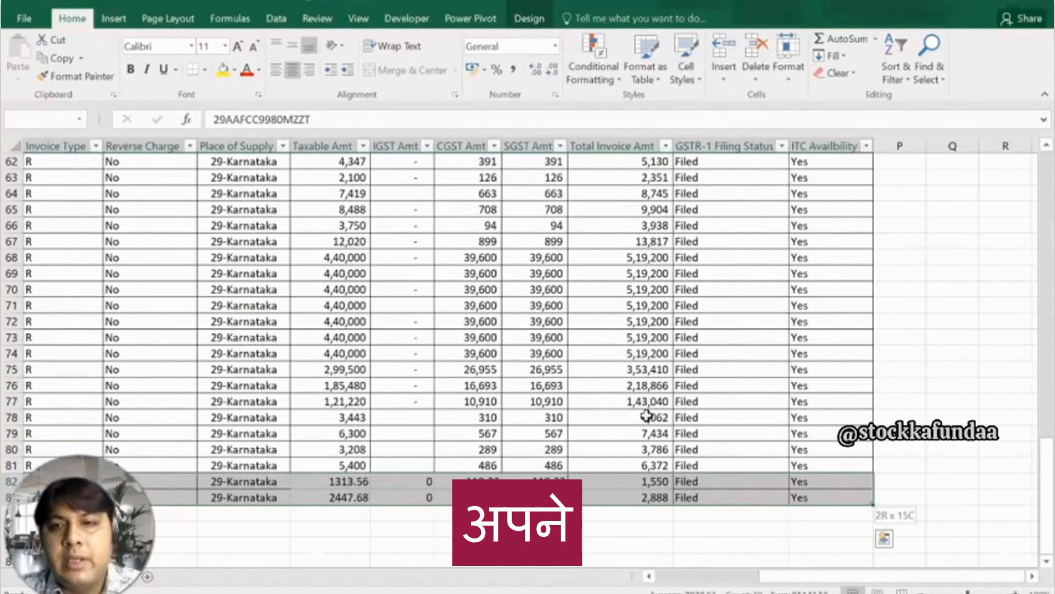
key("alt+h")
key("b")
key("a")
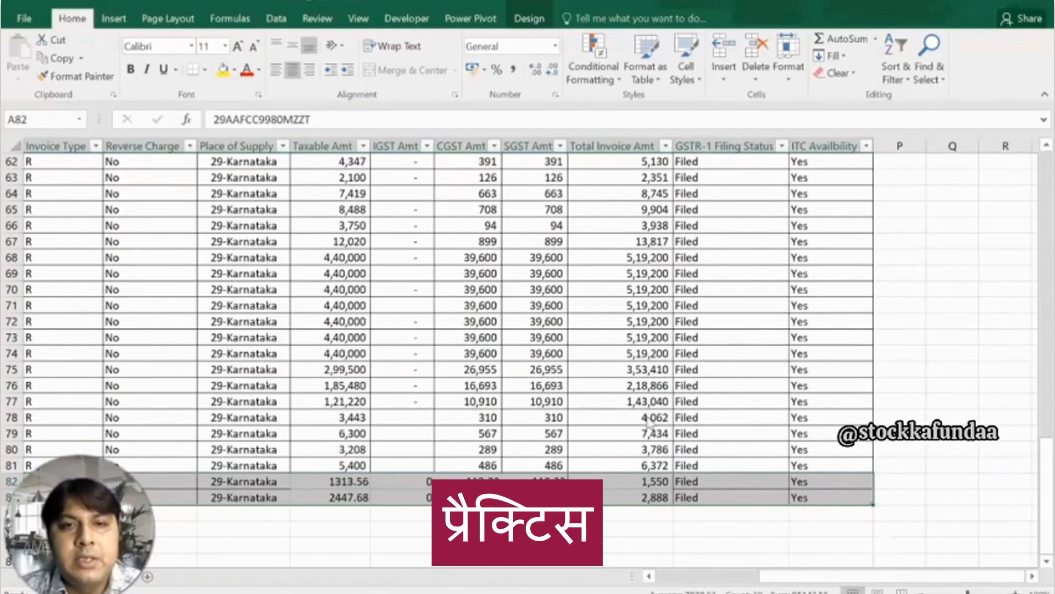
Close the GSTR2B_Dataset workbook and save its changes.
key("ctrl+BackSpace")
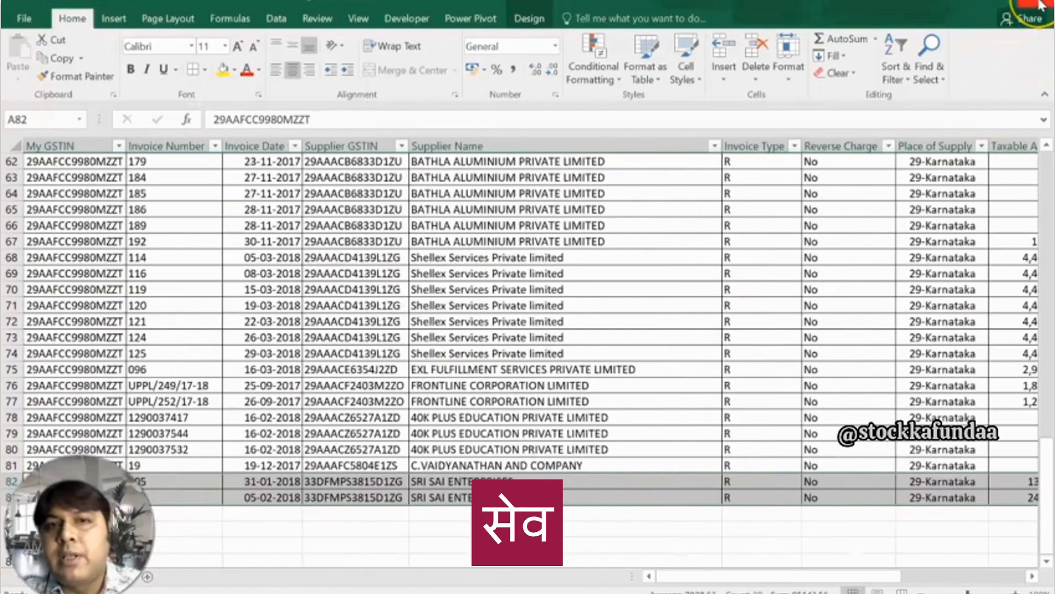
left_click(1040, 5)
left_click(455, 321)
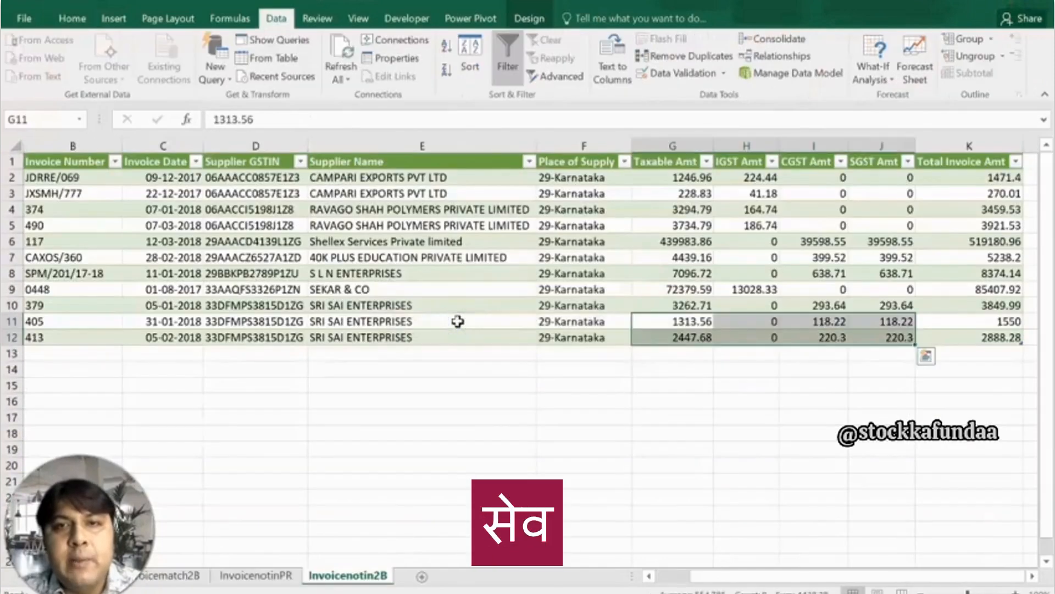
Go to the Invoicematch2B sheet and find the same two invoices at the end of its table.
key("Left")
key("Home")
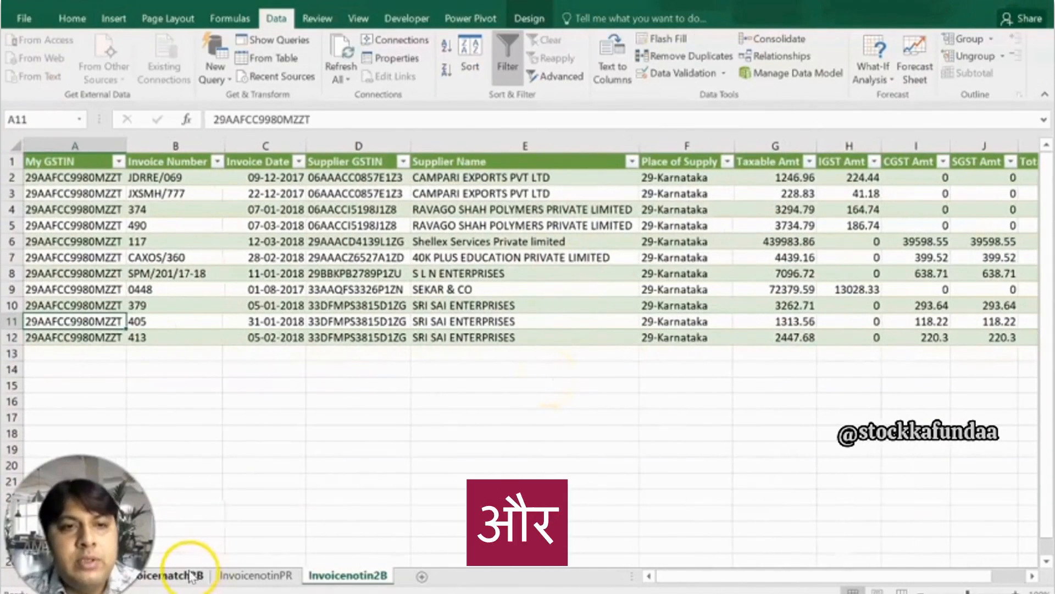
left_click(192, 578)
key("ctrl+Home")
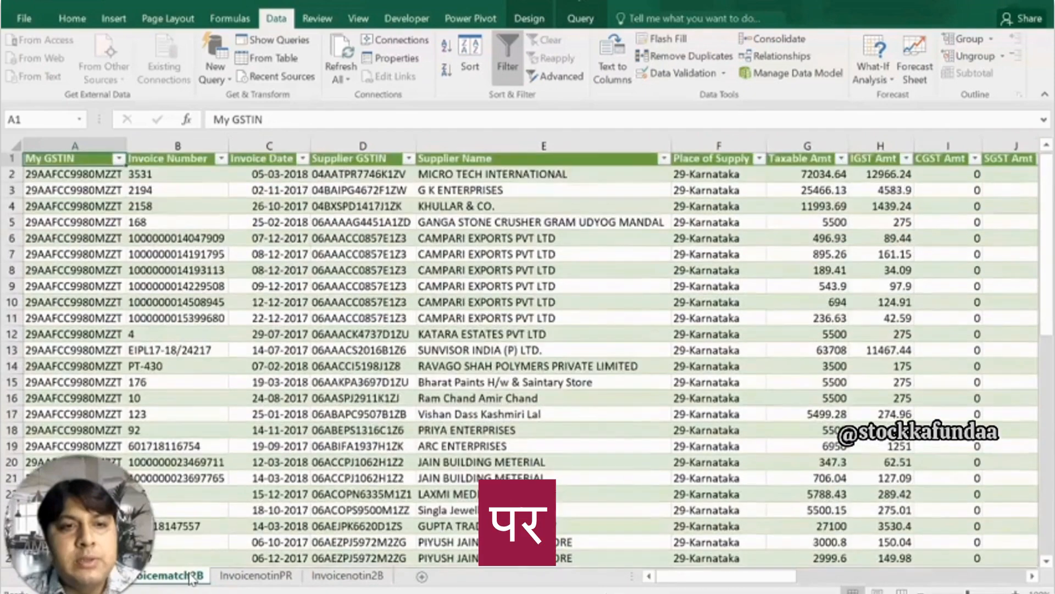
key("Down")
key("ctrl+Down")
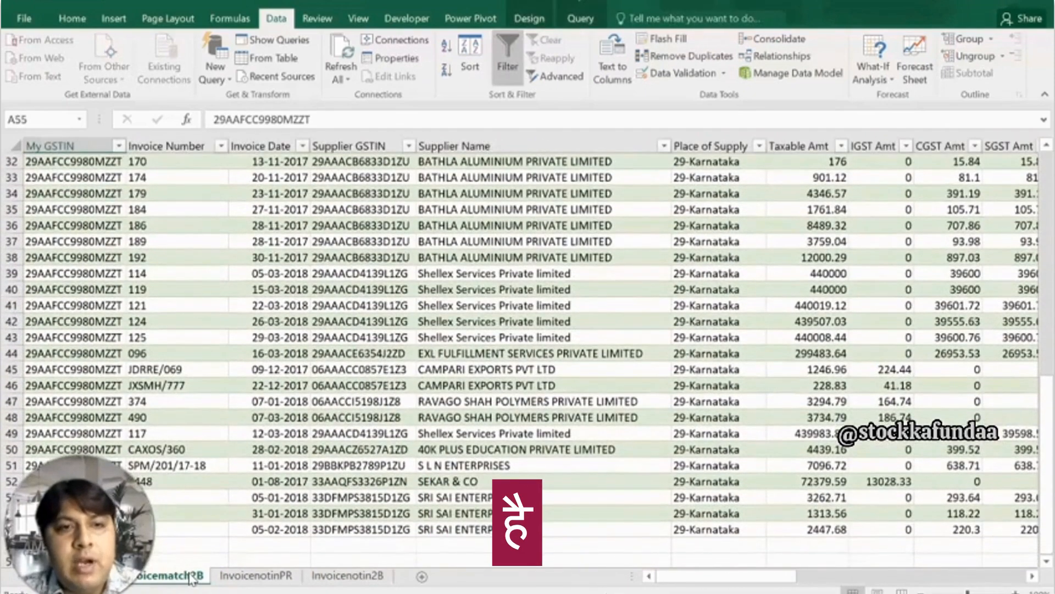
key("Right")
key("Up")
Look across the second-last Invoicematch2B row from the purchase register columns through the 2B supplier and amount columns.
key("Right")
key("Right")
key("Right")
key("Right")
key("Right")
key("Right")
key("Right")
key("Right")
key("Right")
key("Right")
key("Right")
key("Right")
key("Right")
key("Right")
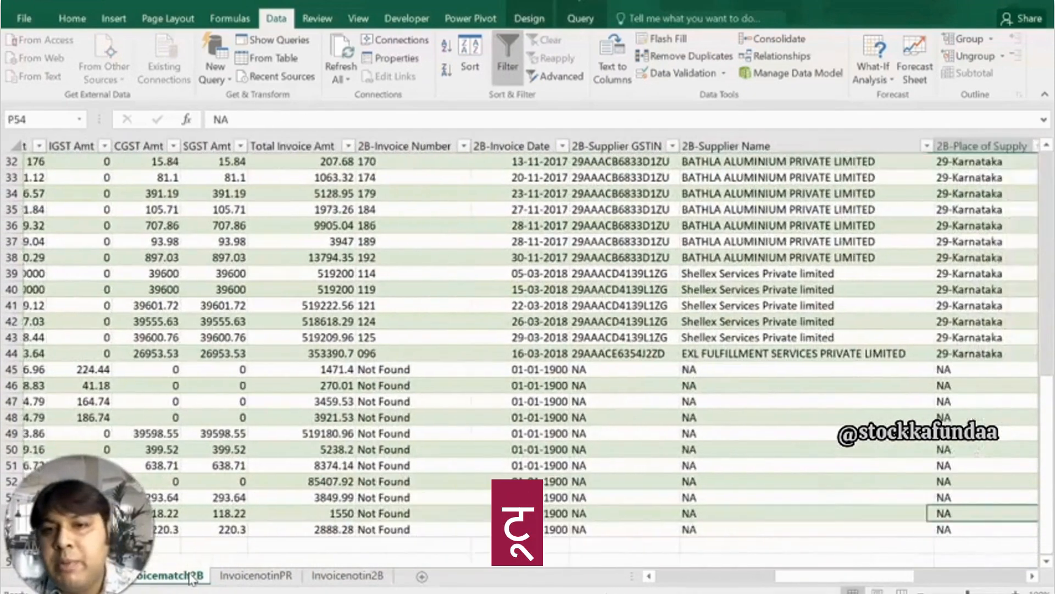
key("Left")
key("Left")
key("Left")
key("Right")
key("Right")
key("Right")
key("Right")
key("Right")
key("Right")
key("Right")
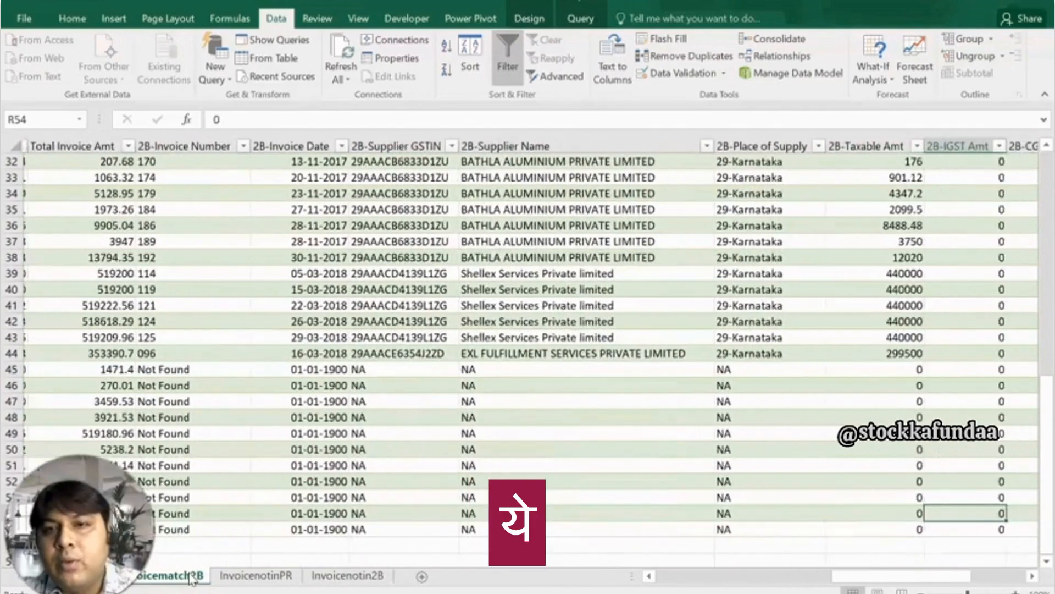
key("Right")
key("Left")
key("Left")
key("Left")
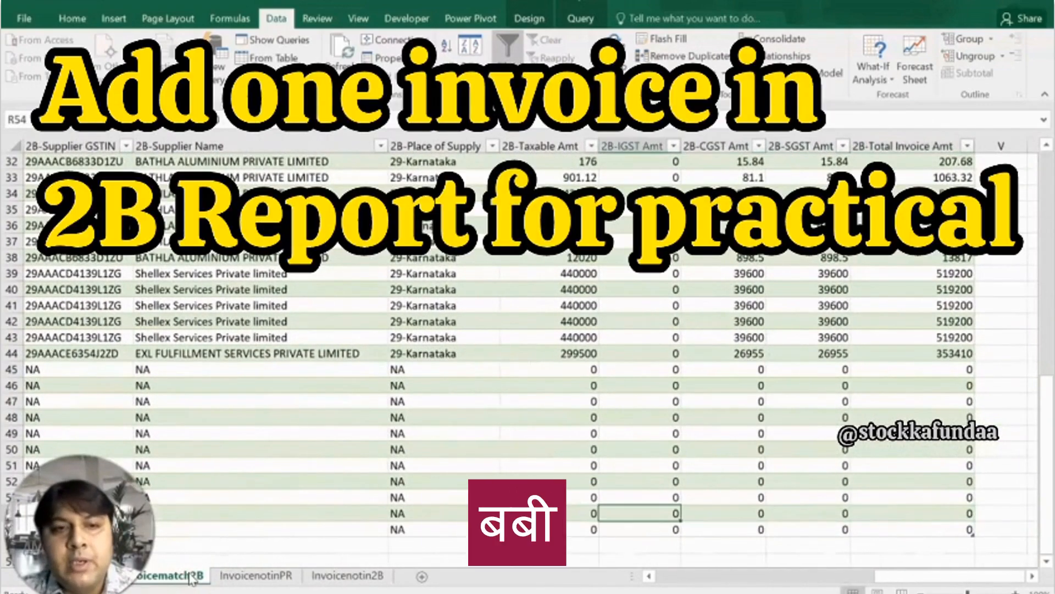
Return to the Invoicenotin2B sheet and refresh all queries to load the updated 2B data.
left_click(336, 575)
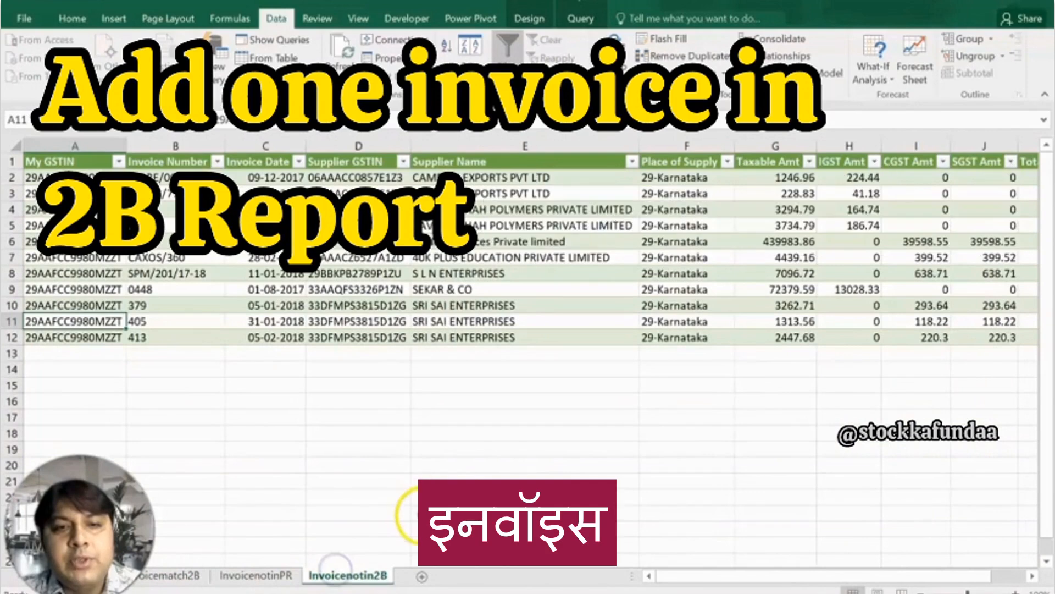
left_click(340, 61)
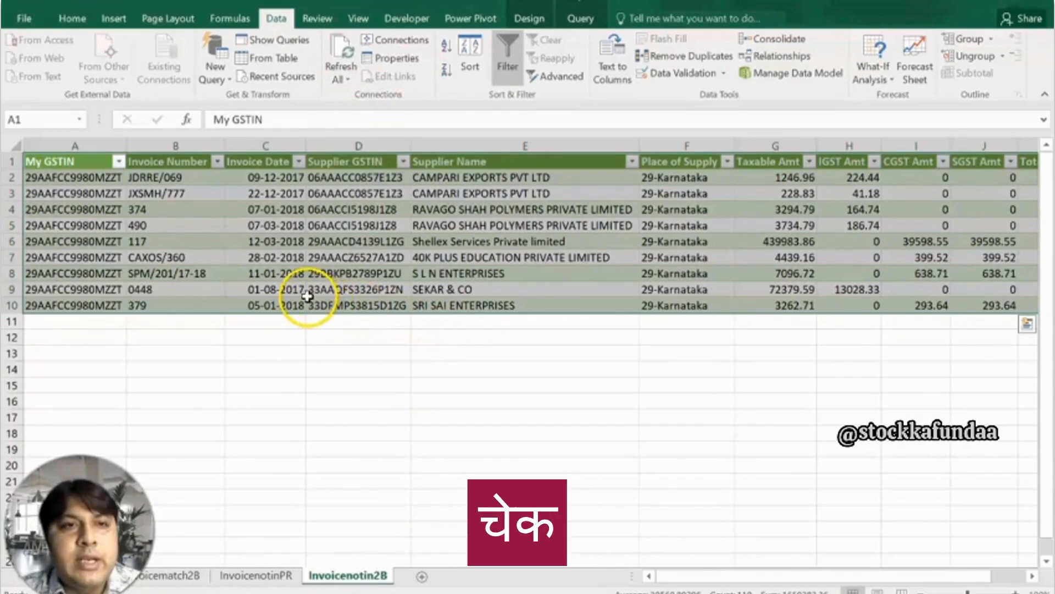
left_click(195, 329)
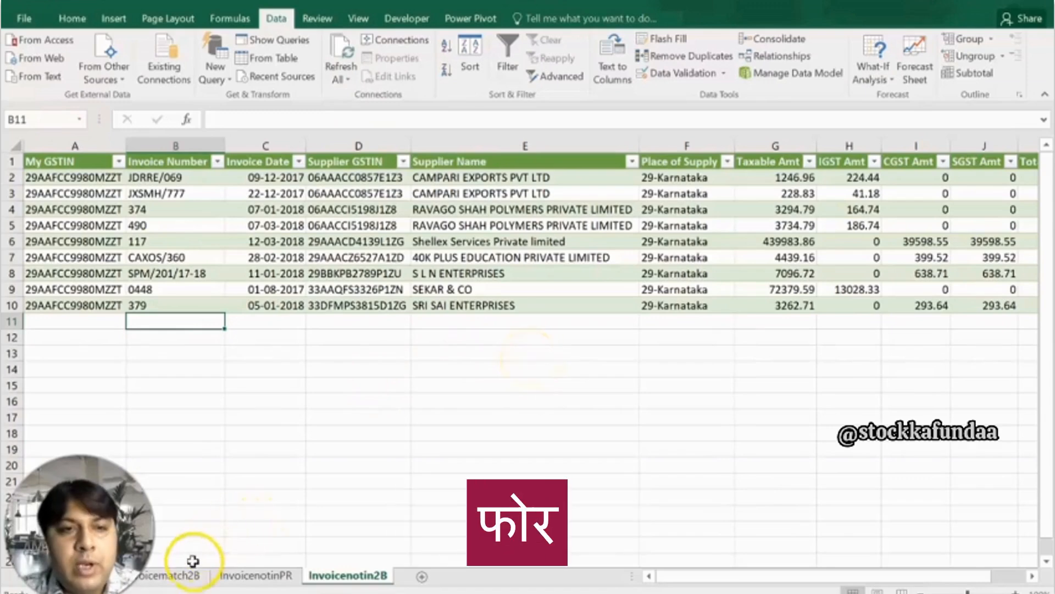
Go to the Invoicematch2B sheet and locate invoices 405 and 413 near the end of its table.
left_click(175, 579)
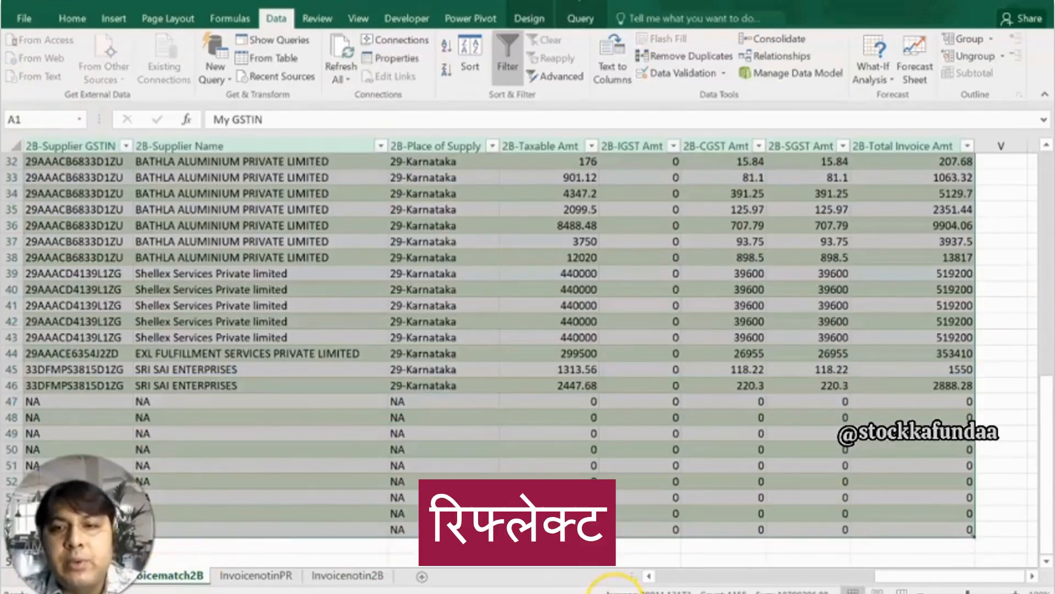
key("ctrl+Home")
key("Right")
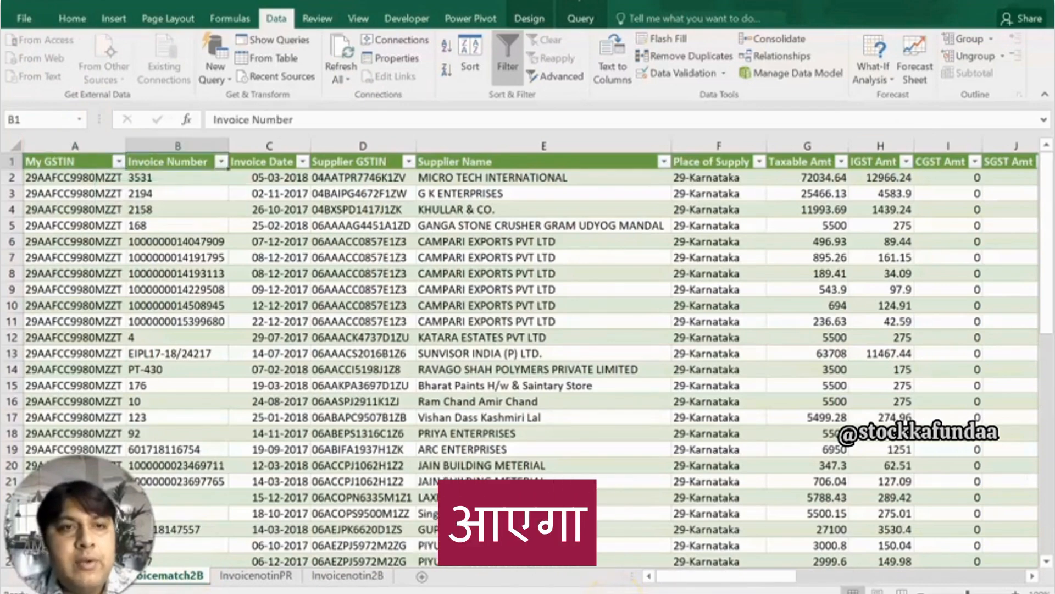
key("ctrl+Down")
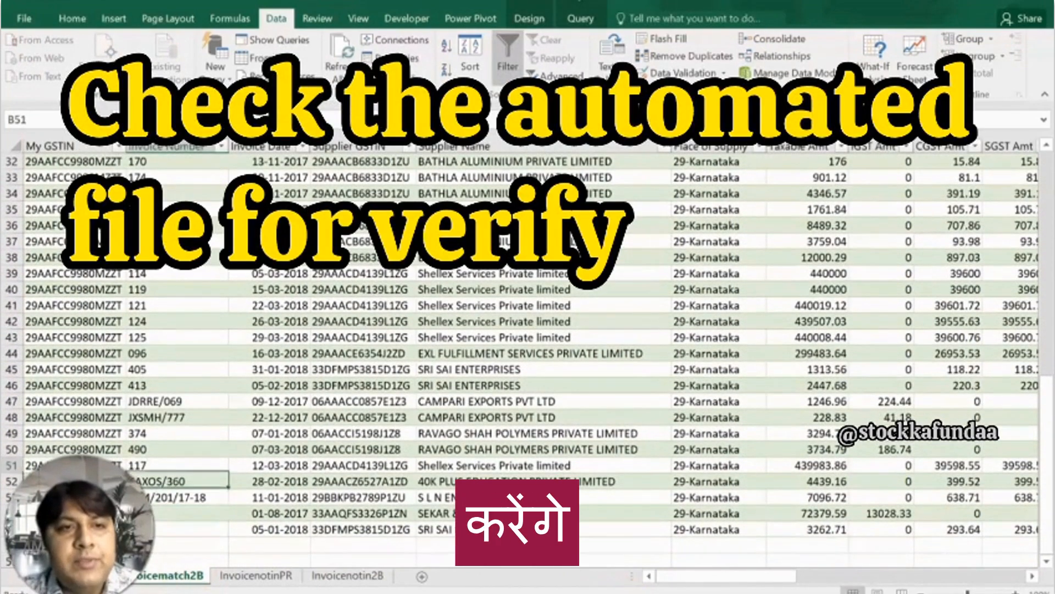
key("Up")
key("Up")
key("Up")
key("Up")
key("Up")
key("Up")
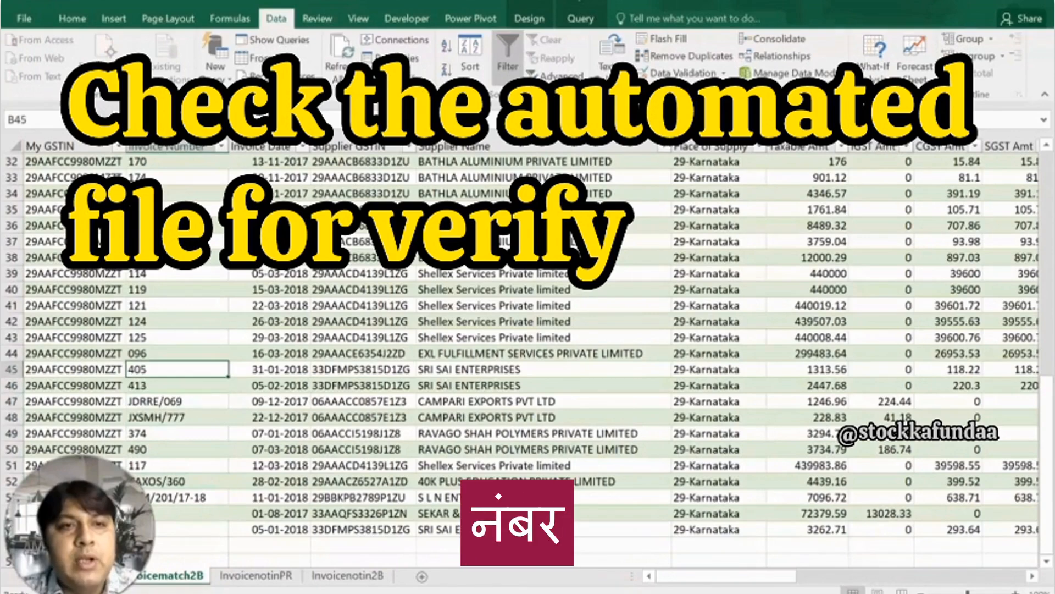
key("Down")
Compare the purchase register columns with the 2B columns for invoices 405 and 413, through the 2B total invoice amount.
key("Right")
key("Right")
key("Right")
key("Right")
key("Right")
key("Right")
key("Right")
key("Right")
key("Right")
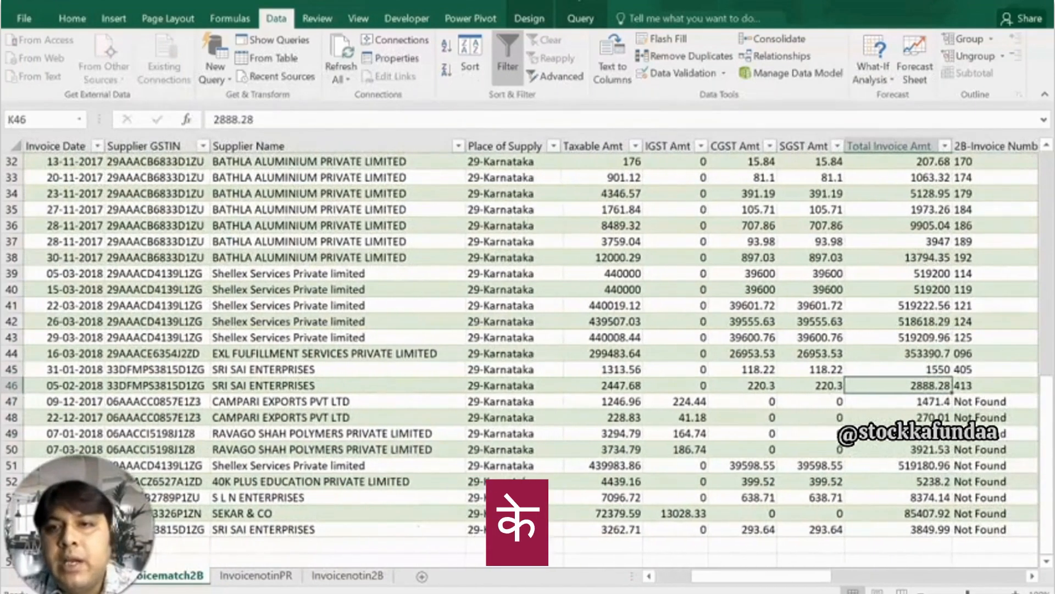
key("Right")
key("Right")
key("Right")
key("Up")
key("Left")
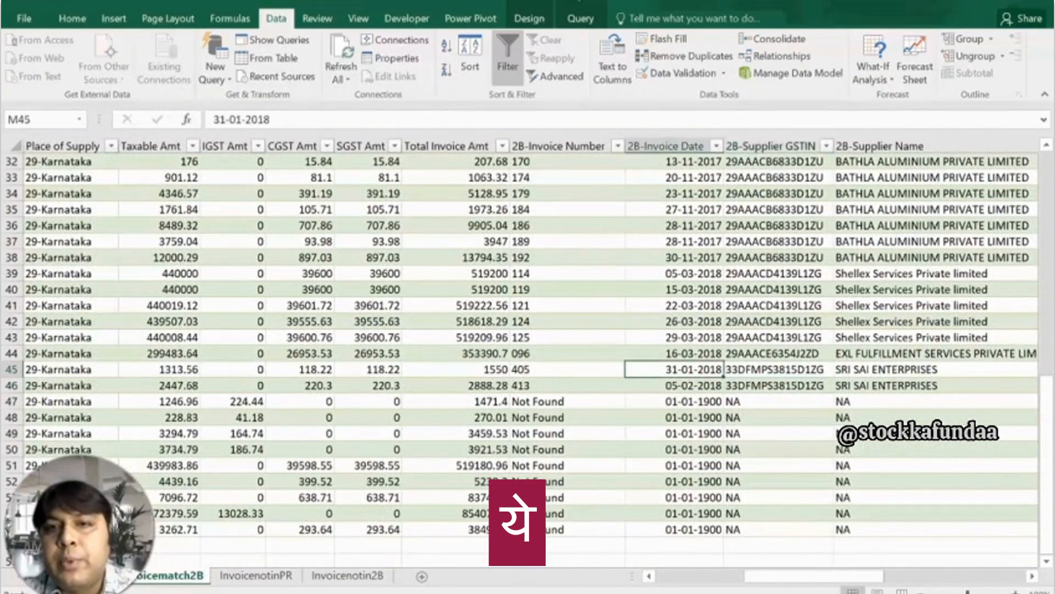
key("Right")
key("Right")
key("Right")
key("Right")
key("Right")
key("Right")
key("Right")
key("Right")
key("Right")
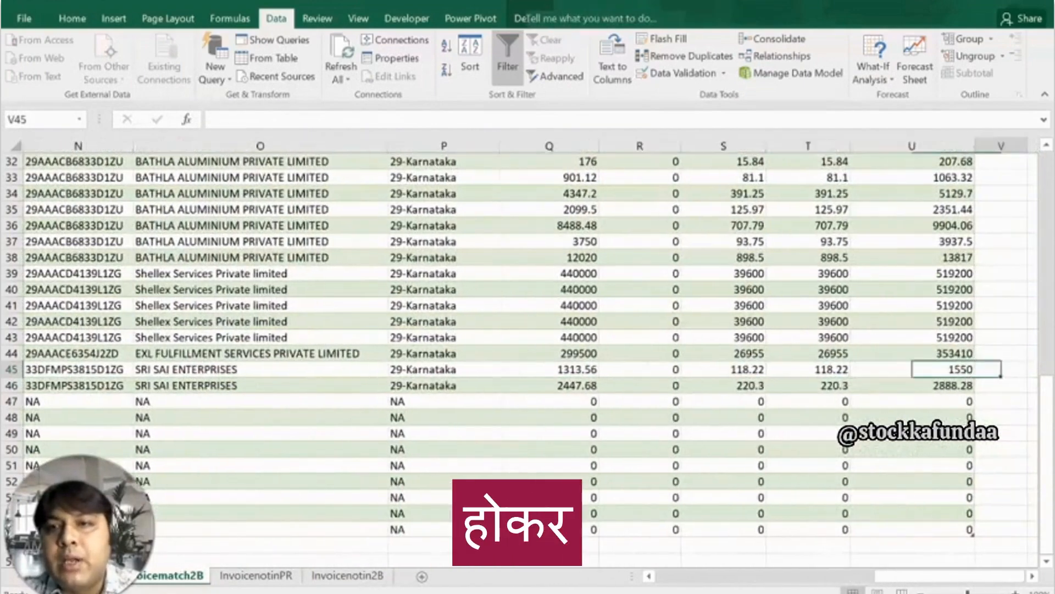
Look back along the invoice 405 row from the 2B amounts to the My GSTIN column.
key("Left")
key("Left")
key("Left")
key("Left")
key("Left")
key("Left")
key("Left")
key("Left")
key("Left")
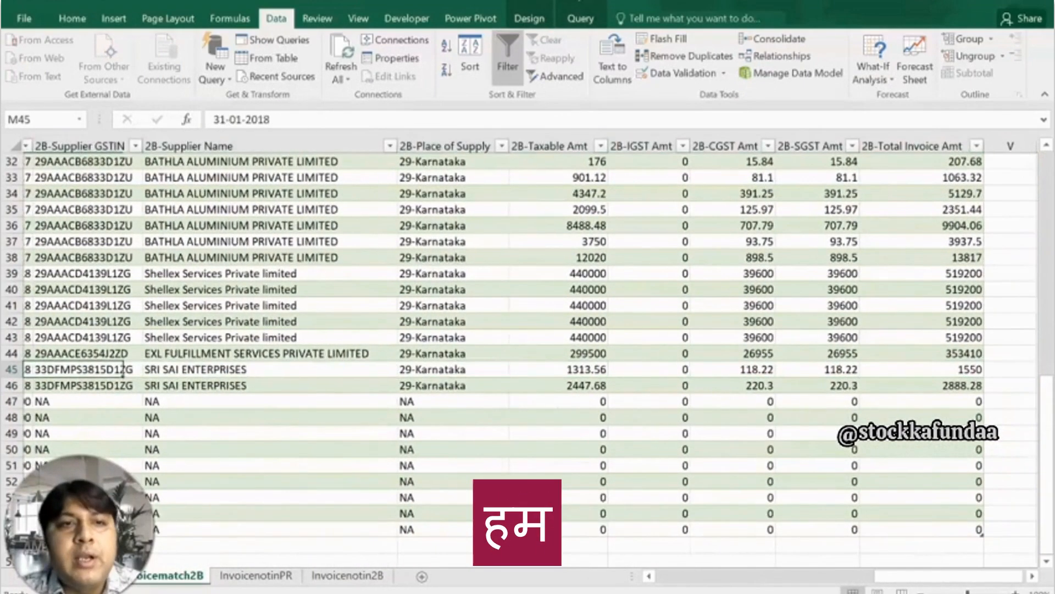
key("Left")
key("Left")
key("Left")
key("Left")
key("Left")
key("Left")
key("Left")
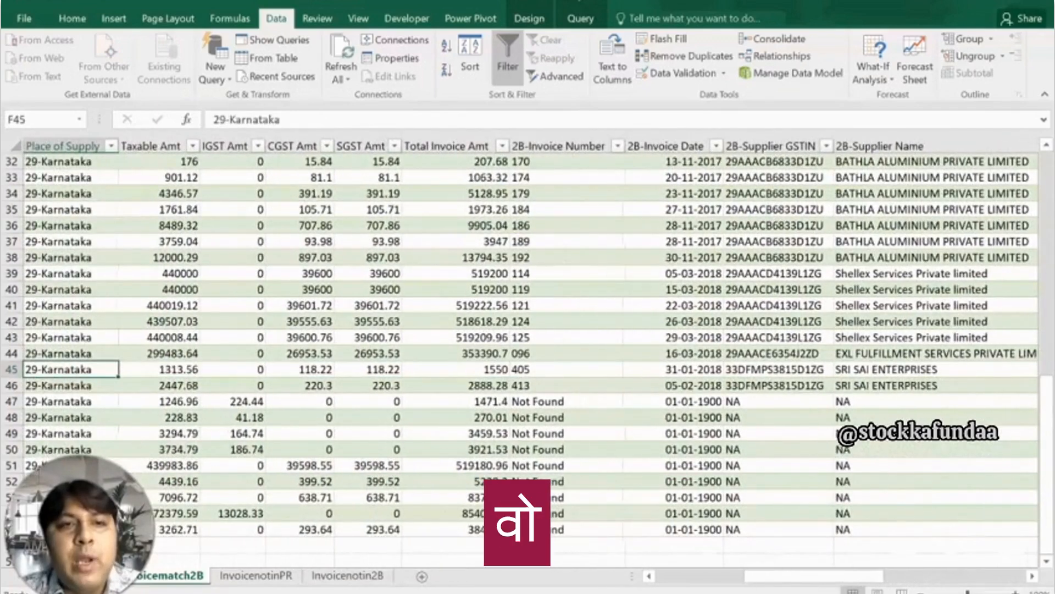
key("Right")
key("Right")
key("Right")
key("Home")
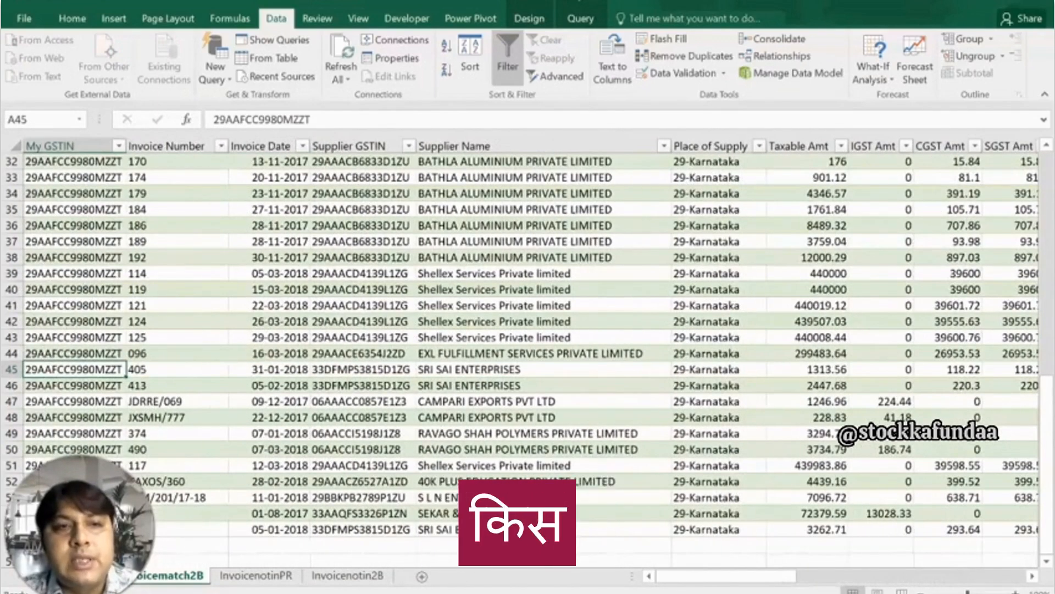
key("Right")
key("Right")
key("Right")
key("Right")
key("Right")
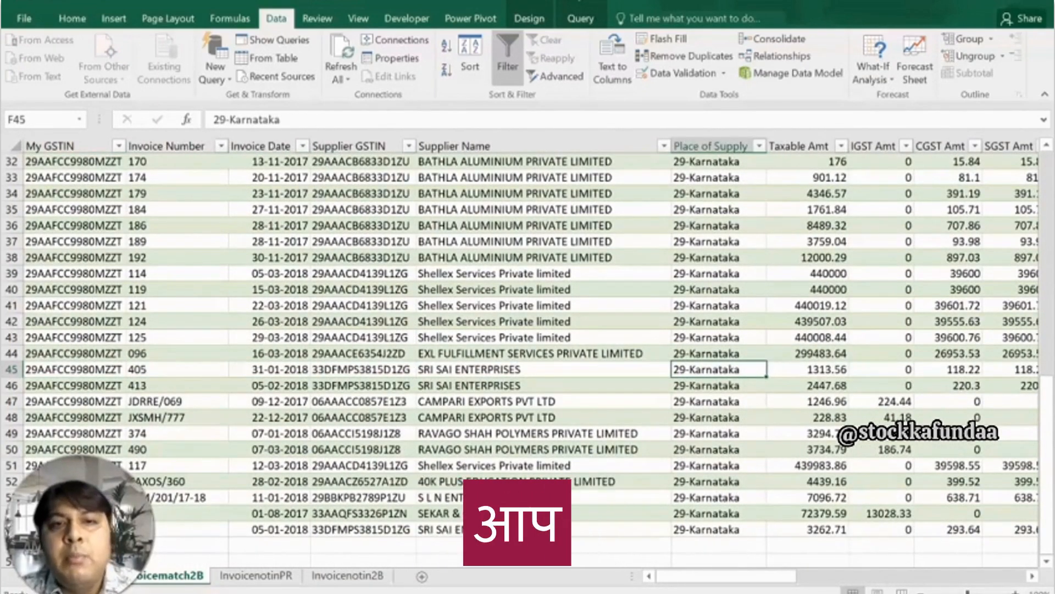
key("Left")
key("Left")
key("Left")
key("Left")
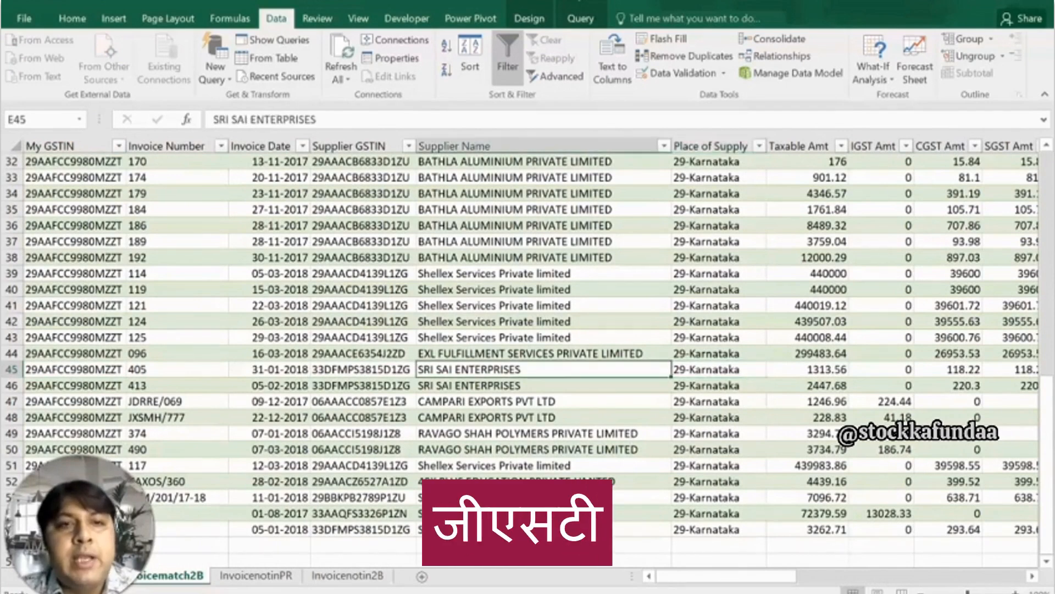
key("Right")
key("Right")
key("Right")
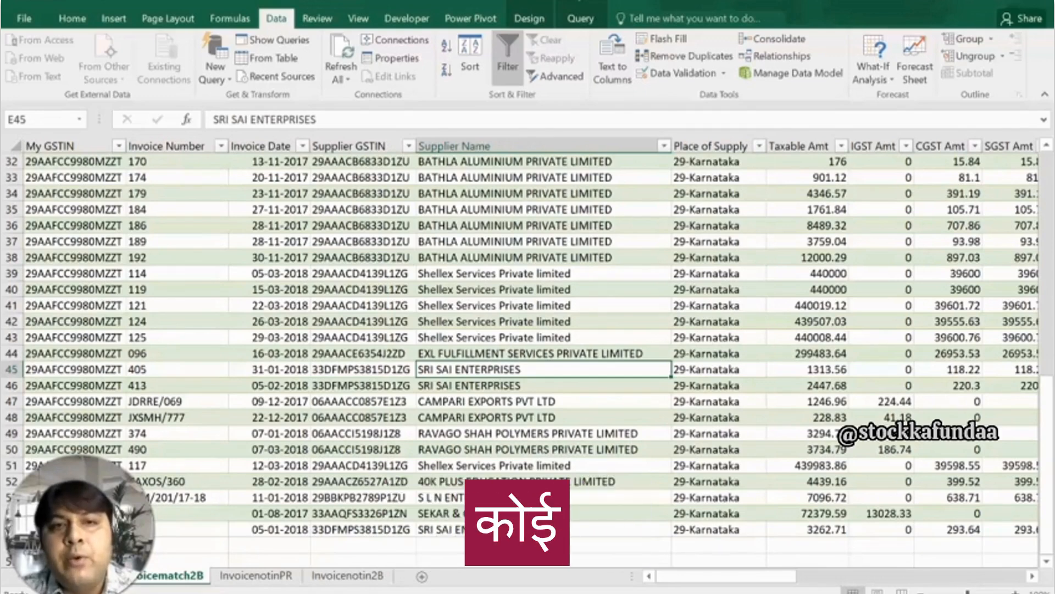
key("Right")
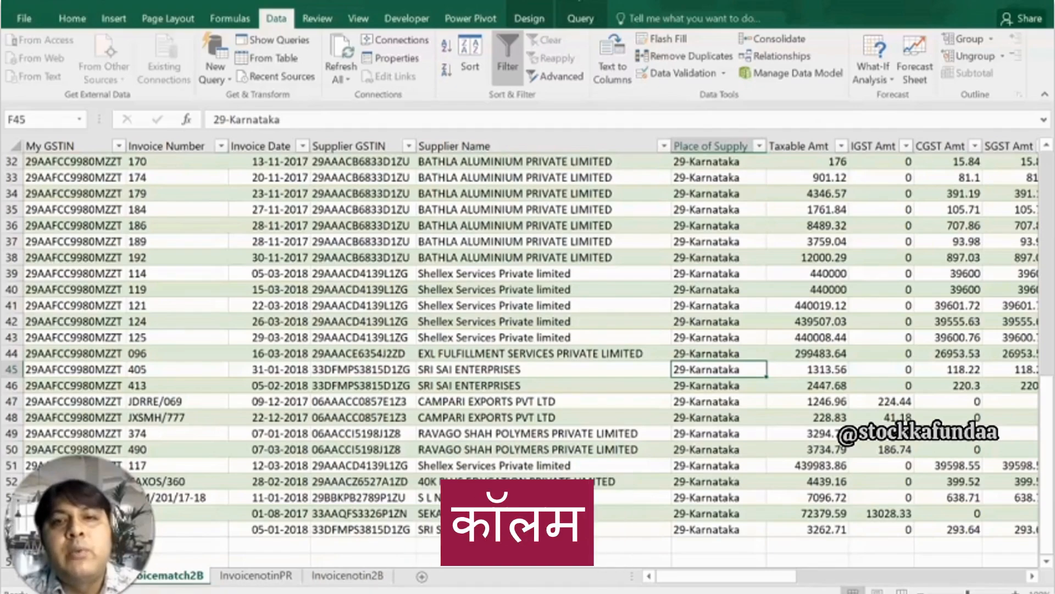
Review the invoice 405 row again from the place of supply to the table's last 2B column.
key("Right")
key("Right")
key("Right")
key("Right")
key("Right")
key("Right")
key("Right")
key("Right")
key("Right")
key("Right")
key("Right")
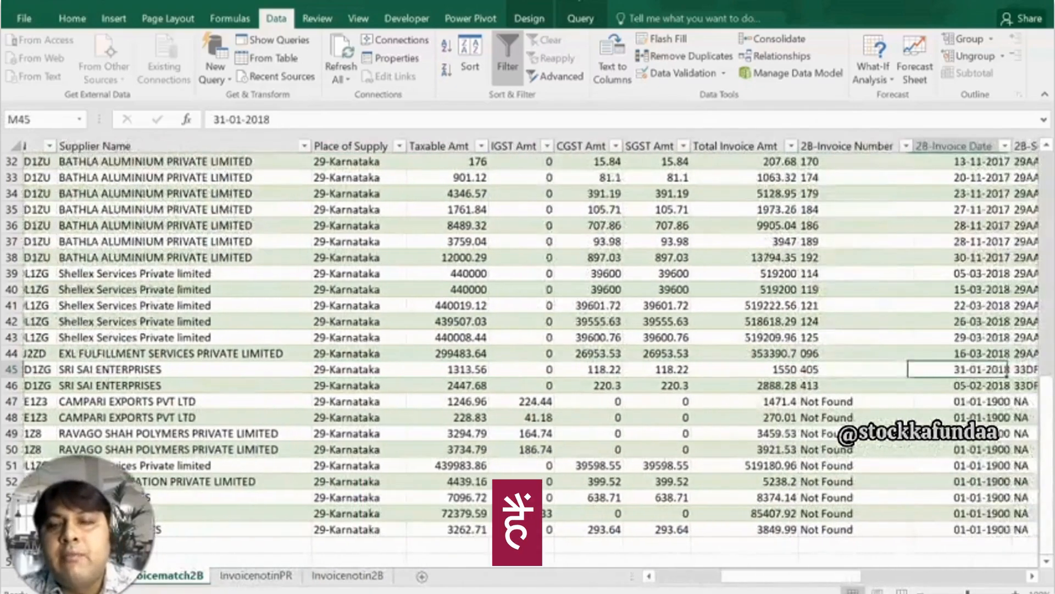
key("Right")
key("Right")
key("Right")
key("Right")
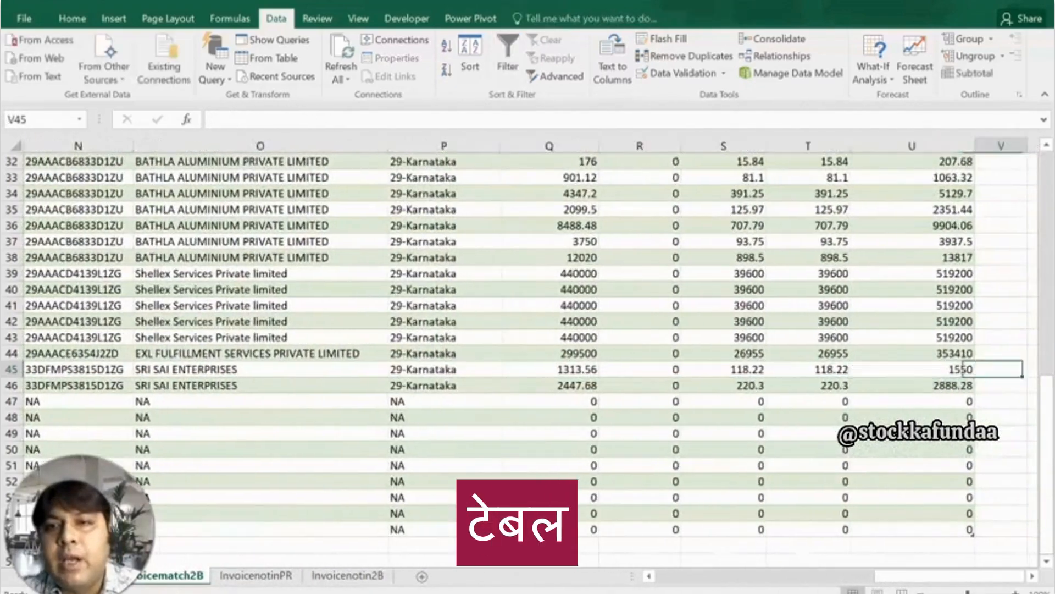
Return to the Invoicematch2B header row and examine its headings from My GSTIN through 2B-Supplier Name.
key("Left")
key("Home")
key("ctrl+Up")
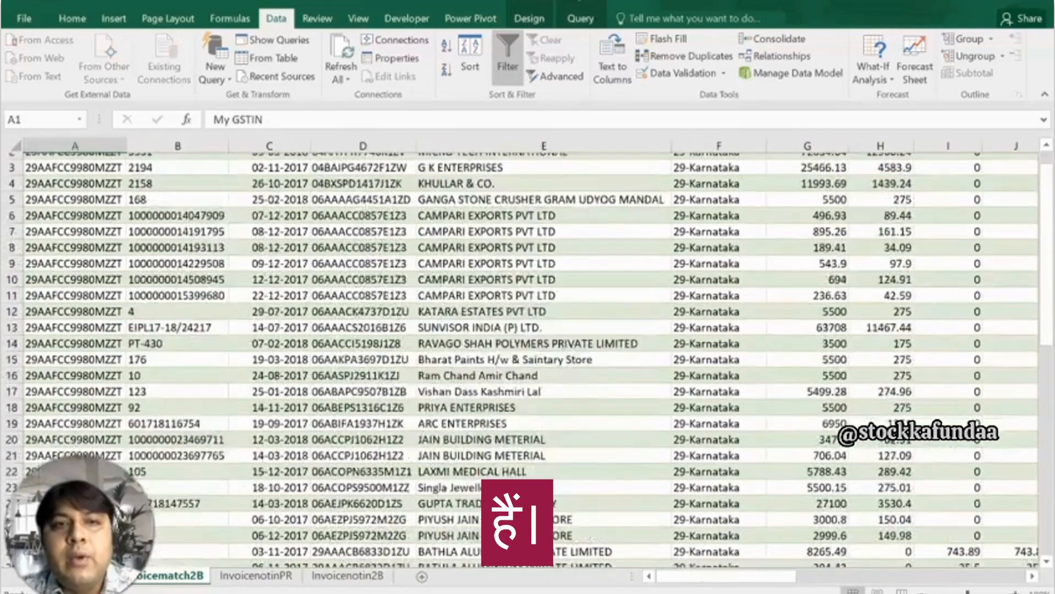
key("Right")
key("Right")
key("Right")
key("Right")
key("Right")
key("Right")
key("Right")
key("Right")
key("Right")
key("Right")
key("Right")
key("Right")
key("Right")
key("Right")
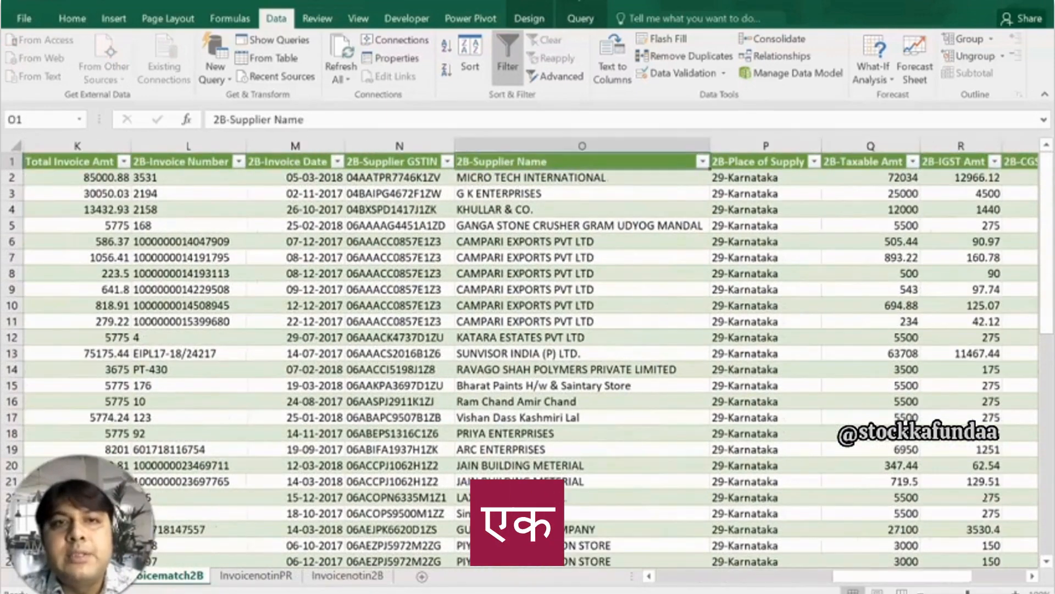
key("Left")
key("Left")
key("Left")
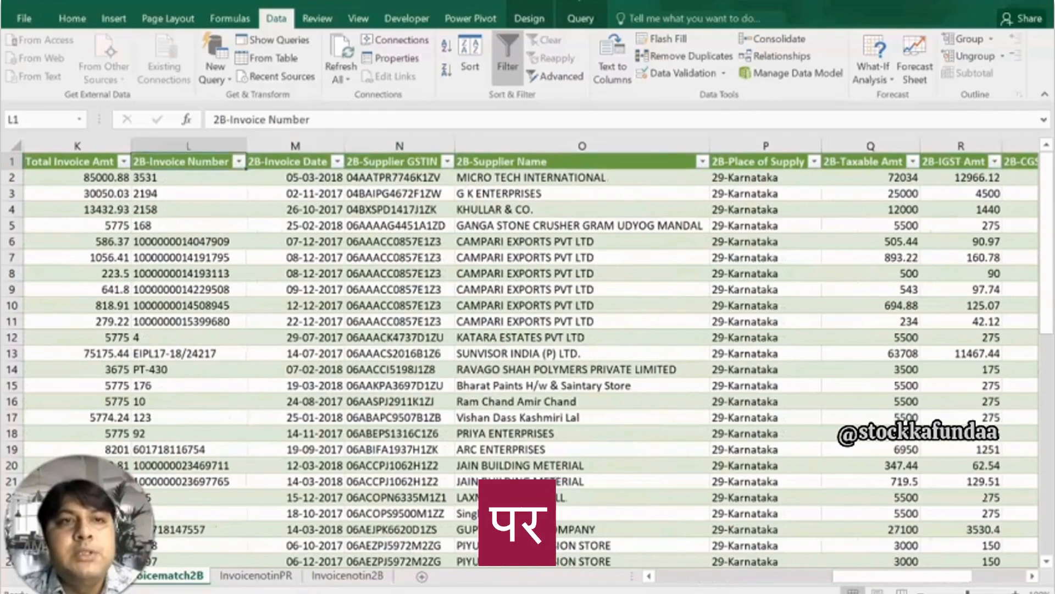
Check the filter choices of the 2B-Invoice Number column, and look along the headings to 2B-IGST Amt.
key("alt+Down")
left_click(209, 440)
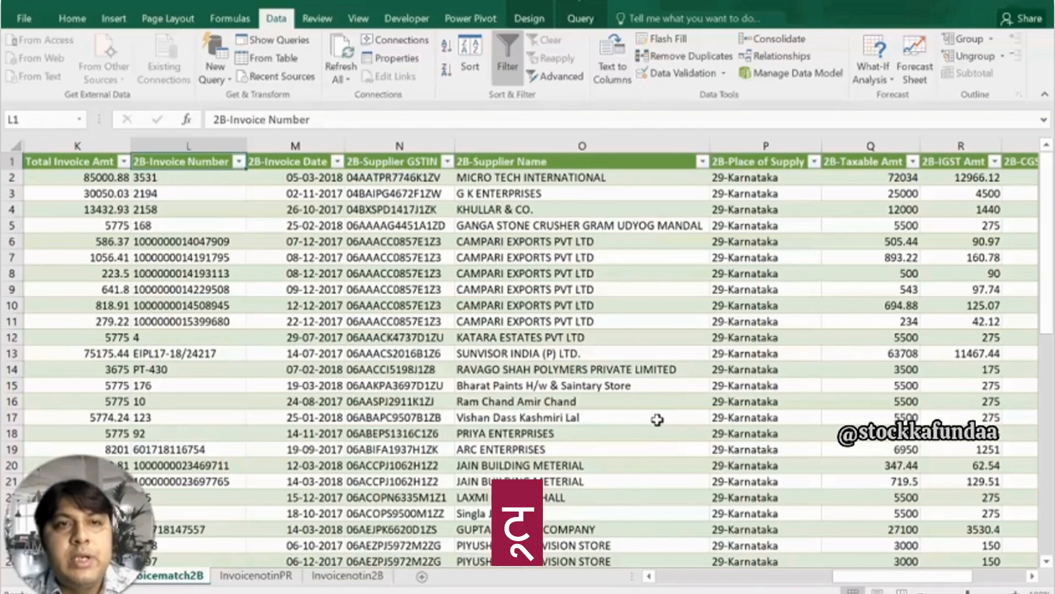
key("Right")
key("Right")
key("Right")
key("Right")
key("Right")
key("Right")
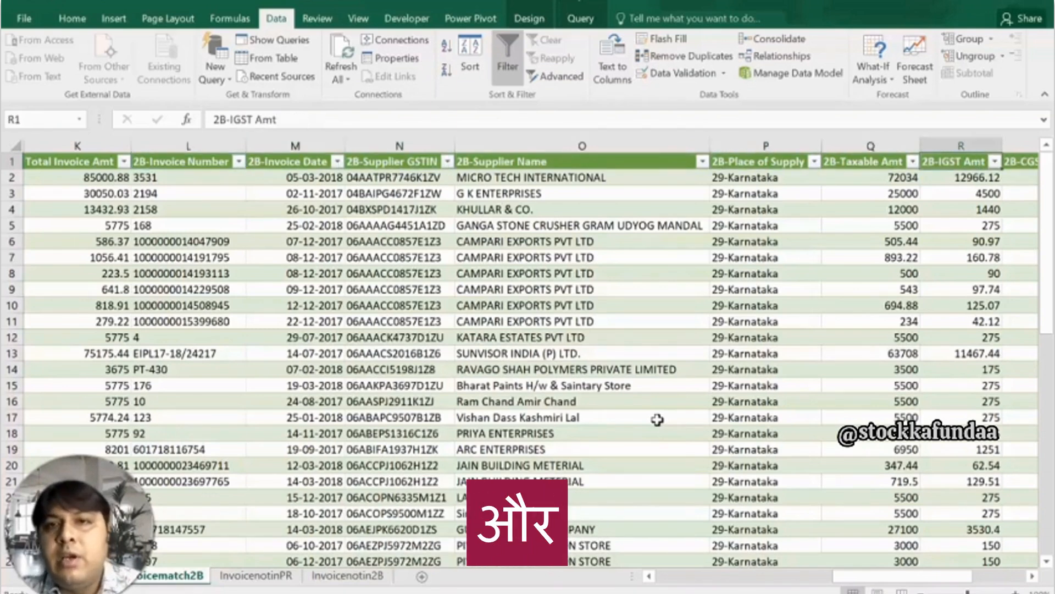
Go to the Invoicenotin2B sheet and look over its unmatched invoices from the last row up to the first.
key("ctrl+Page_Down")
key("ctrl+Page_Down")
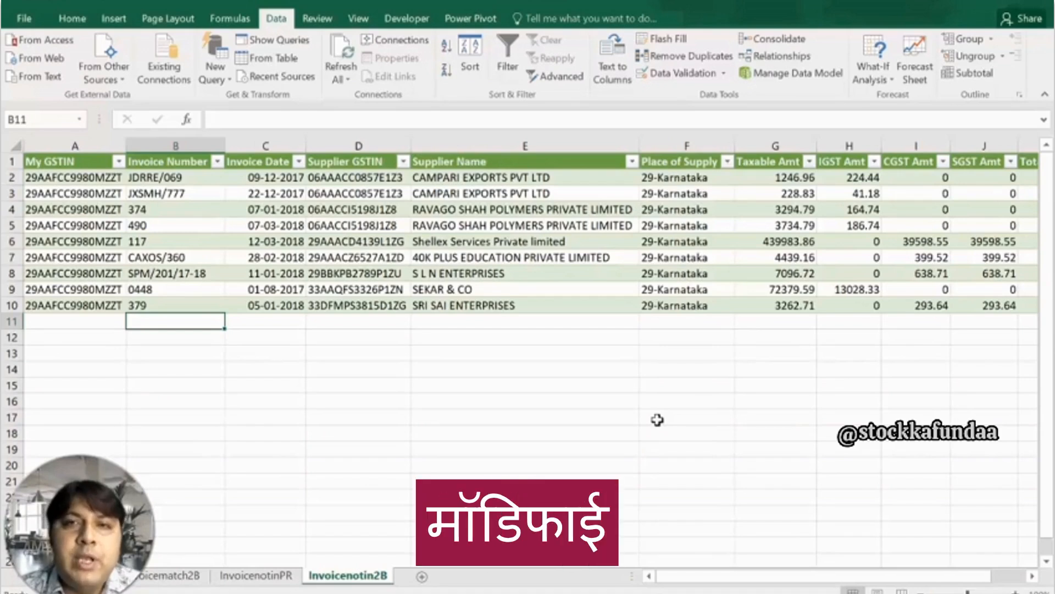
key("Up")
key("Up")
key("Up")
key("Up")
key("Up")
key("Up")
key("Up")
key("Up")
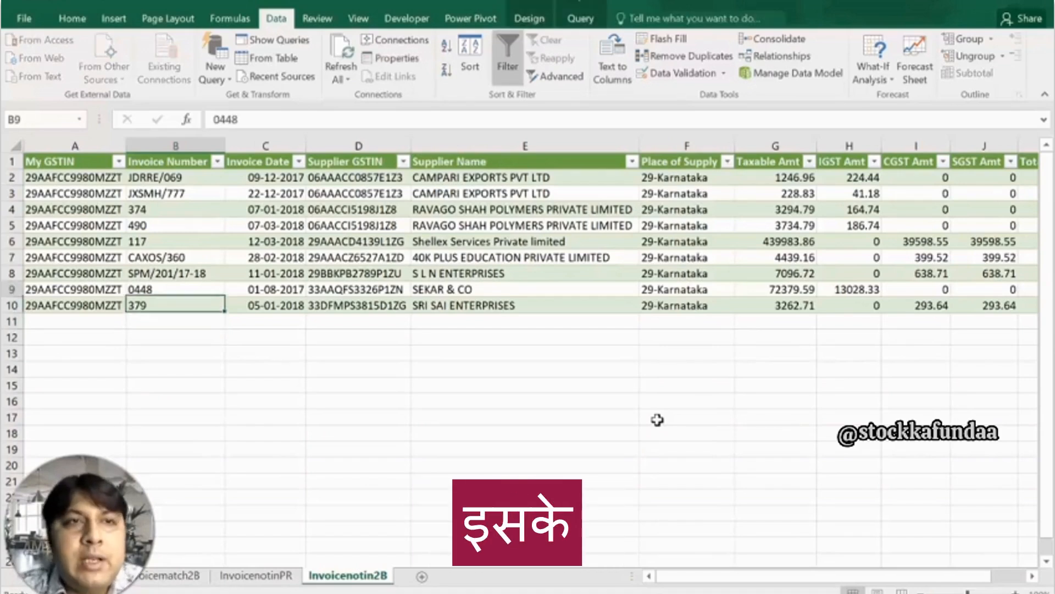
key("Up")
key("Left")
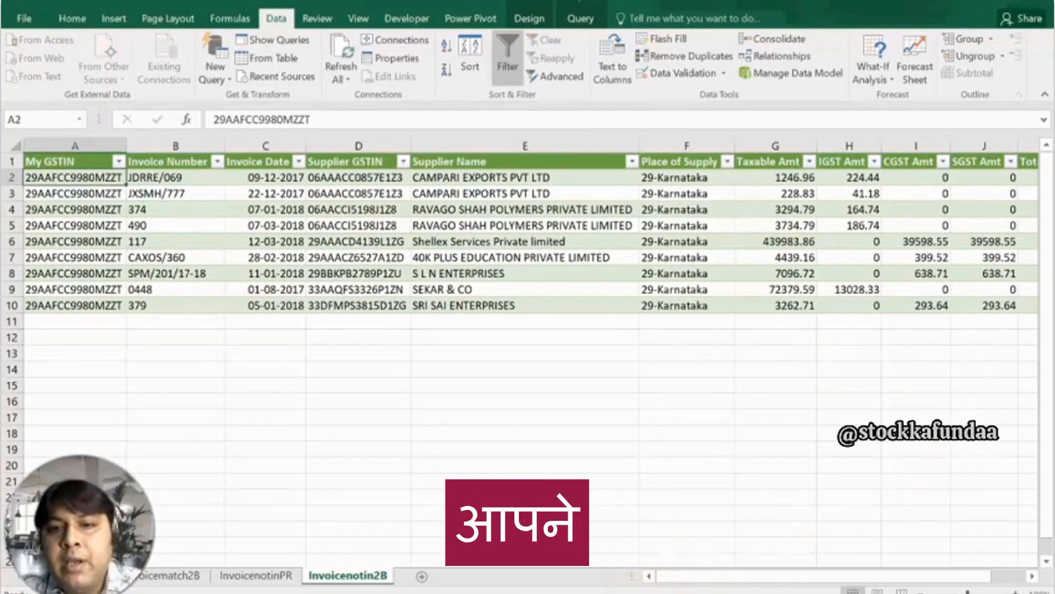
Switch to File Explorer, open the ITC_Booksdataset workbook and go to the end of its Purchase Register table.
mouse_move(641, 593)
left_click(330, 541)
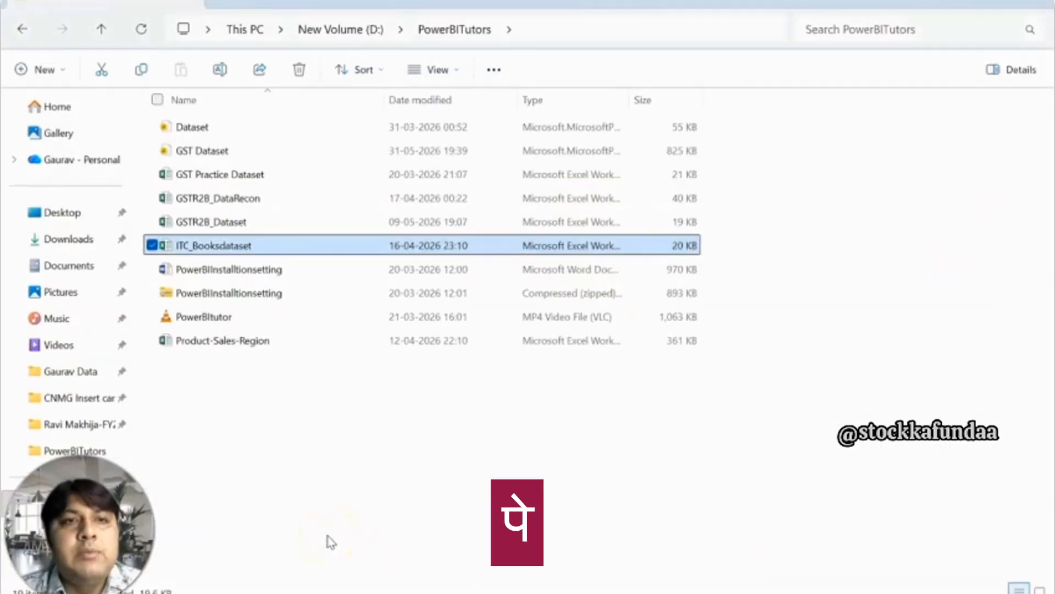
key("Down")
key("Up")
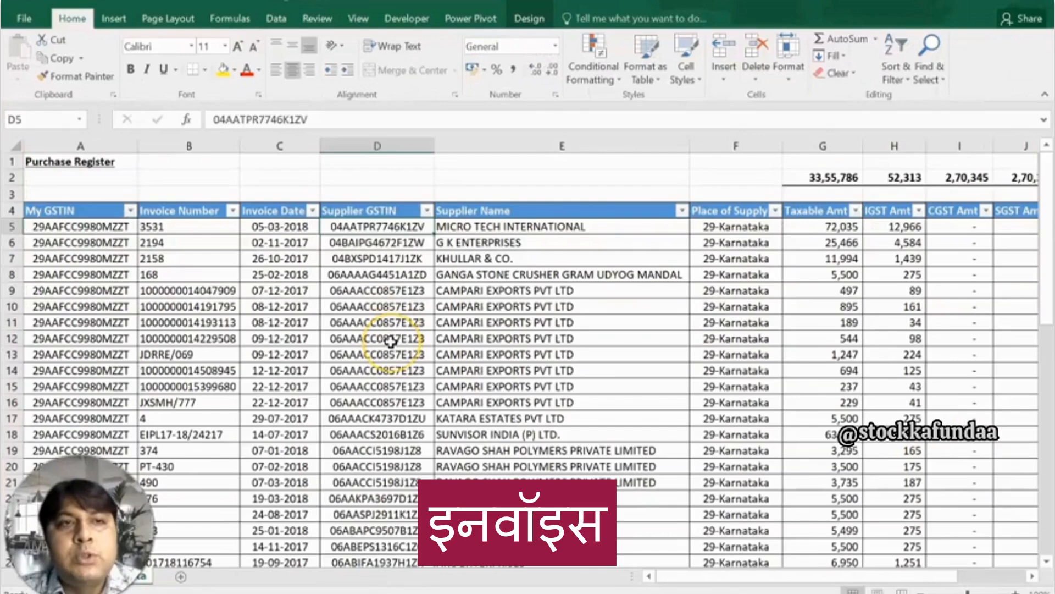
key("Down")
key("Down")
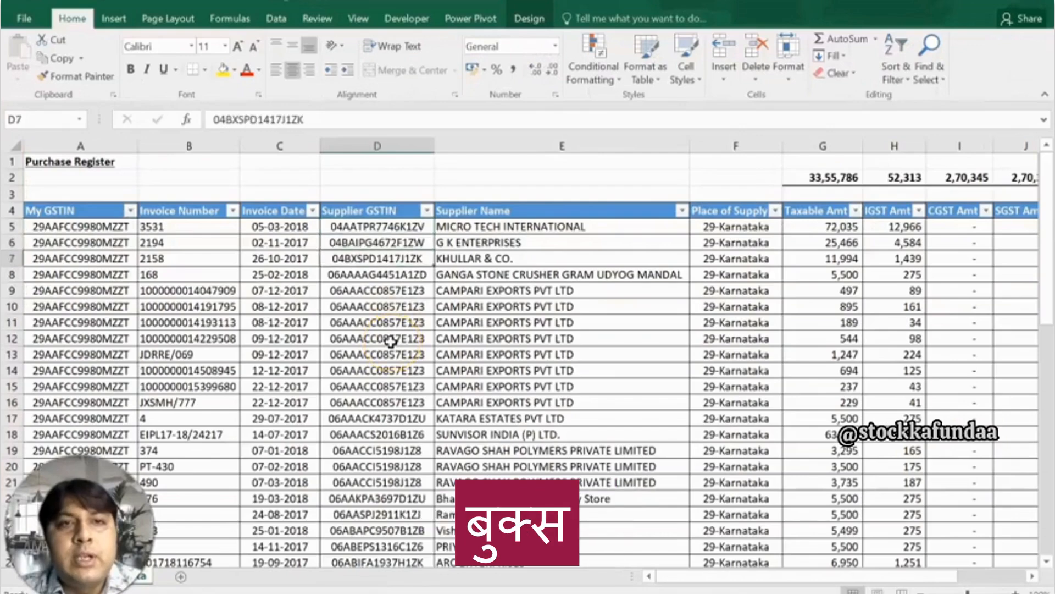
key("Left")
key("Left")
key("Left")
key("ctrl+Down")
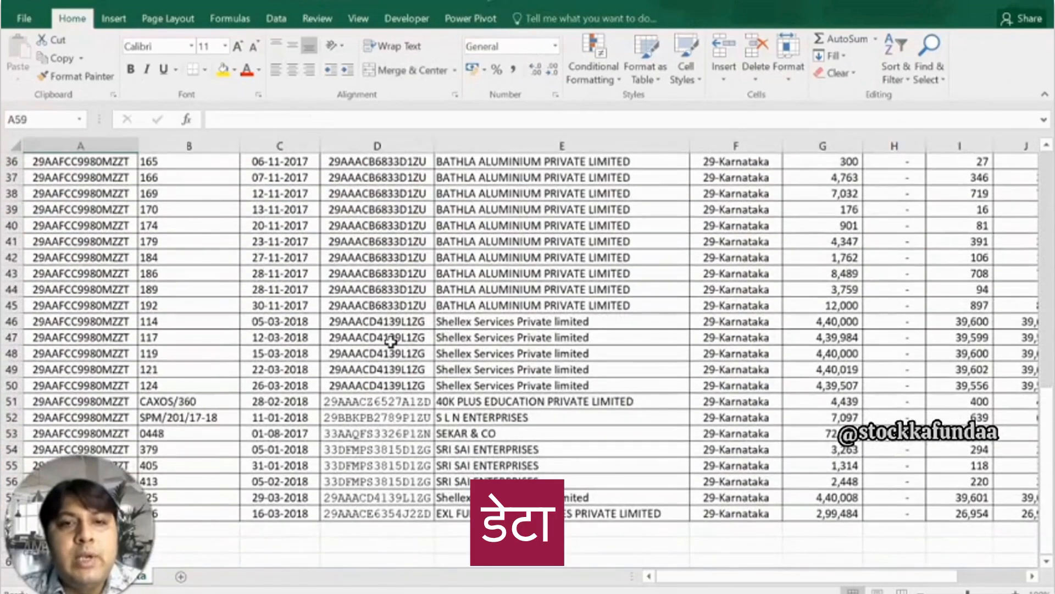
key("Up")
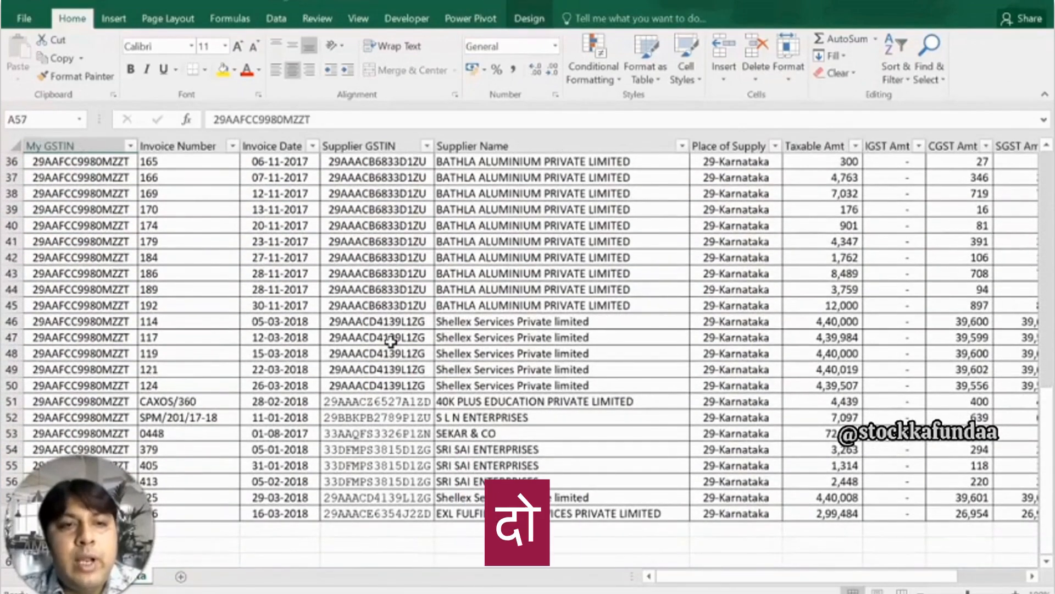
Copy the last two Purchase Register rows across all columns and paste them directly below the table.
key("shift+Down")
key("ctrl+shift+Right")
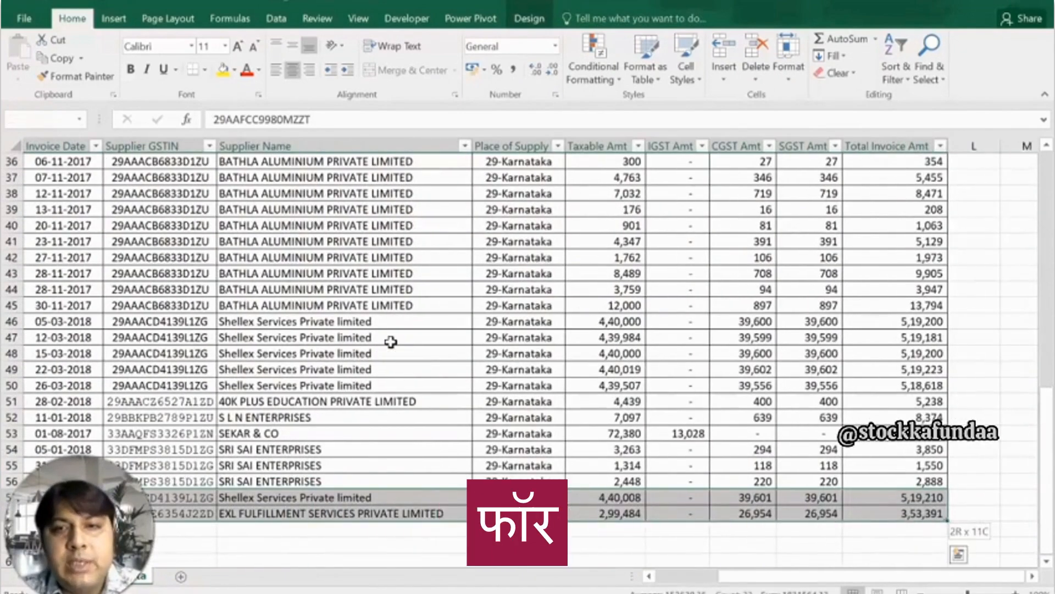
key("ctrl+c")
key("Down")
key("Down")
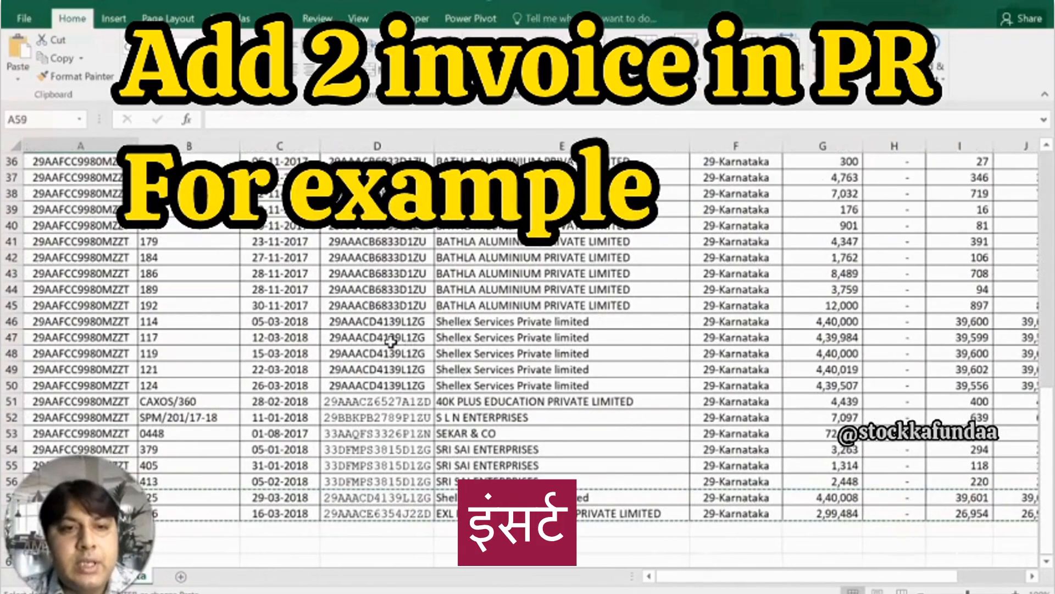
key("ctrl+v")
Set the invoice numbers of the two pasted rows to 1100 and 1200.
key("Right")
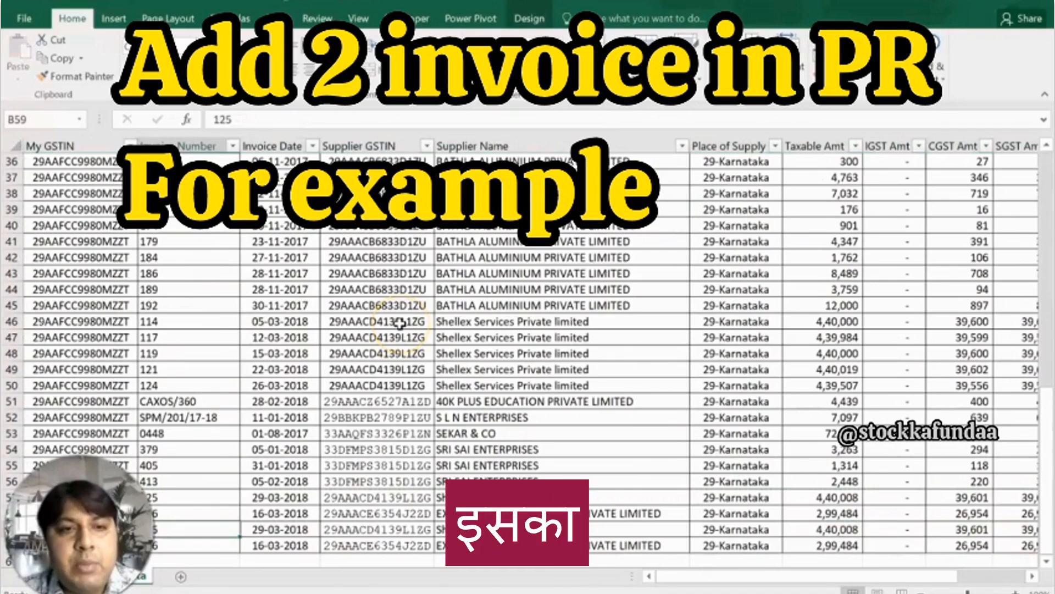
type("1100")
key("Return")
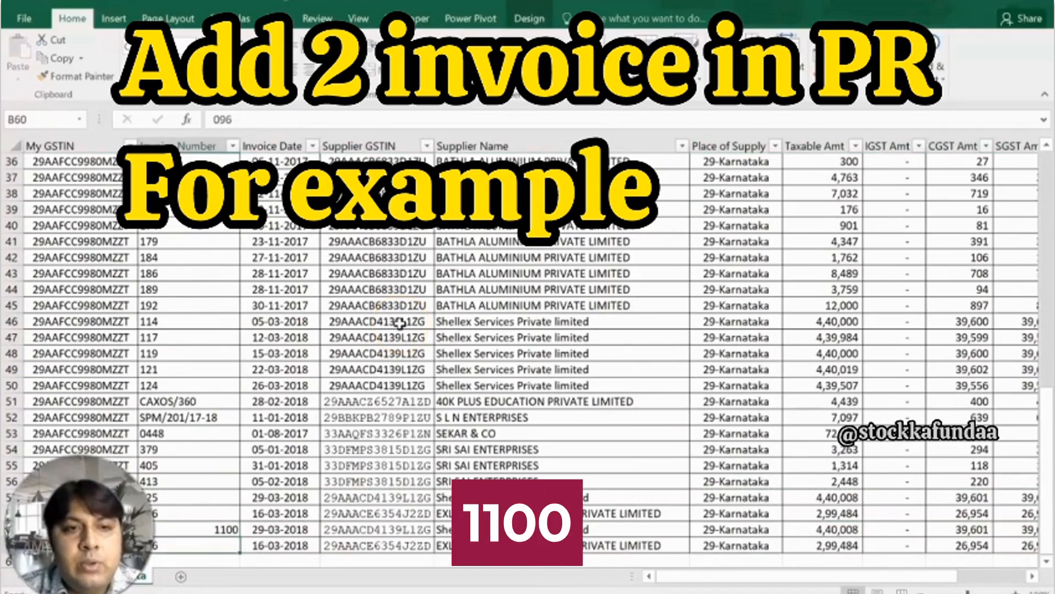
type("1200")
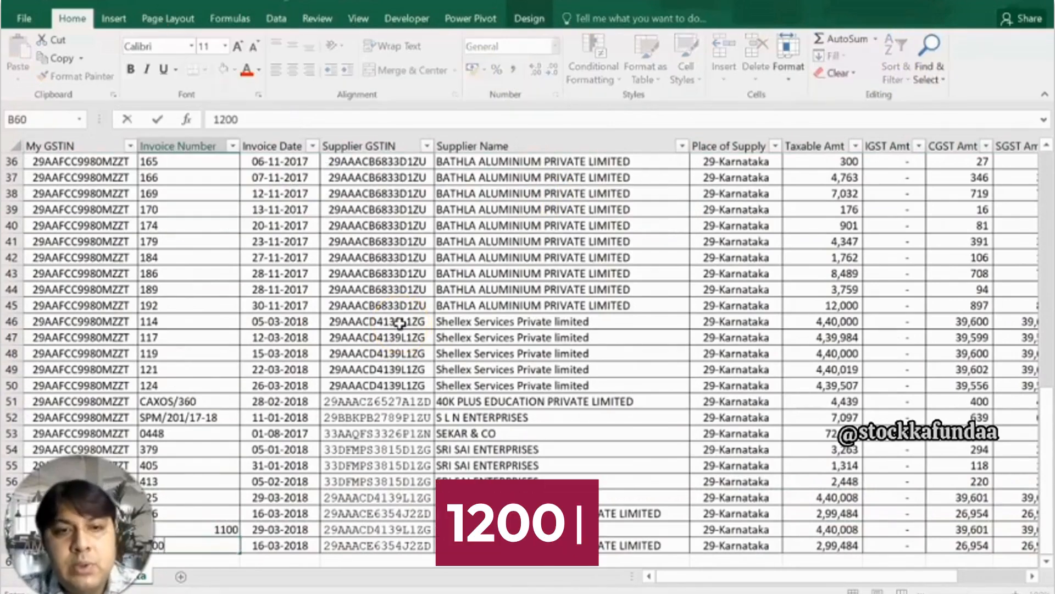
key("Return")
Commit invoice number 1200 and look across the row of invoice 1100 up to its SGST amount.
key("Up")
key("Up")
key("Right")
key("Right")
key("Right")
key("Right")
key("Right")
key("Right")
key("Right")
key("Right")
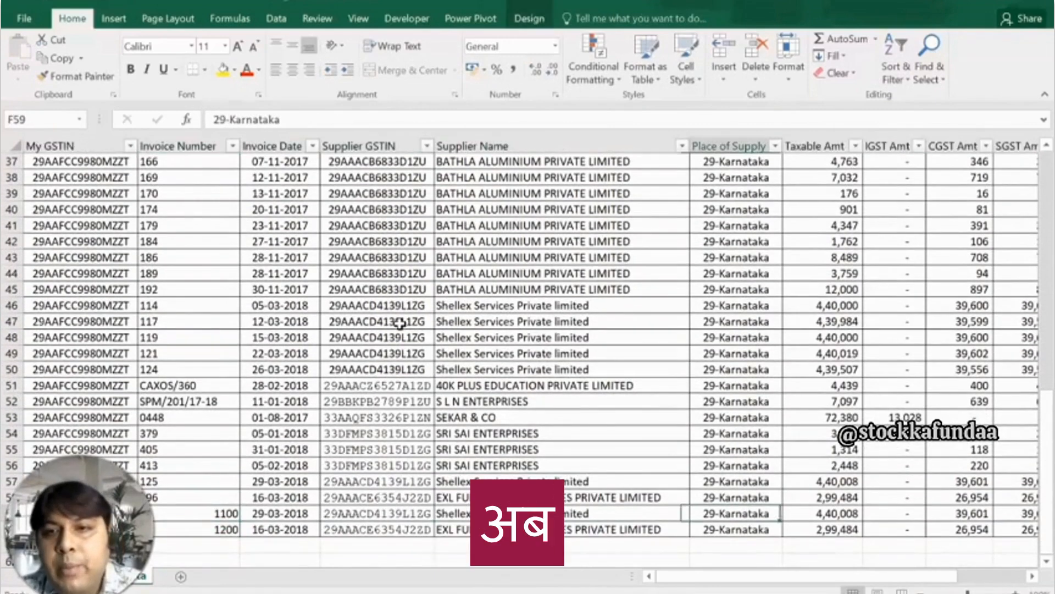
key("Left")
key("Left")
key("Left")
key("Left")
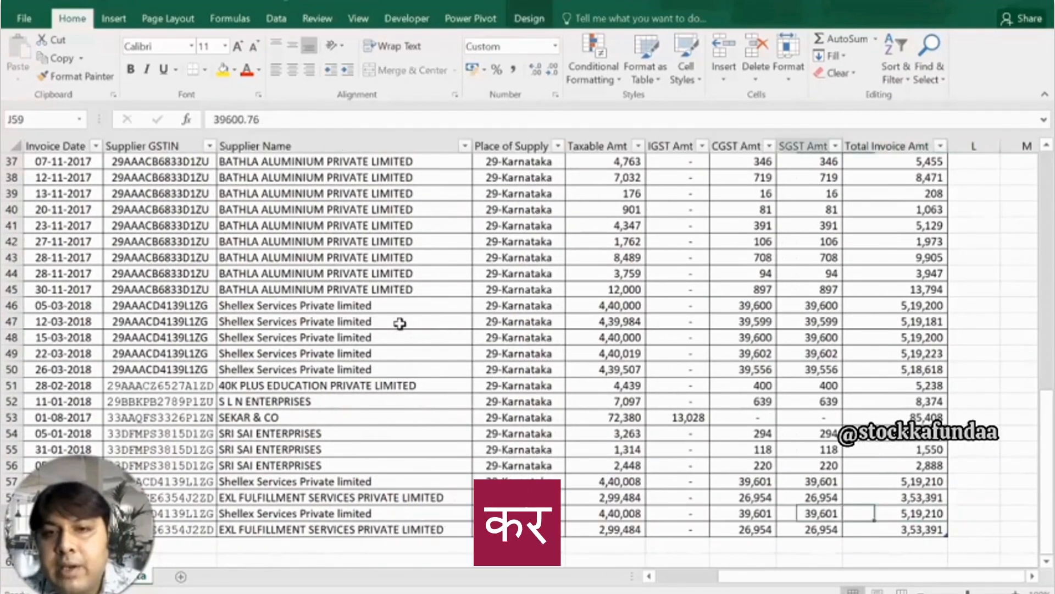
key("Home")
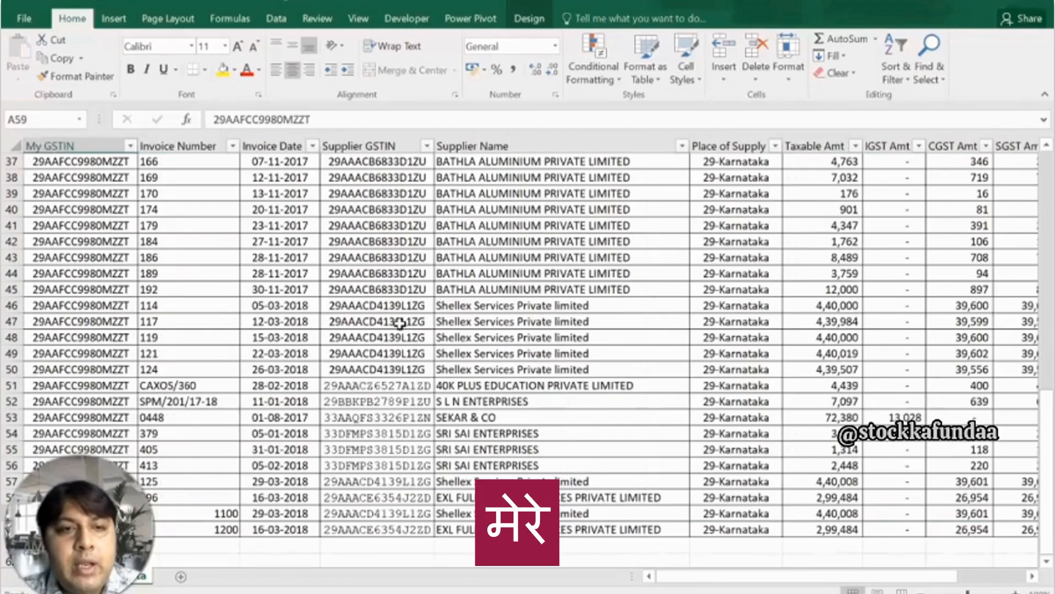
Check the extent of the Purchase Register table by selecting its My GSTIN entries from first to last, and return to the added rows.
key("ctrl+Up")
key("Down")
key("ctrl+shift+Down")
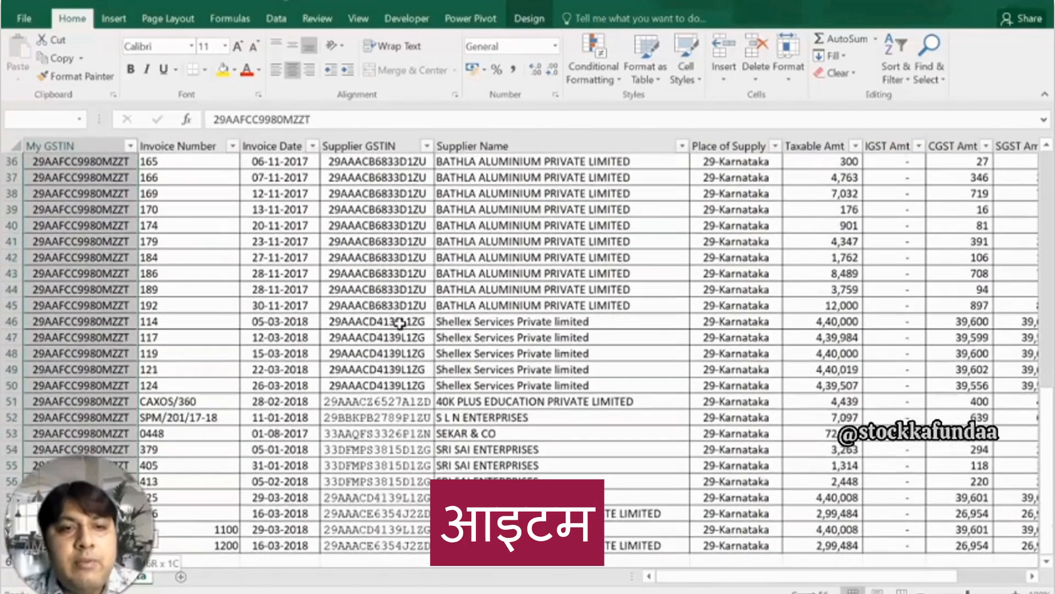
key("ctrl+Down")
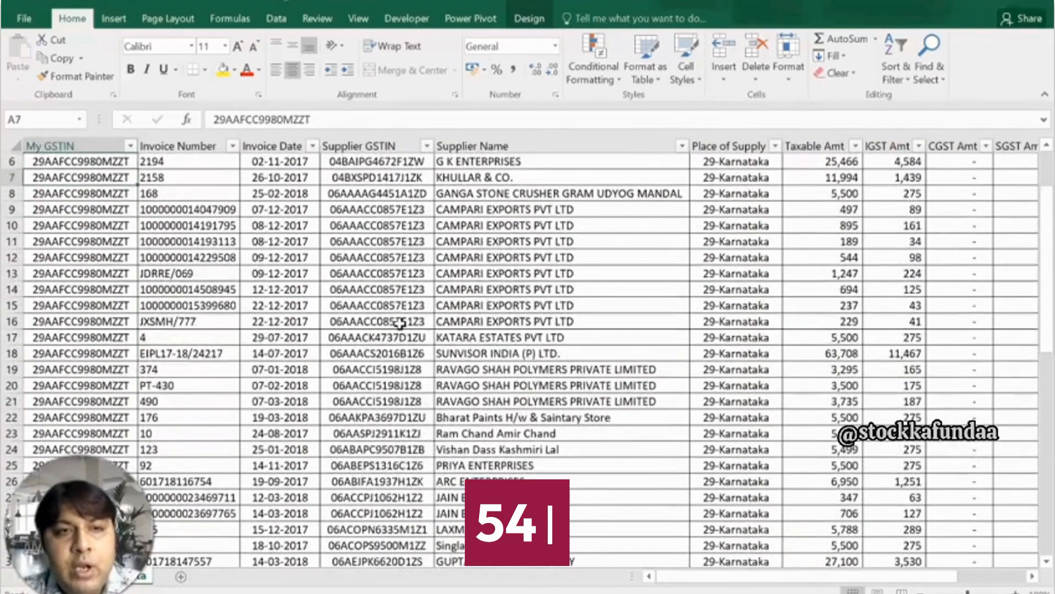
key("Right")
key("Right")
key("Right")
key("Right")
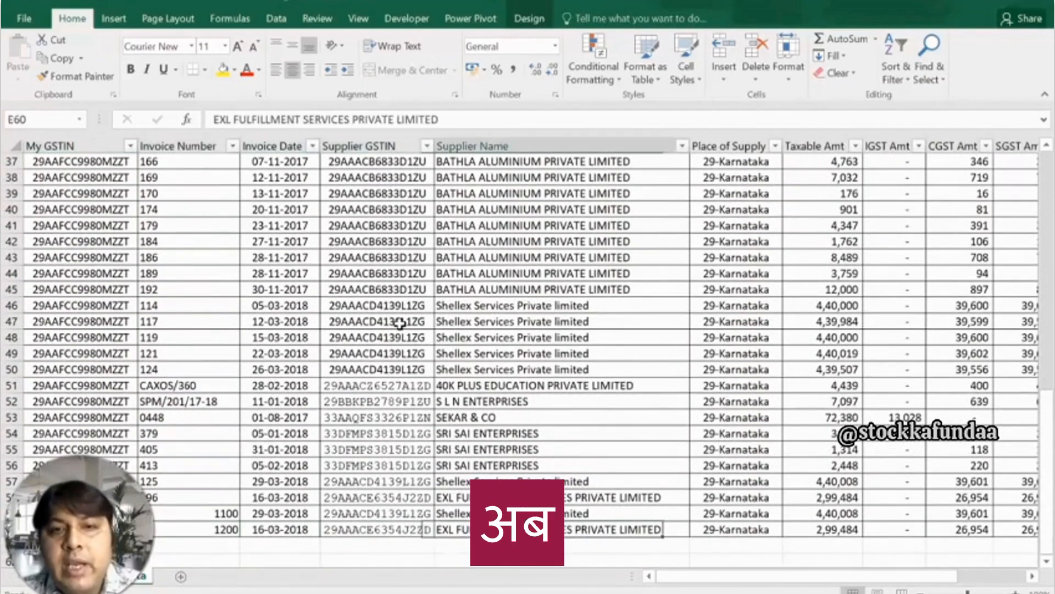
key("Right")
key("Up")
key("Left")
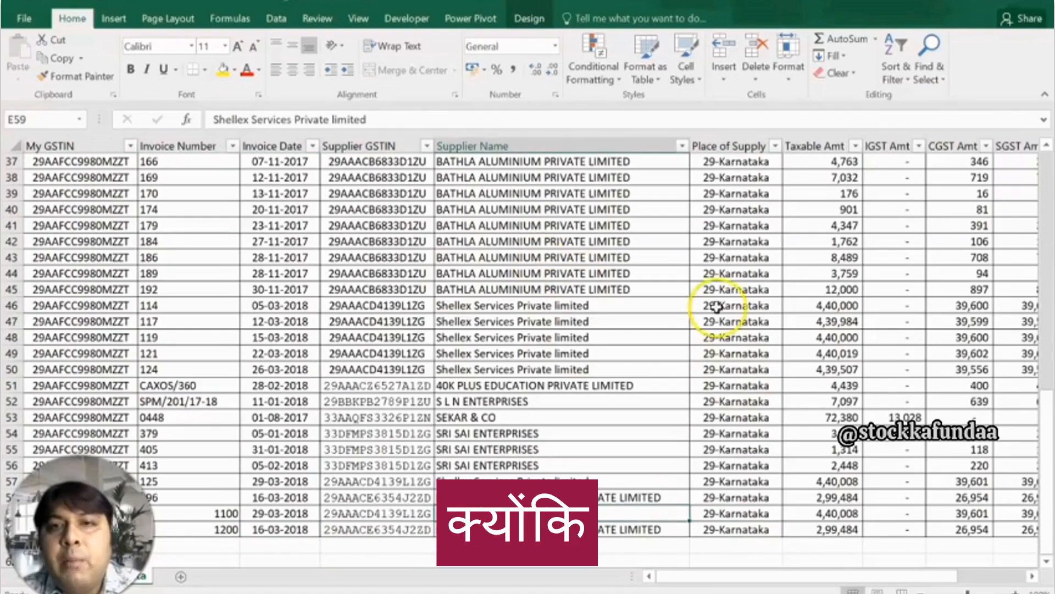
Close the ITC_Booksdataset workbook with its changes saved, and refresh all queries in the reconciliation workbook.
left_click(1042, 5)
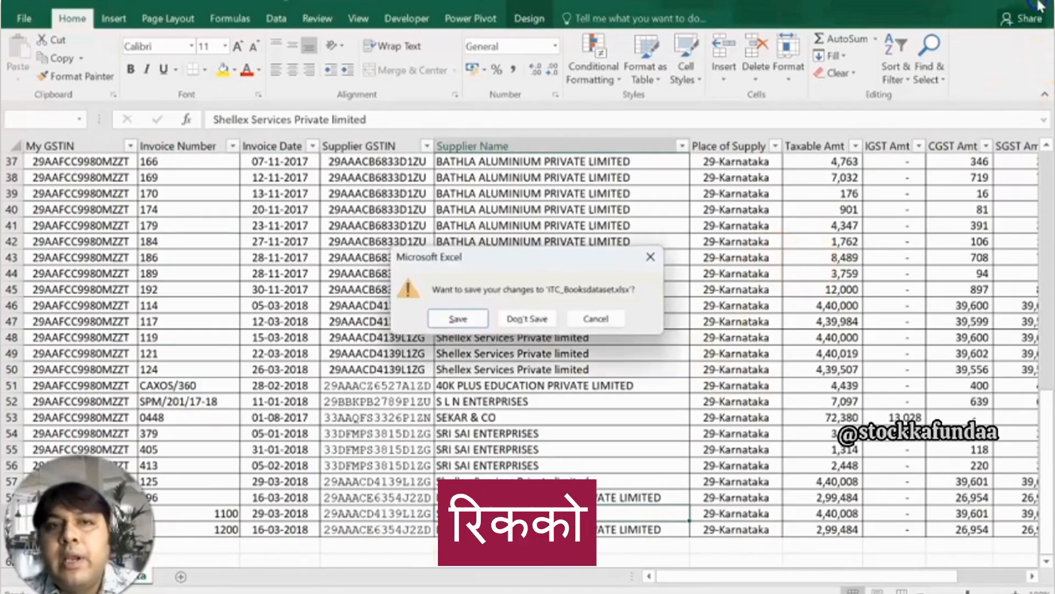
left_click(464, 318)
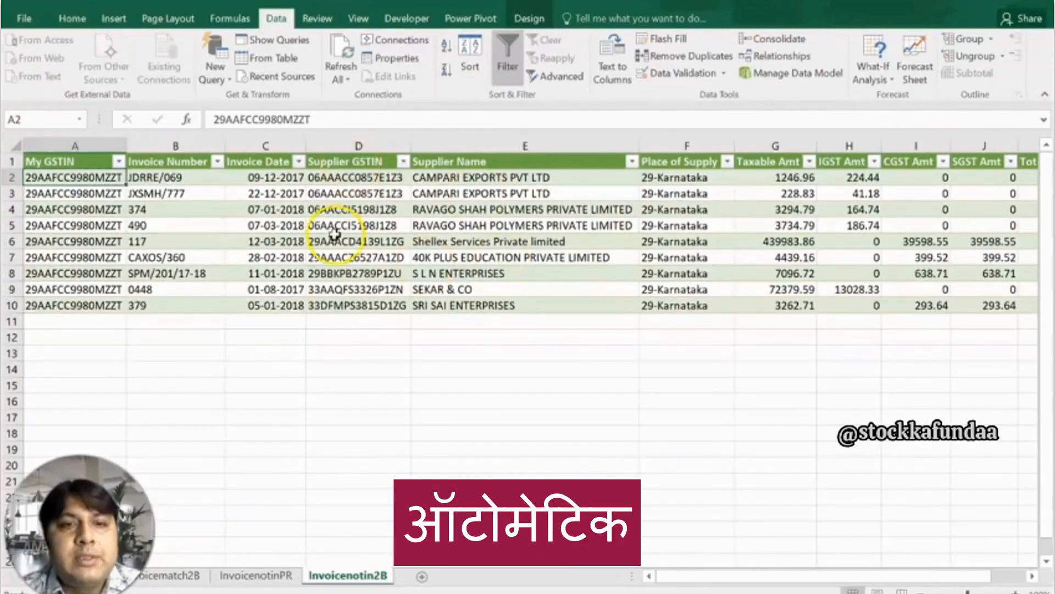
left_click(341, 77)
left_click(371, 97)
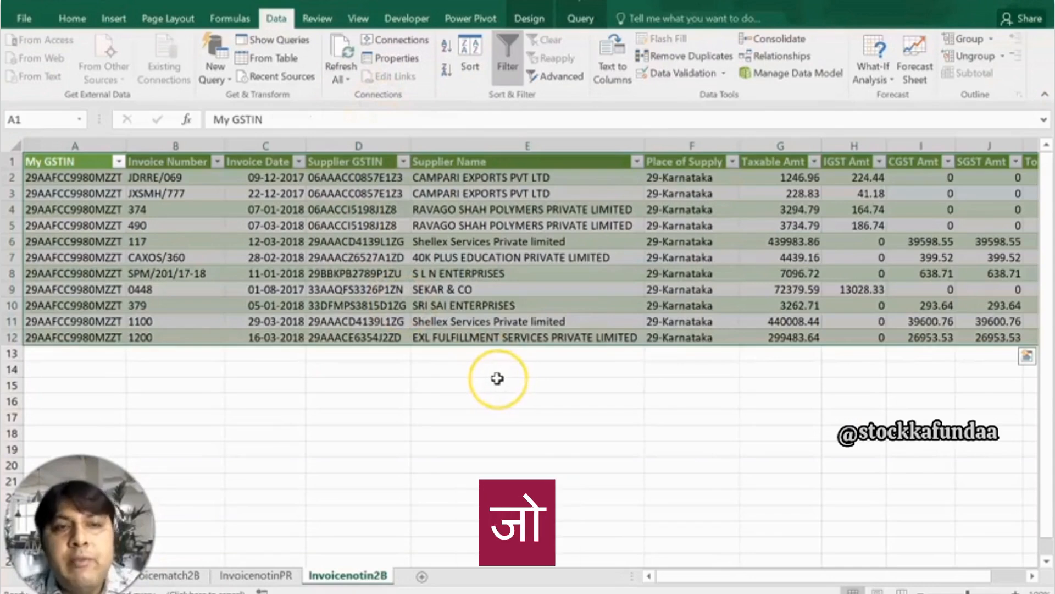
Examine the row of invoice 1100 on the Invoicenotin2B sheet, from My GSTIN to Total Invoice Amt and back.
left_click(510, 327)
key("Left")
key("Left")
key("Left")
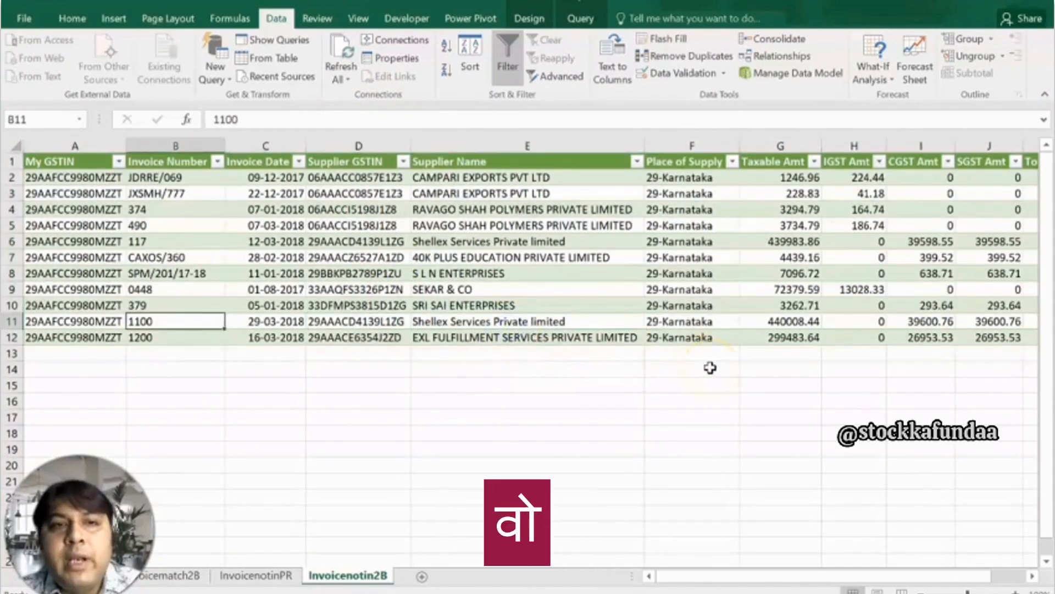
key("Left")
key("Right")
key("Right")
key("Right")
key("Right")
key("Right")
key("Right")
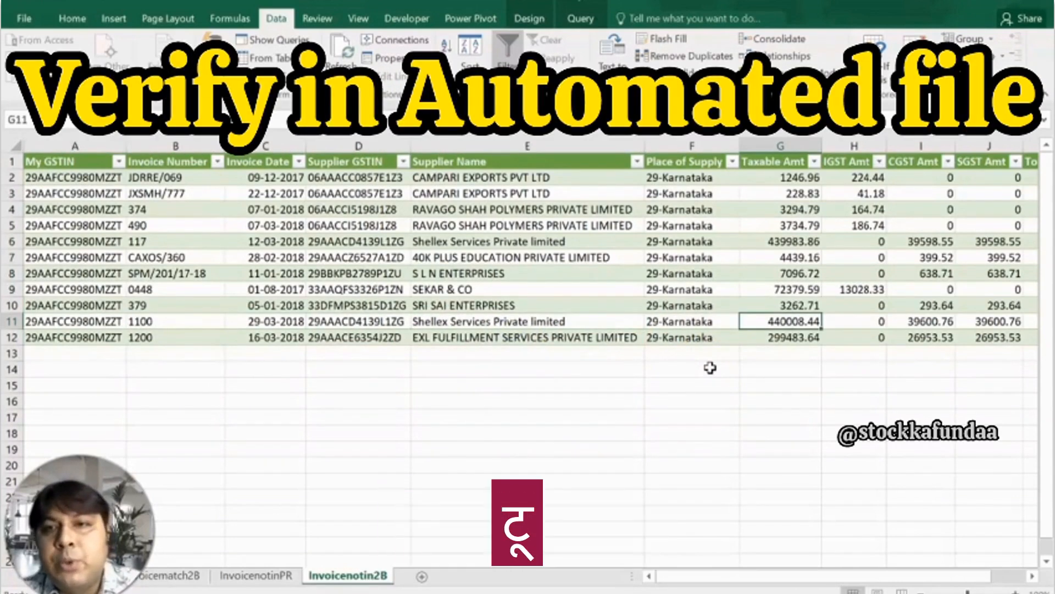
key("Right")
key("Right")
key("Right")
key("Right")
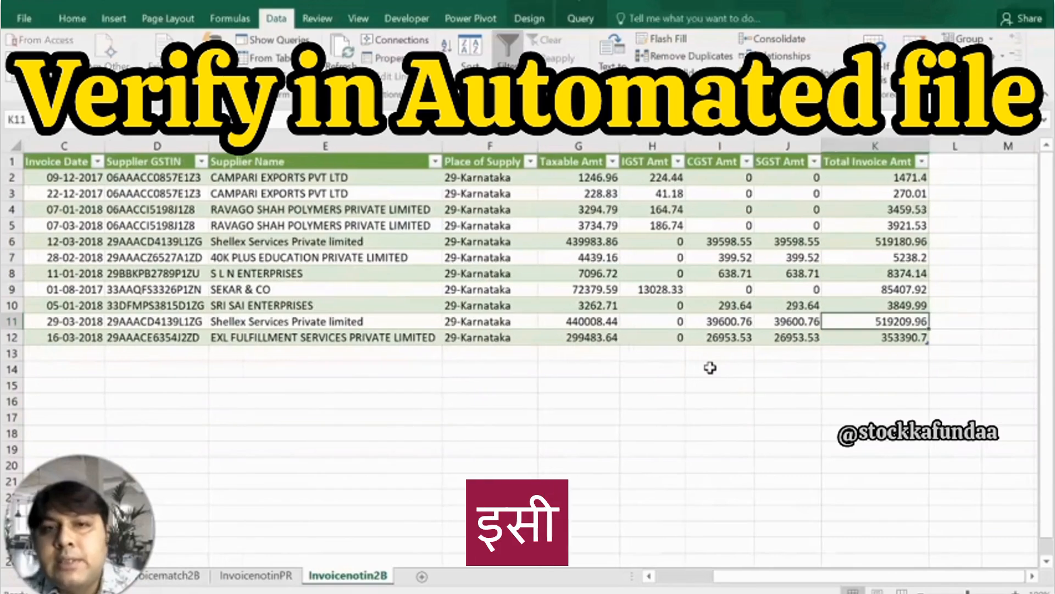
key("Left")
key("Left")
key("Left")
key("Left")
key("Left")
key("Left")
key("Left")
key("Left")
key("Left")
key("Left")
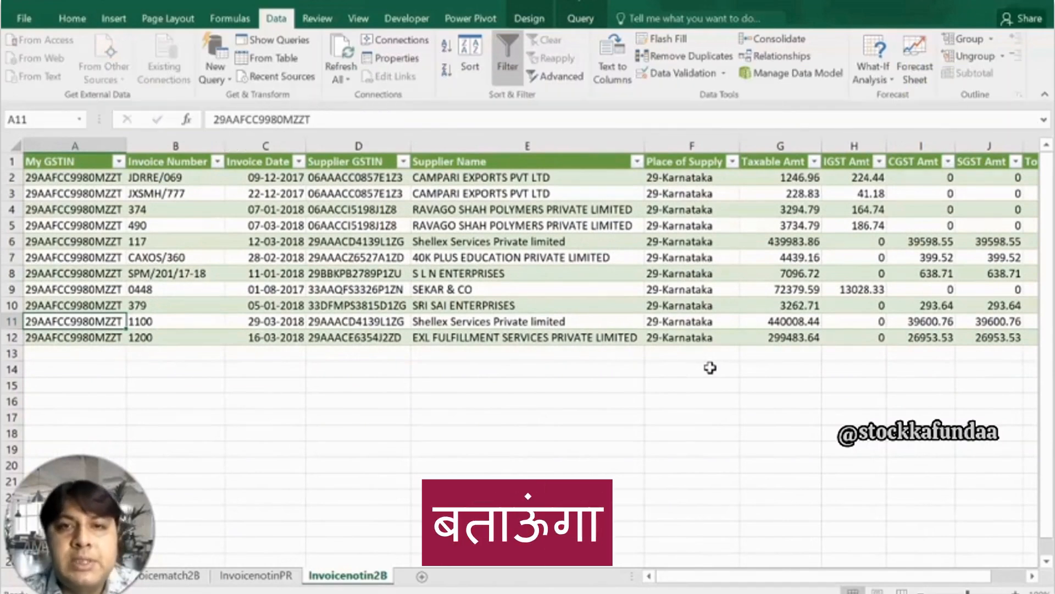
key("Right")
key("Right")
key("Right")
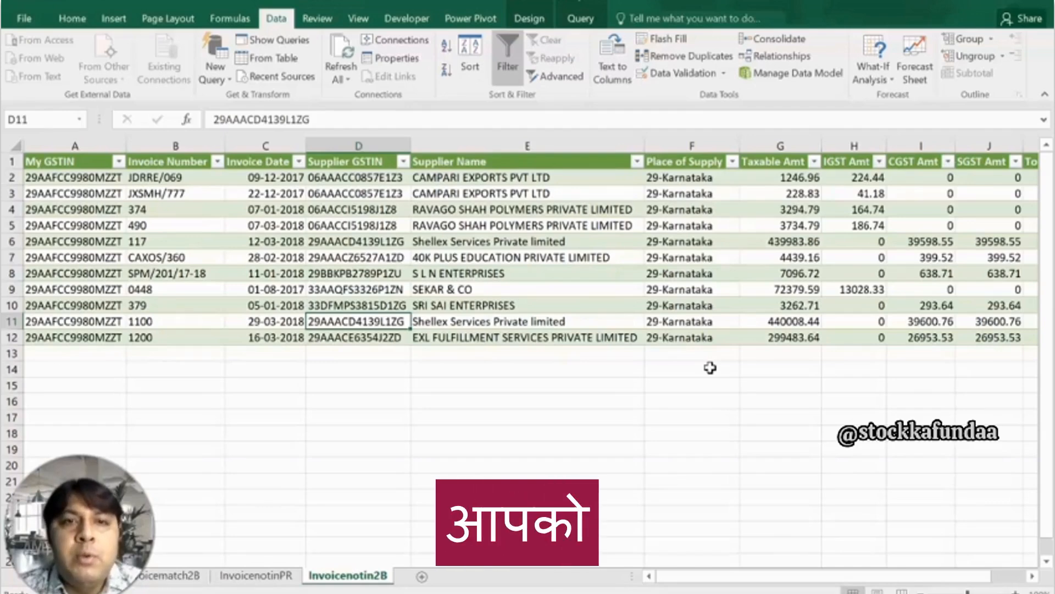
key("Right")
key("Right")
key("Right")
key("Right")
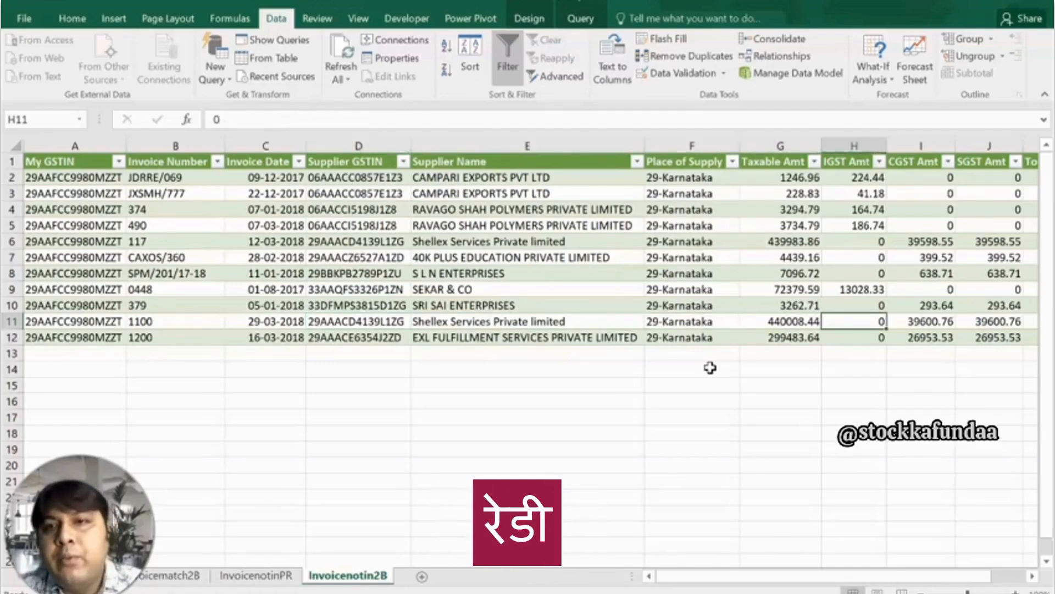
key("Right")
key("Right")
key("Right")
key("Left")
key("Left")
key("Left")
key("Left")
key("Left")
key("Left")
key("Left")
key("Left")
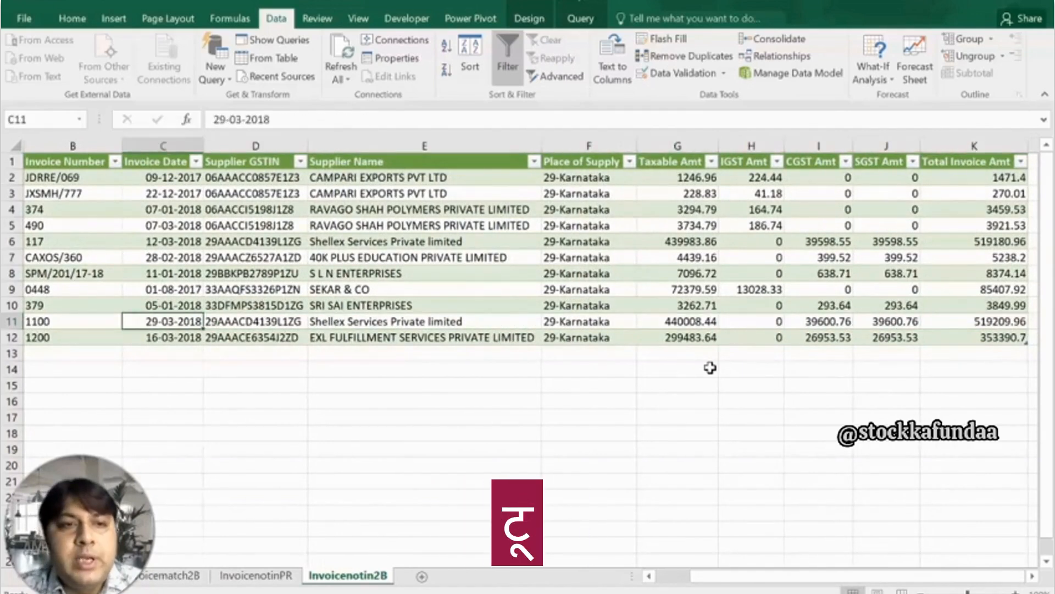
key("Right")
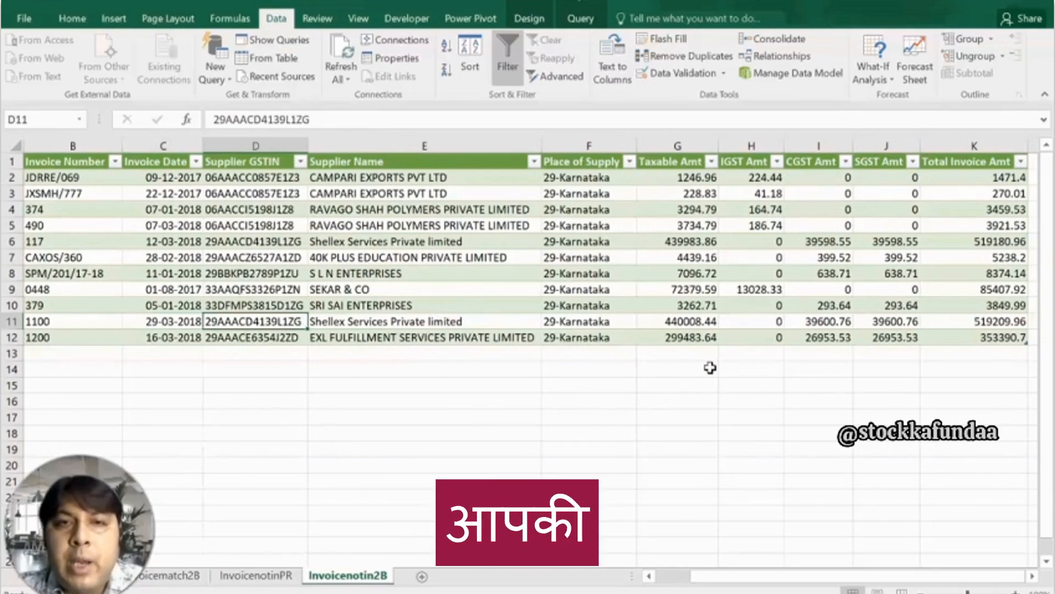
key("Left")
key("Left")
key("Left")
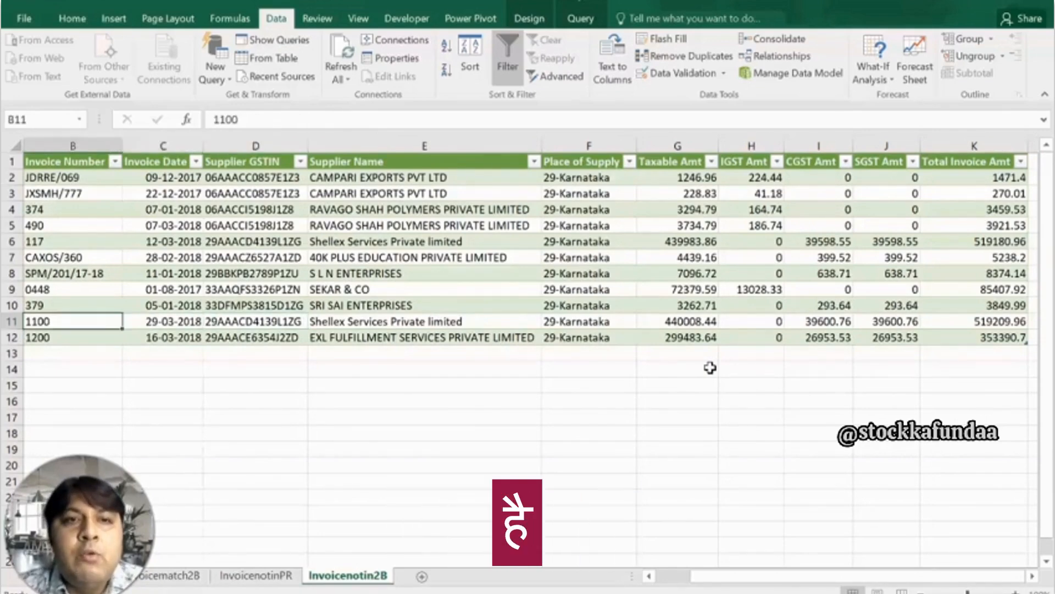
key("Right")
key("Right")
key("Right")
key("Right")
key("Right")
key("Right")
key("Right")
key("Right")
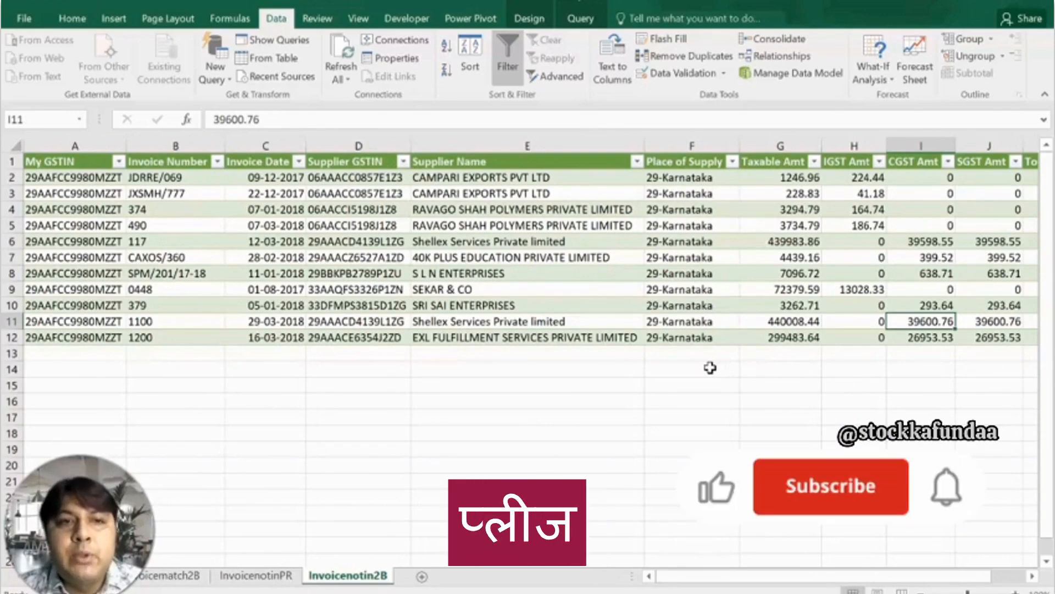
key("Left")
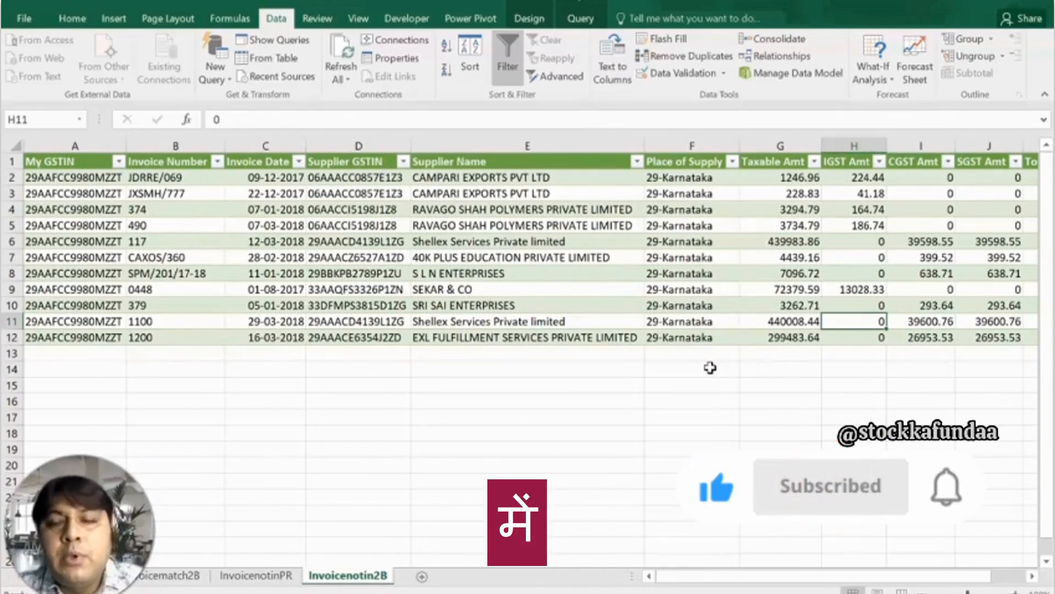